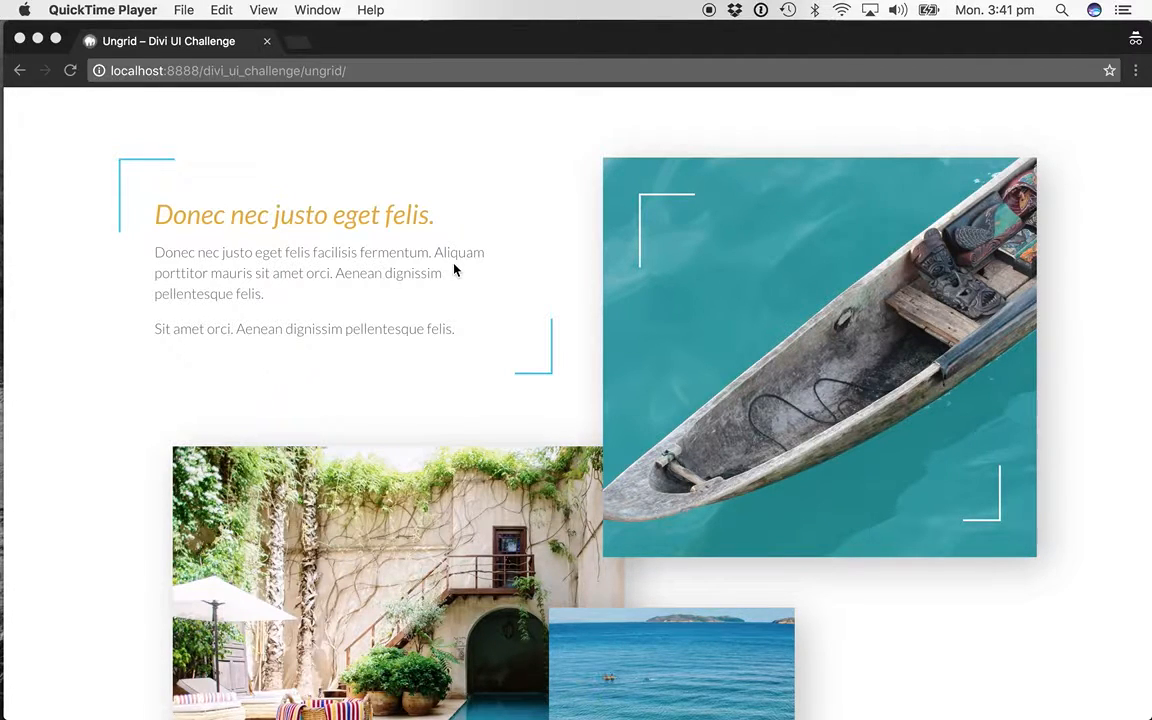
- Look over the finished Ungrid page, checking its bracketed text block and overlapping shadowed images
{"action": "scroll", "coordinate": [300, 321], "scroll_direction": "down", "scroll_amount": 2}
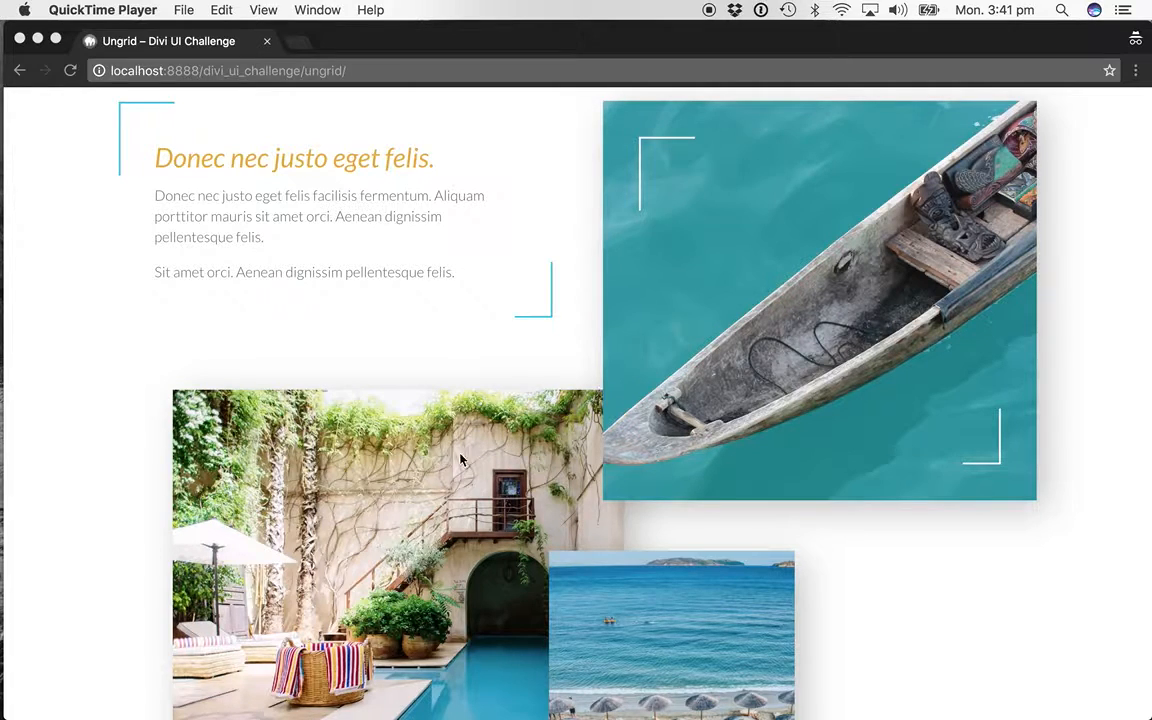
{"action": "scroll", "coordinate": [420, 340], "scroll_direction": "up", "scroll_amount": 2}
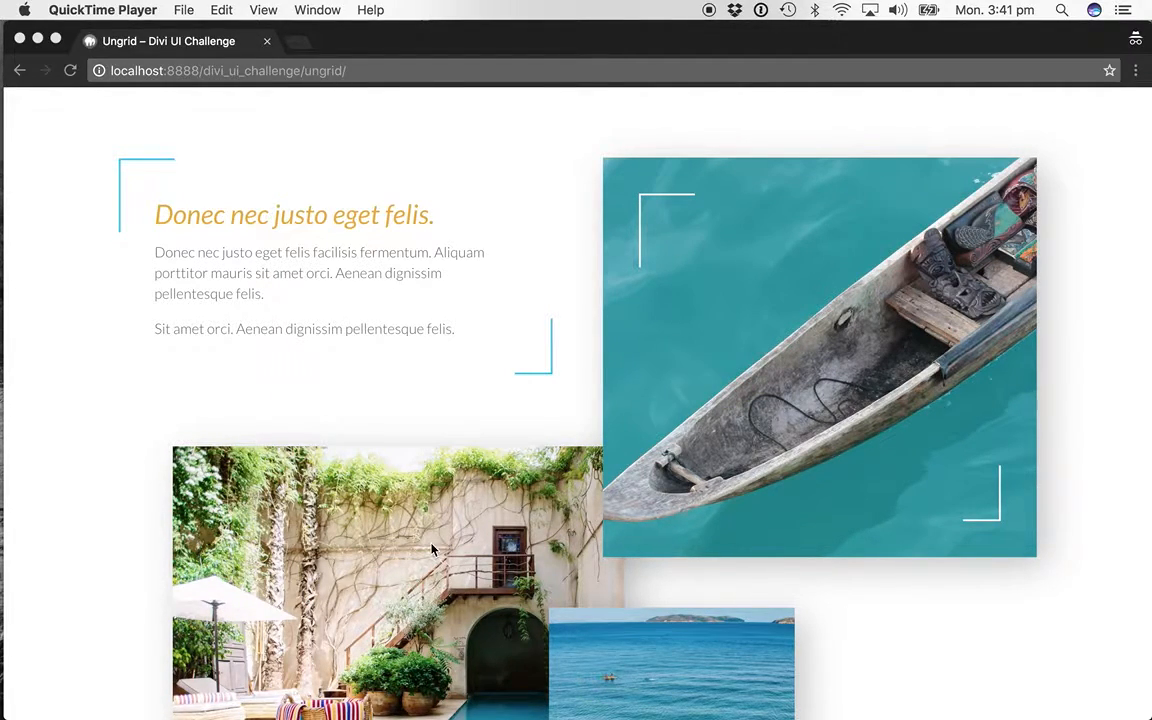
{"action": "scroll", "coordinate": [432, 549], "scroll_direction": "up", "scroll_amount": 1}
{"action": "scroll", "coordinate": [431, 470], "scroll_direction": "down", "scroll_amount": 2}
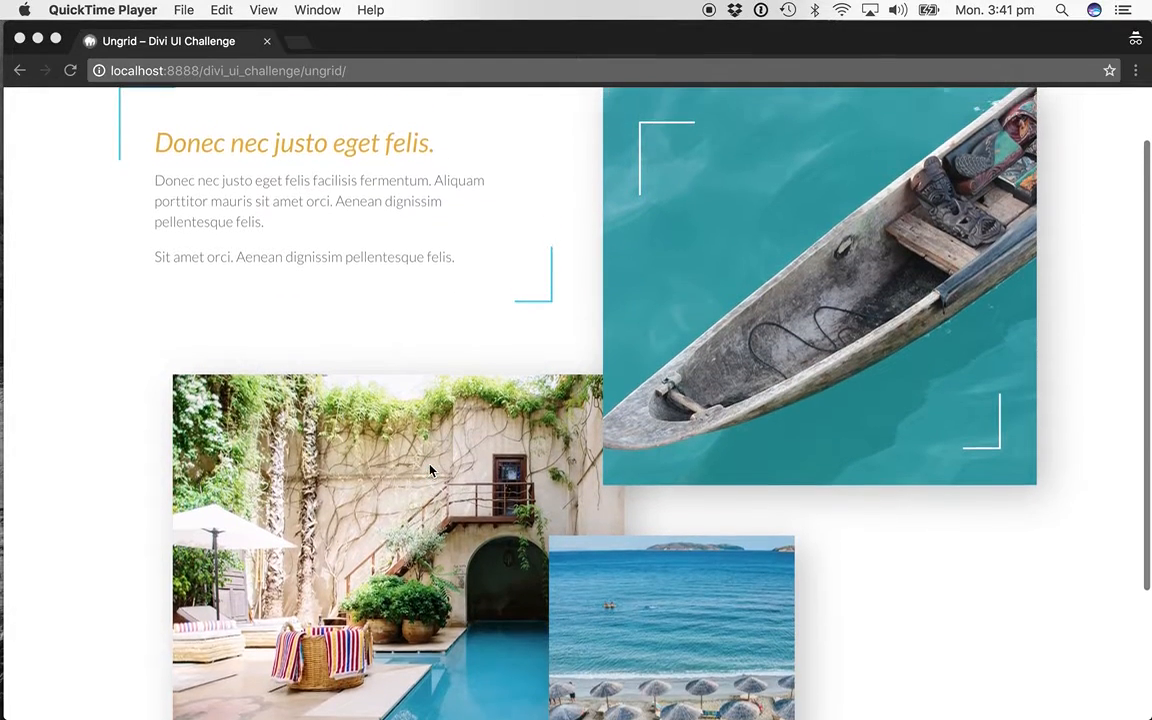
{"action": "scroll", "coordinate": [431, 470], "scroll_direction": "up", "scroll_amount": 2}
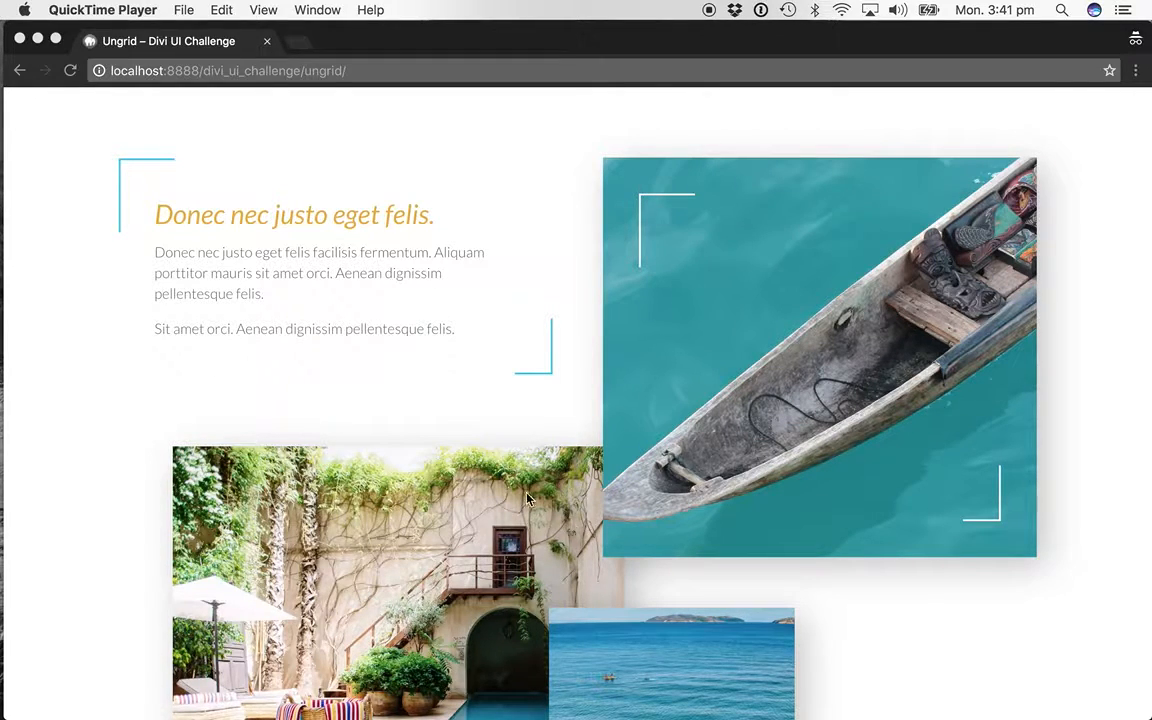
{"action": "scroll", "coordinate": [477, 449], "scroll_direction": "up", "scroll_amount": 2}
- Switch to the ungrid-2 page open in the Visual Builder and dismiss the row insertion dialog
{"action": "double_click", "coordinate": [415, 114]}
{"action": "key", "text": "super+grave"}
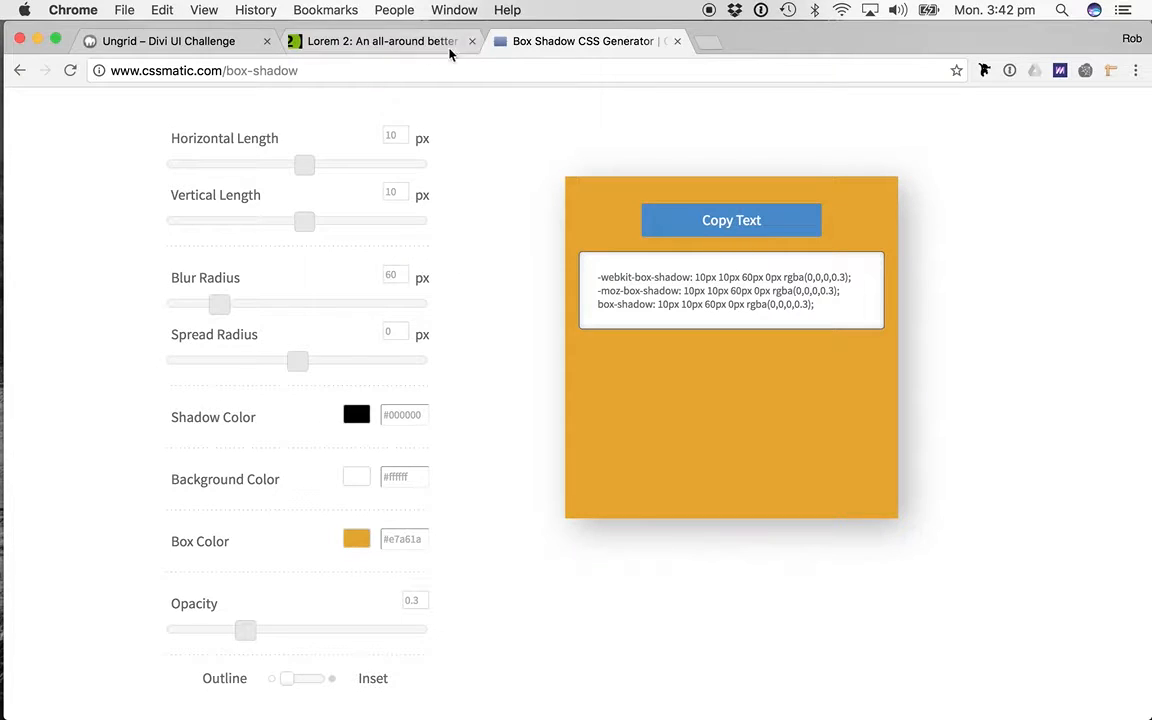
{"action": "left_click", "coordinate": [172, 48]}
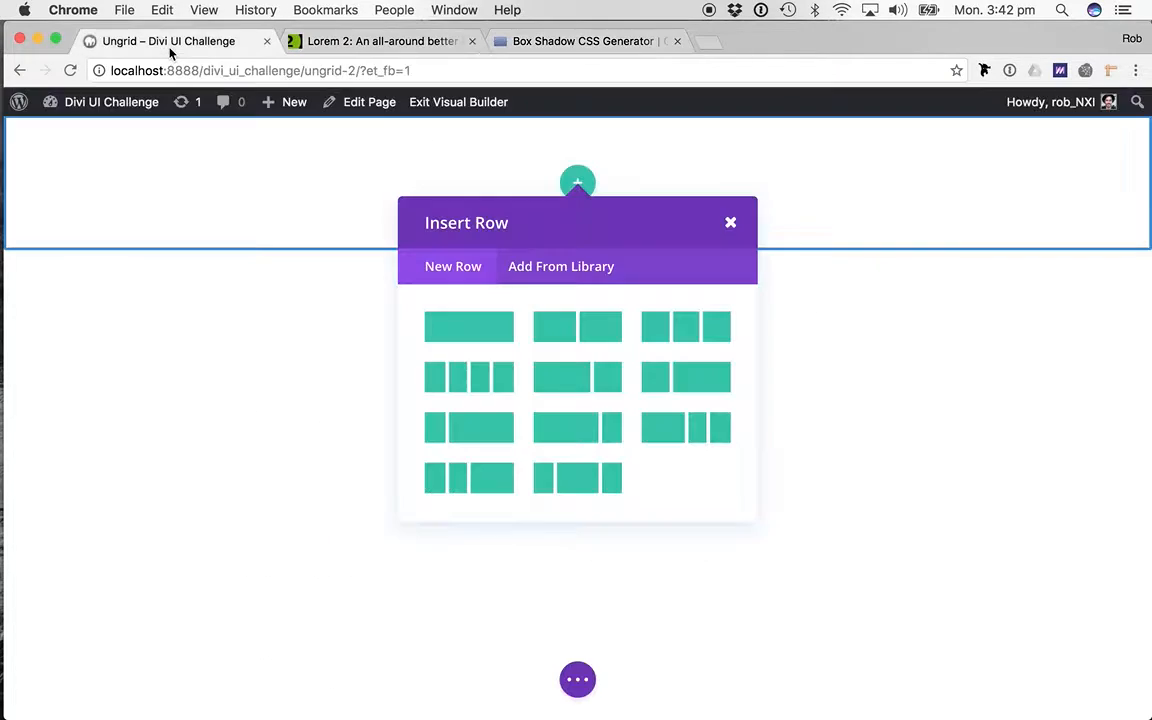
{"action": "left_click", "coordinate": [731, 223]}
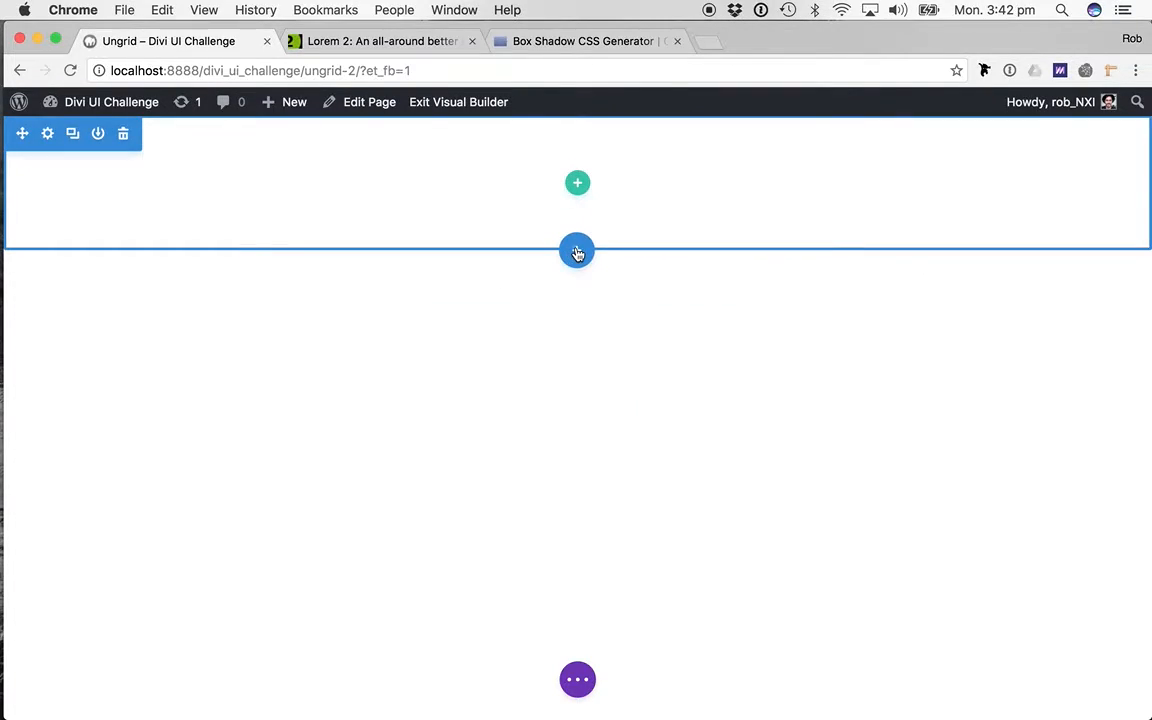
- Add a specialty section with a full-height column left of a row area, and delete the empty regular section above it
{"action": "left_click", "coordinate": [577, 252]}
{"action": "left_click", "coordinate": [561, 401]}
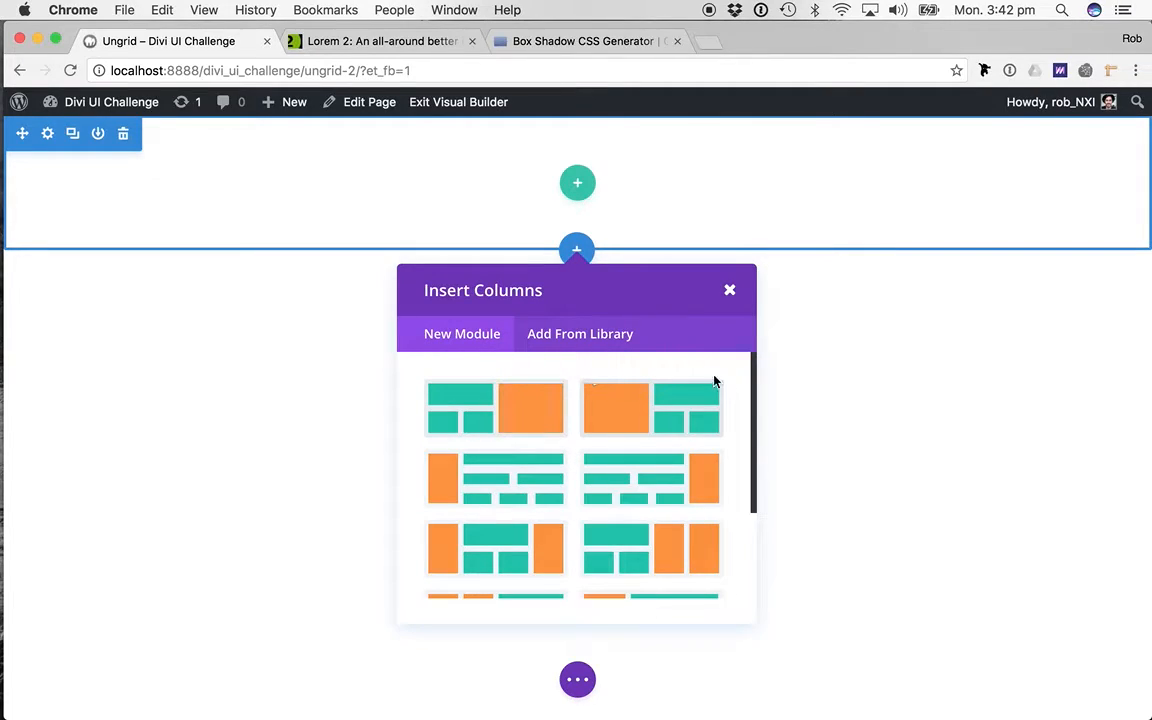
{"action": "left_click", "coordinate": [659, 413]}
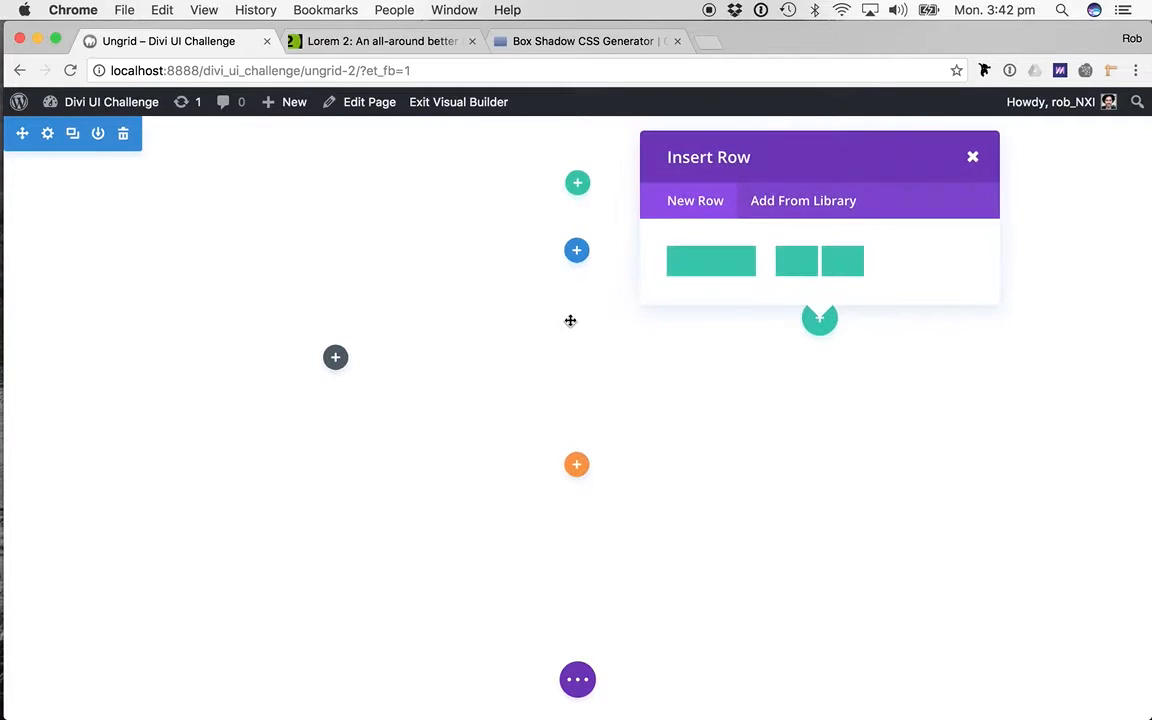
{"action": "left_click", "coordinate": [972, 156]}
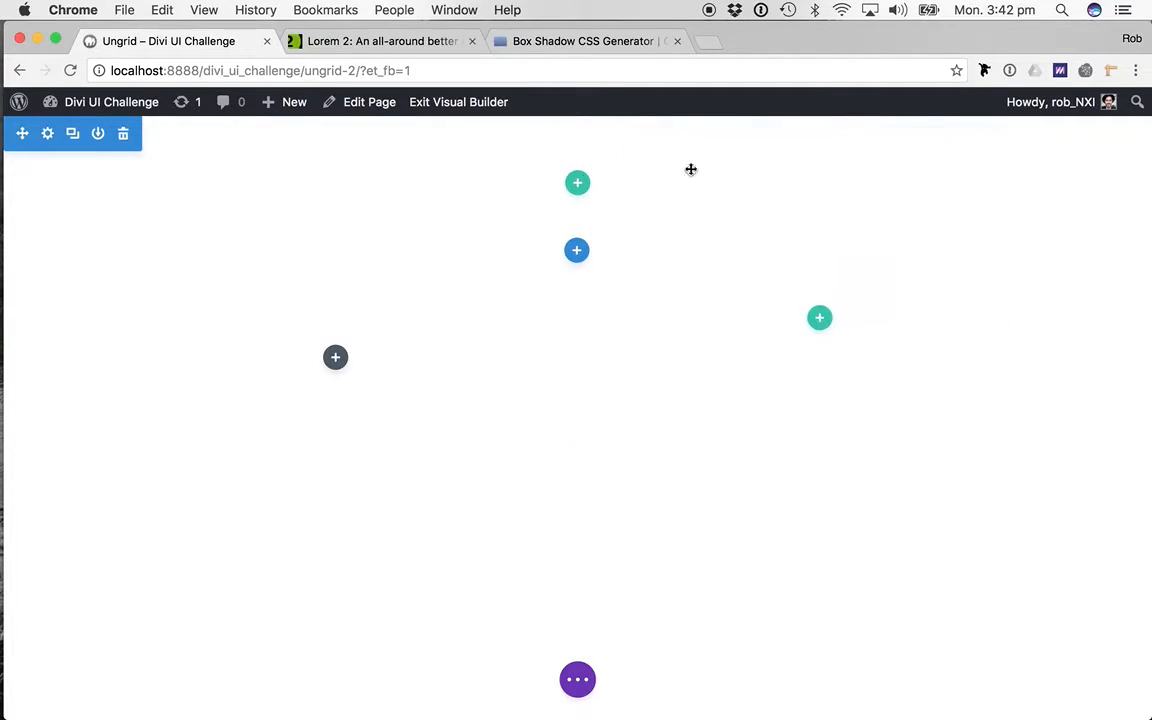
{"action": "left_click", "coordinate": [125, 135]}
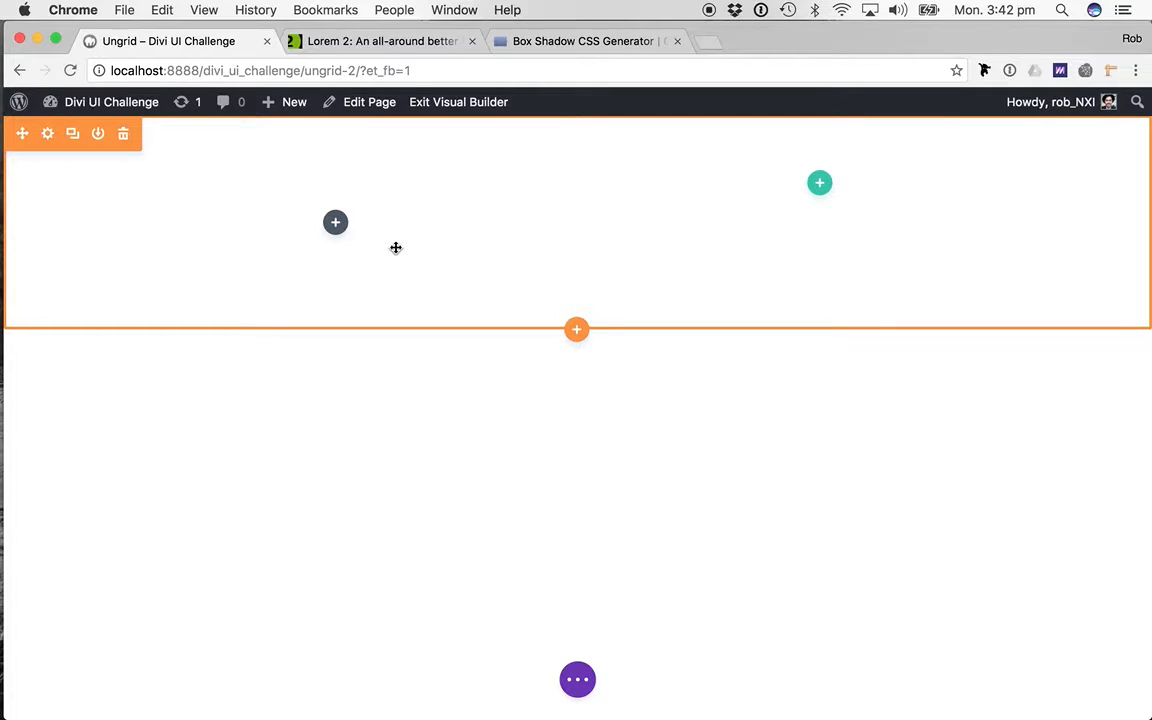
- Add a Text module to the left column of the specialty section
{"action": "left_click", "coordinate": [336, 222]}
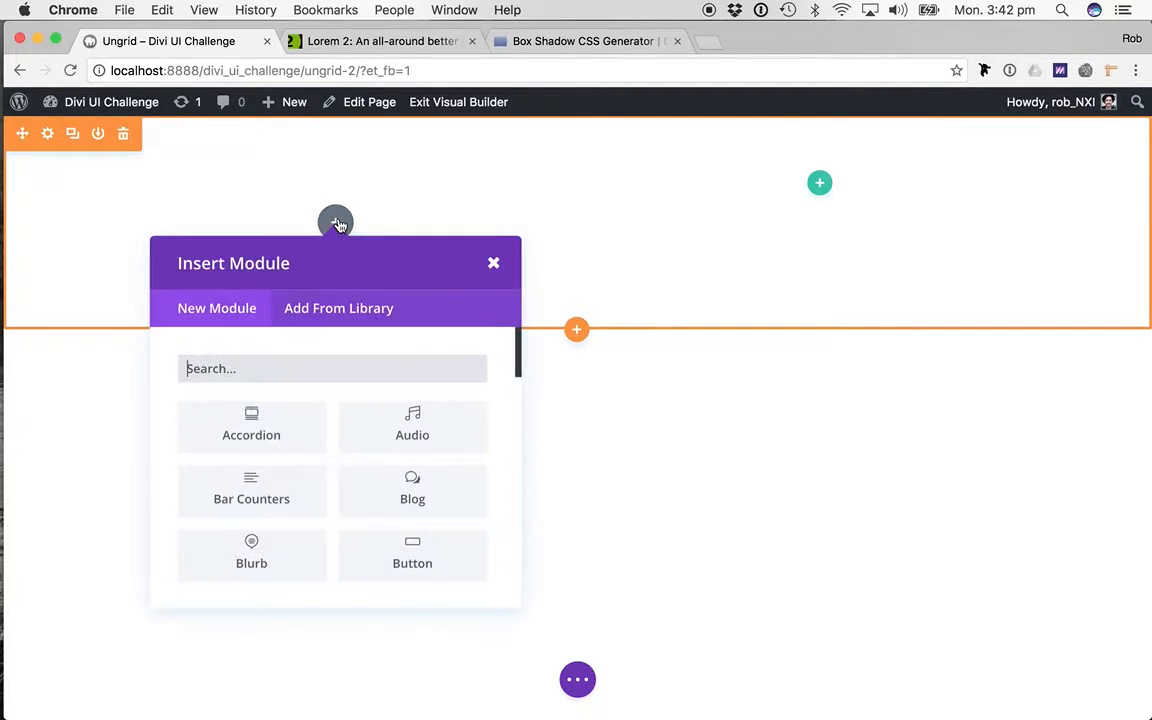
{"action": "type", "text": "tex"}
{"action": "left_click", "coordinate": [248, 443]}
- Copy the short paragraph beginning "Donec nec justo eget felis" from the Lorem 2 page
{"action": "left_click", "coordinate": [380, 42]}
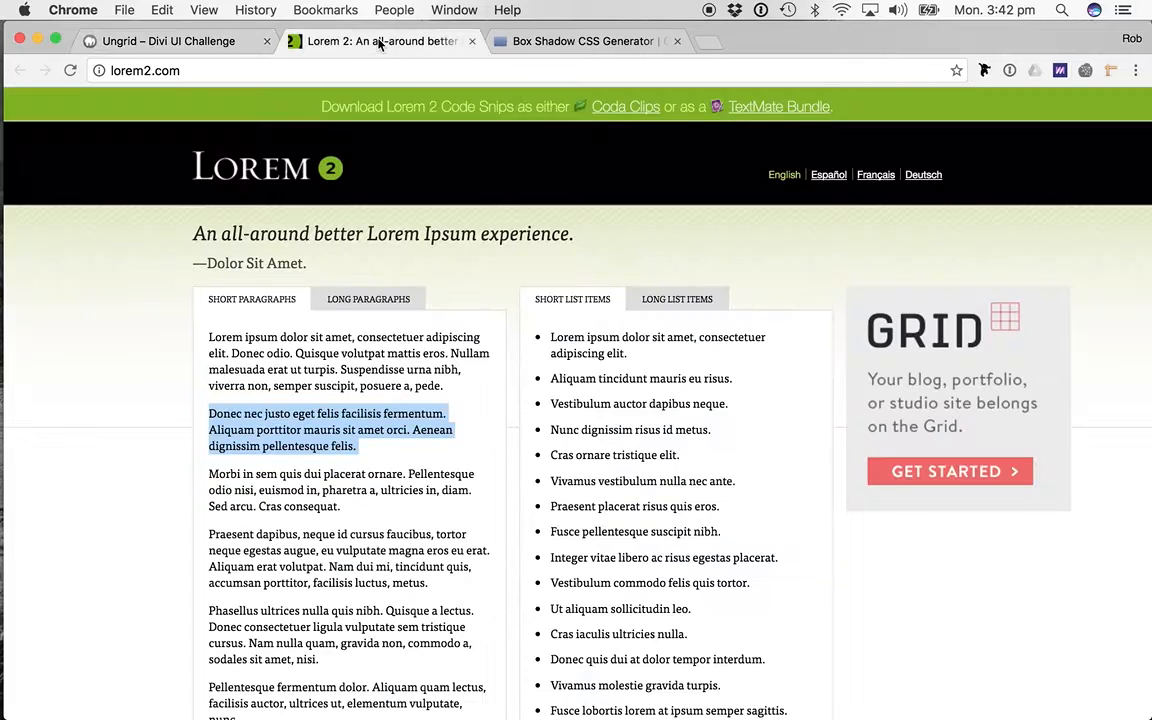
{"action": "double_click", "coordinate": [295, 429]}
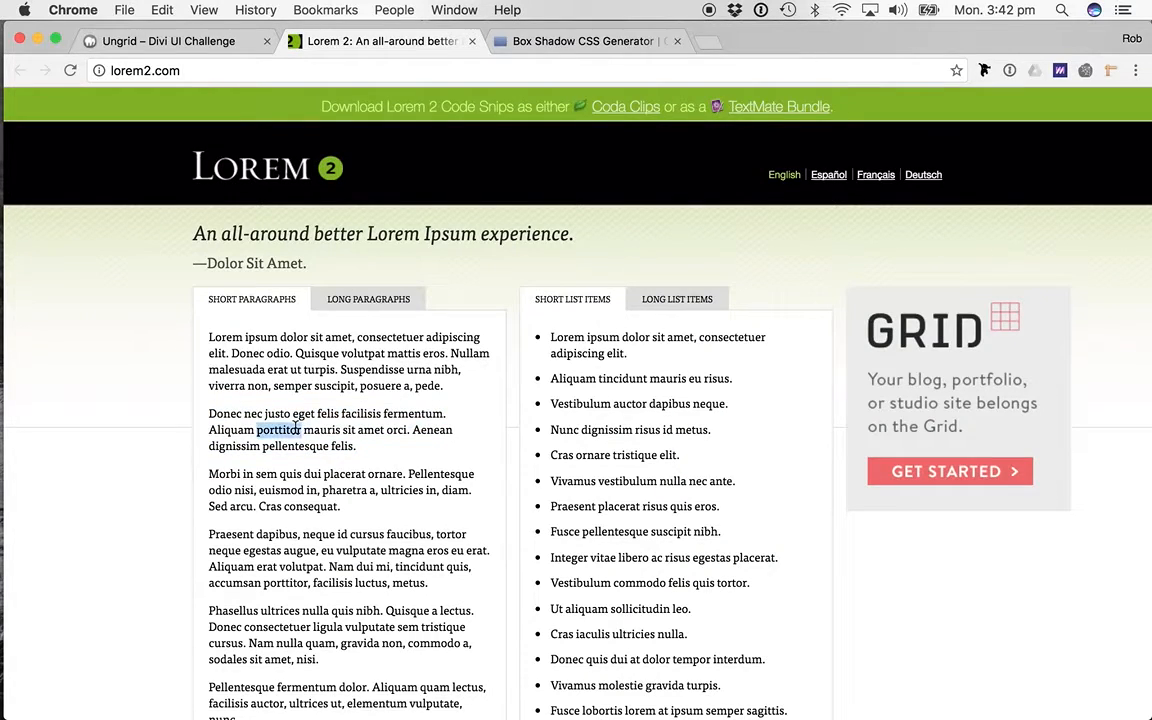
{"action": "triple_click", "coordinate": [295, 429]}
{"action": "key", "text": "super+c"}
- Paste the copied paragraph into the Text module's content on the ungrid-2 page
{"action": "left_click", "coordinate": [160, 42]}
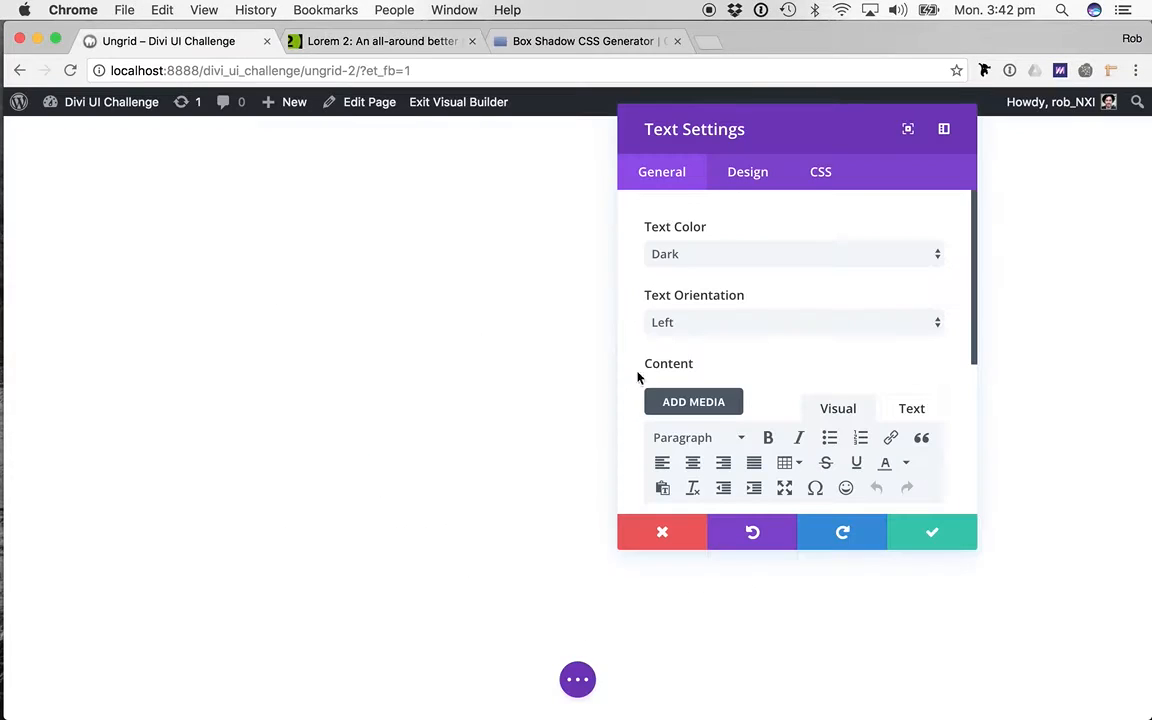
{"action": "scroll", "coordinate": [860, 375], "scroll_direction": "down", "scroll_amount": 3}
{"action": "left_click", "coordinate": [912, 286]}
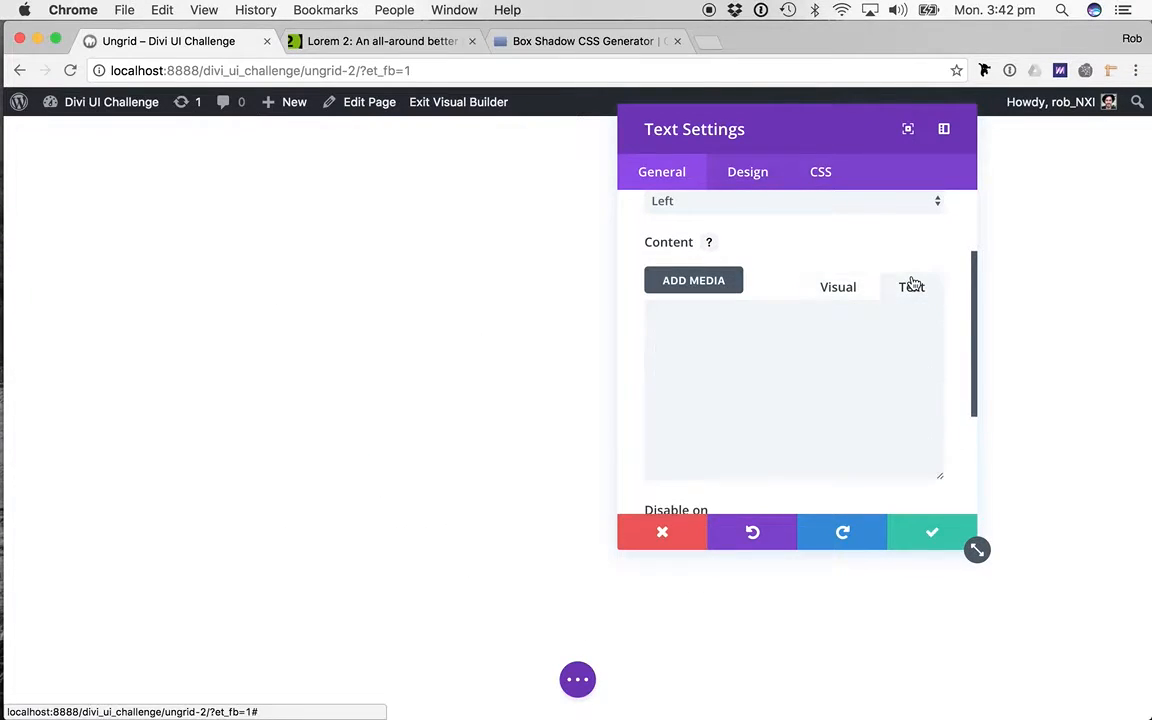
{"action": "left_click", "coordinate": [820, 292]}
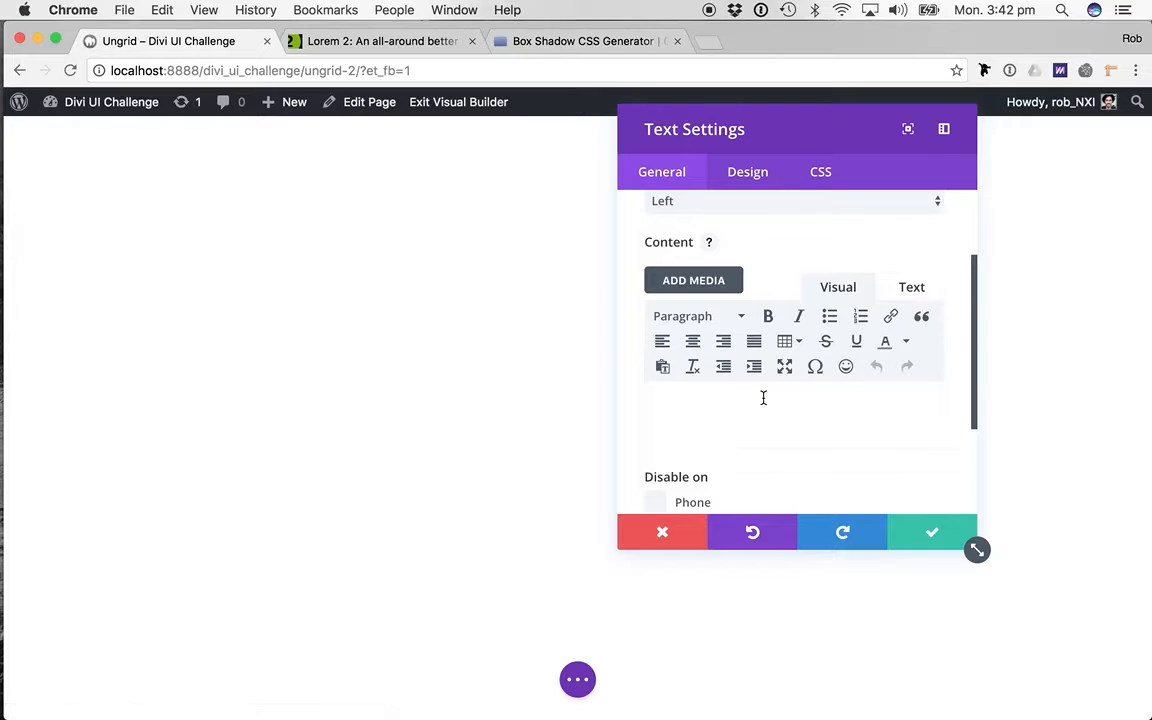
{"action": "left_click", "coordinate": [763, 398]}
{"action": "key", "text": "super+v"}
{"action": "left_click", "coordinate": [912, 287]}
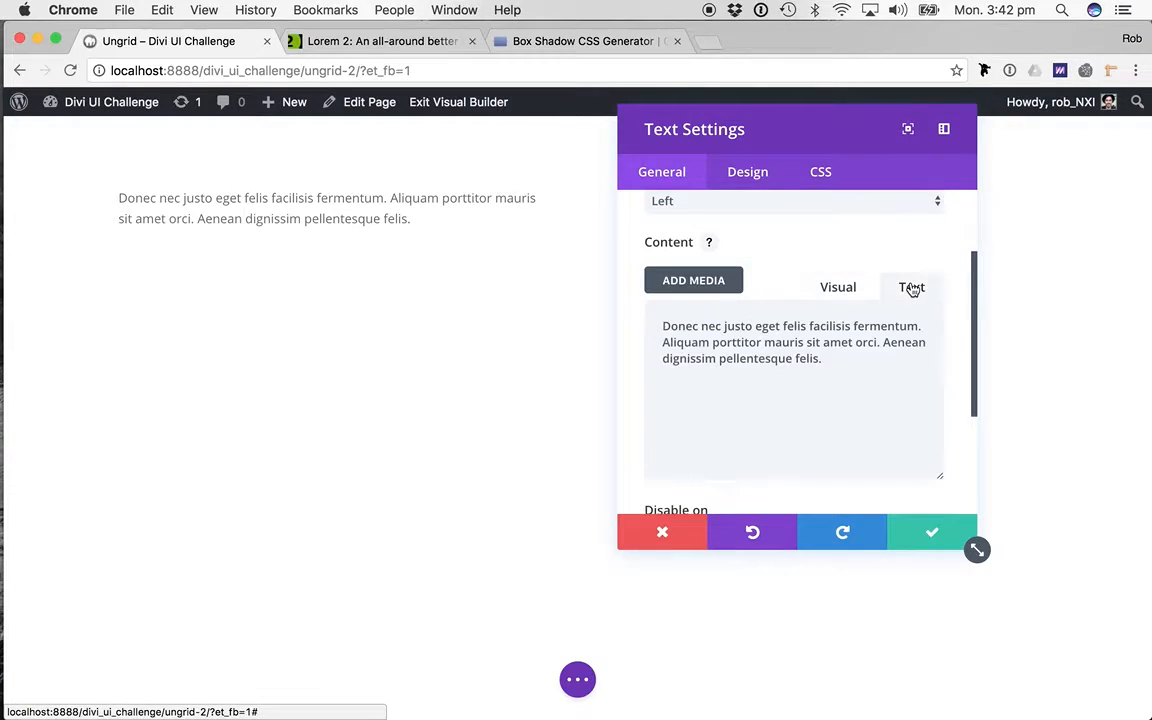
{"action": "left_click", "coordinate": [836, 287]}
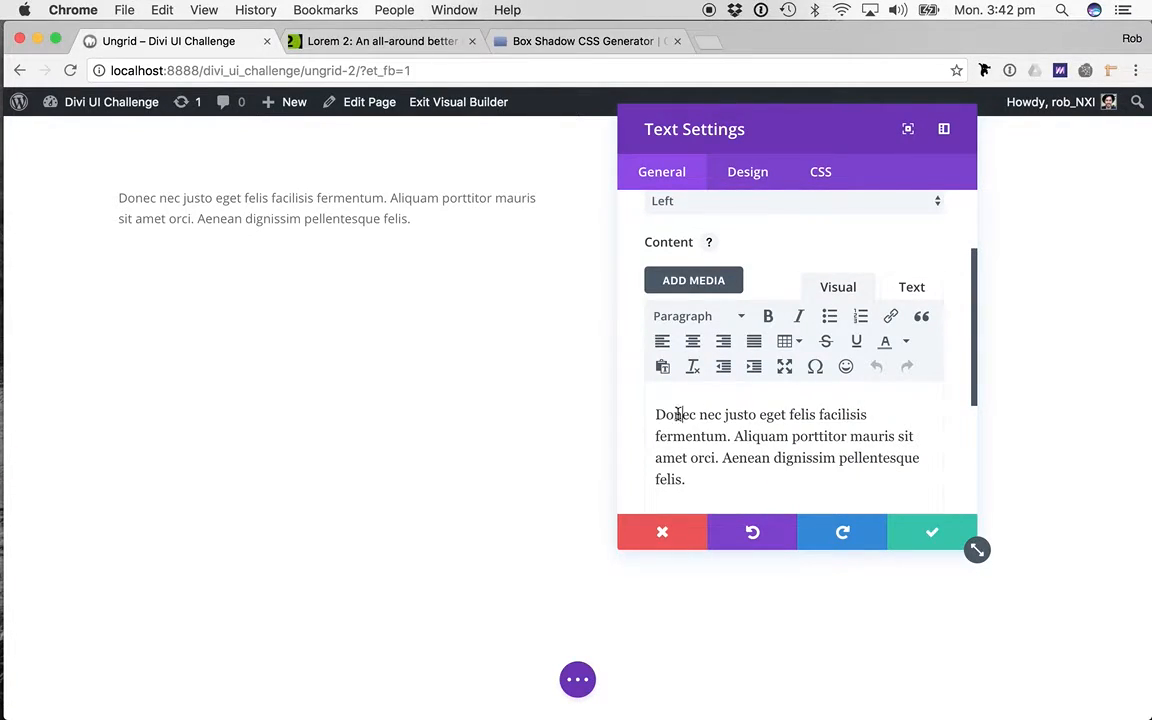
- Duplicate "Donec nec justo eget felis facilisis" as its own line above the paragraph in the module's content
{"action": "left_click_drag", "start_coordinate": [658, 414], "coordinate": [843, 413]}
{"action": "key", "text": "super+c"}
{"action": "key", "text": "Left"}
{"action": "key", "text": "super+v"}
{"action": "key", "text": "Return"}
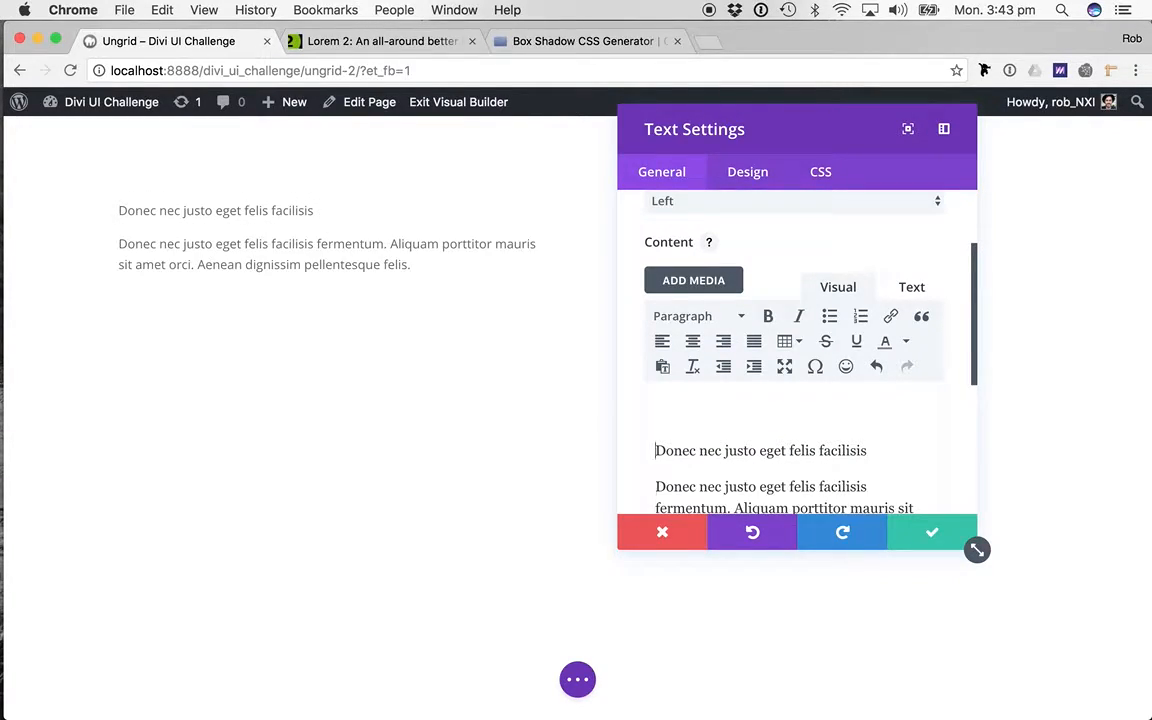
{"action": "key", "text": "BackSpace"}
- Format the "Donec nec justo eget felis facilisis" line as Heading 1 and save the Text module
{"action": "triple_click", "coordinate": [879, 415]}
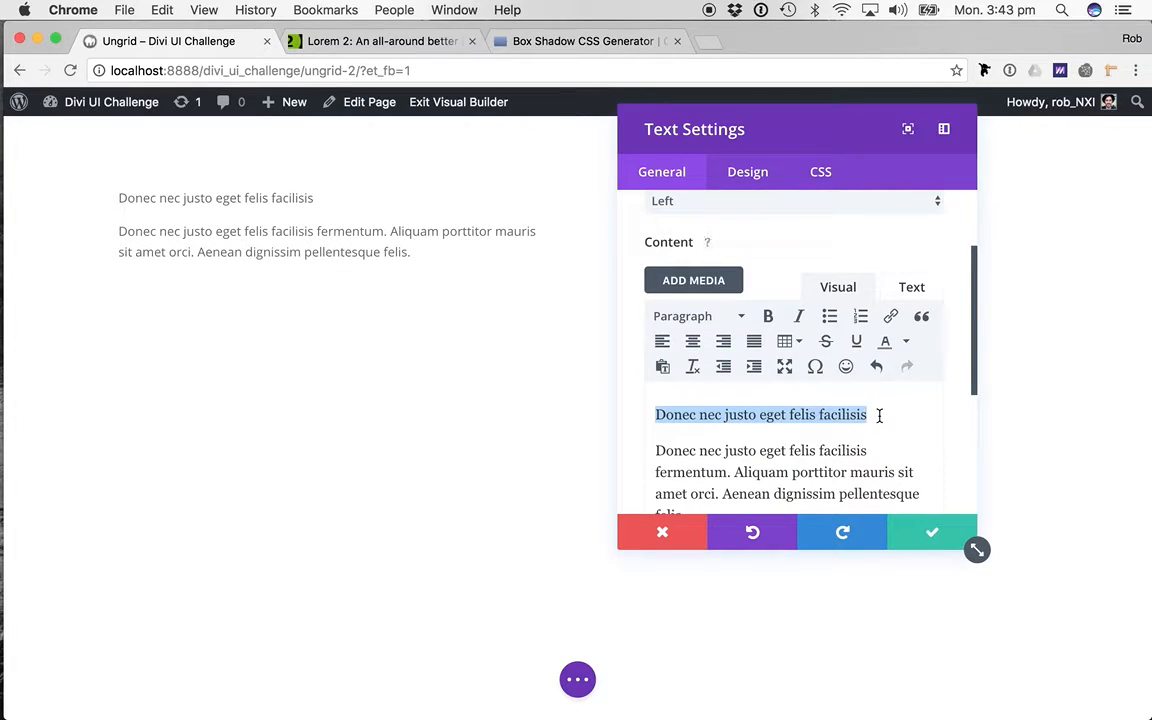
{"action": "left_click", "coordinate": [733, 318]}
{"action": "left_click", "coordinate": [746, 383]}
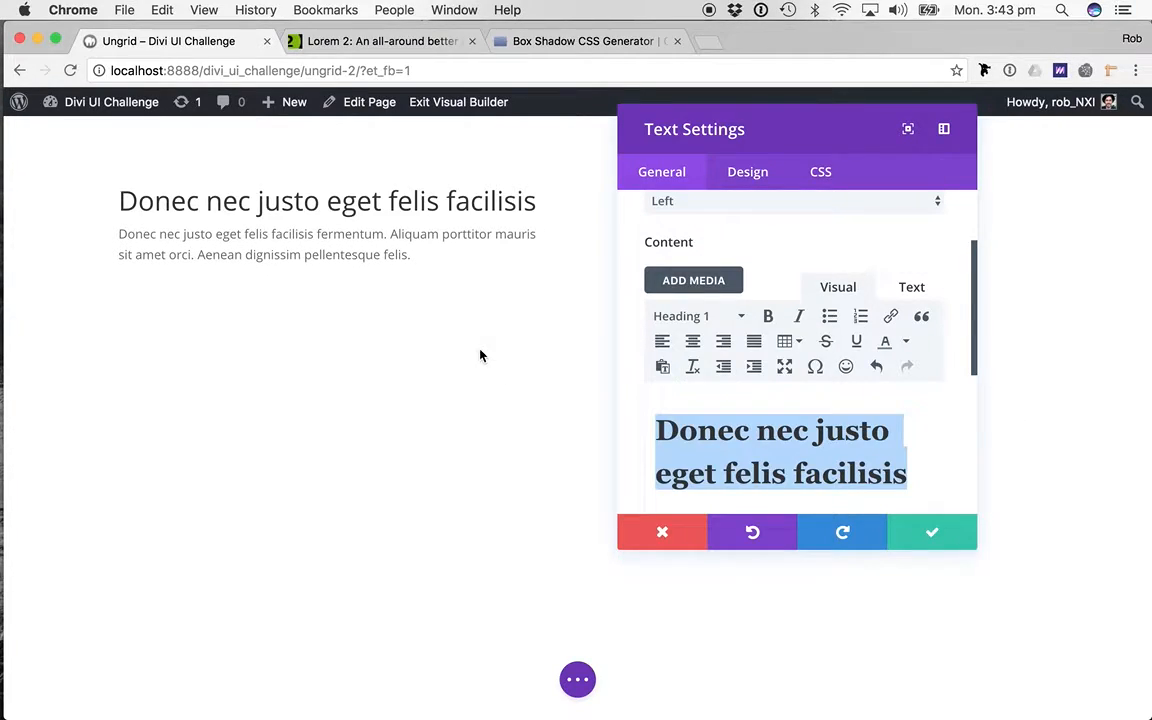
{"action": "left_click", "coordinate": [931, 532]}
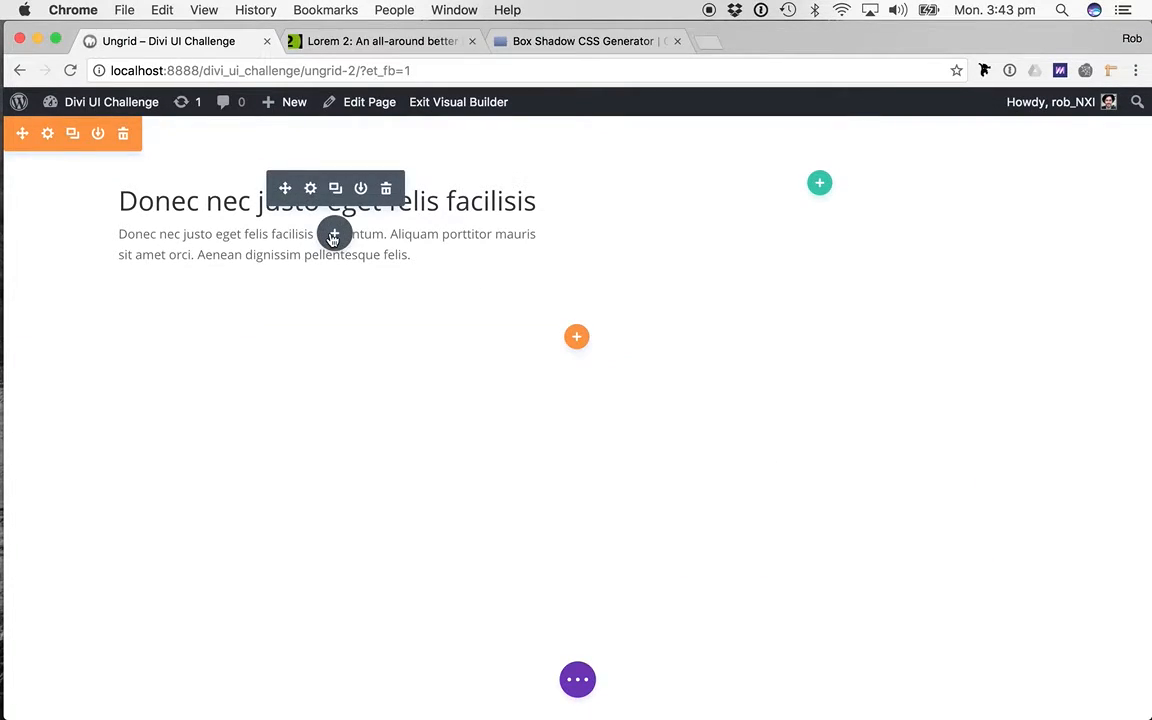
- Add an Image module below the text using the courtyard swimming pool picture from the Media Library
{"action": "left_click", "coordinate": [333, 236]}
{"action": "type", "text": "ima"}
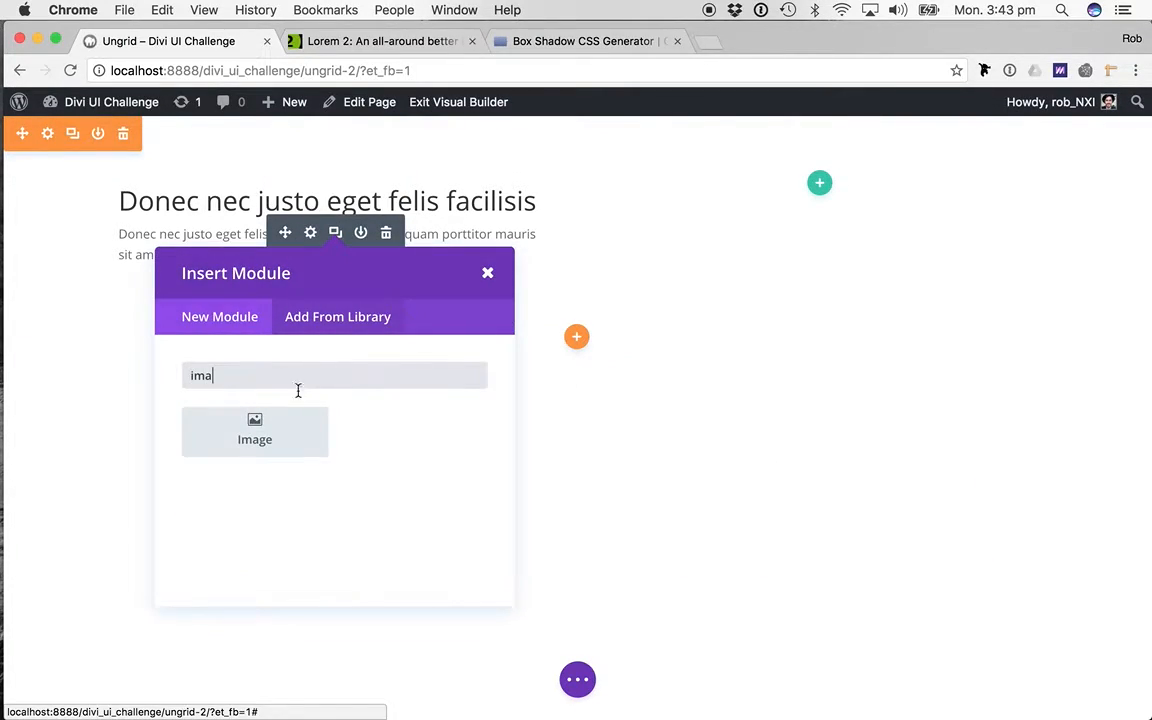
{"action": "left_click", "coordinate": [258, 438]}
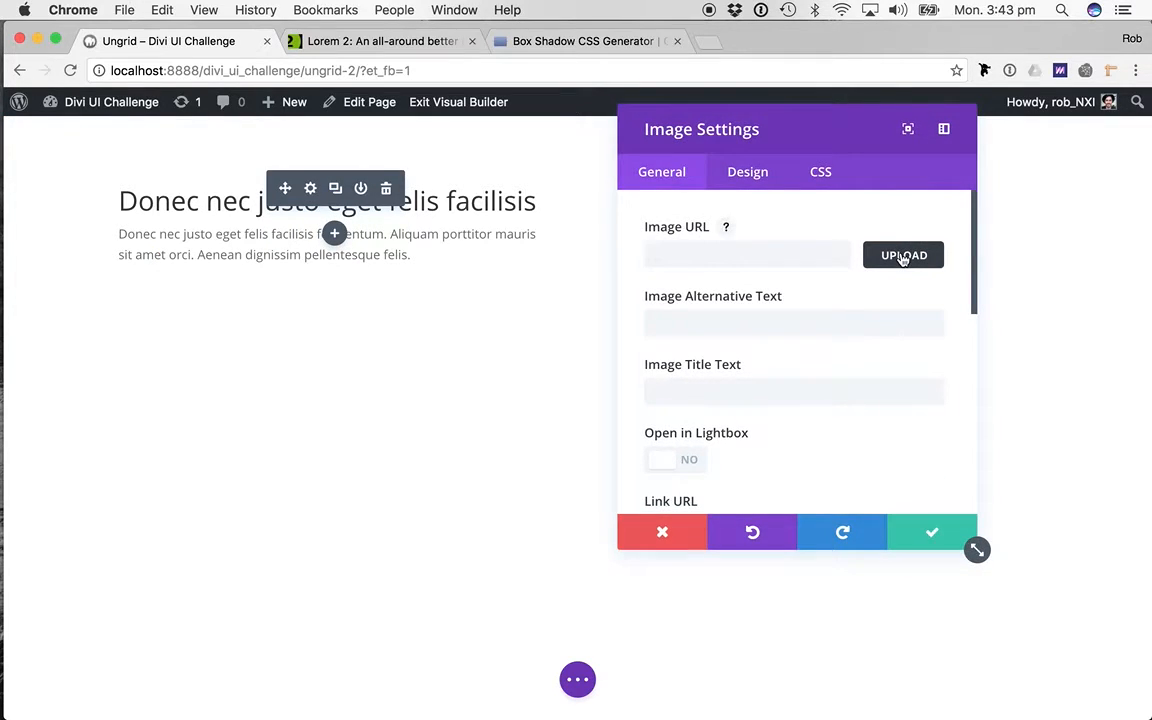
{"action": "left_click", "coordinate": [903, 256]}
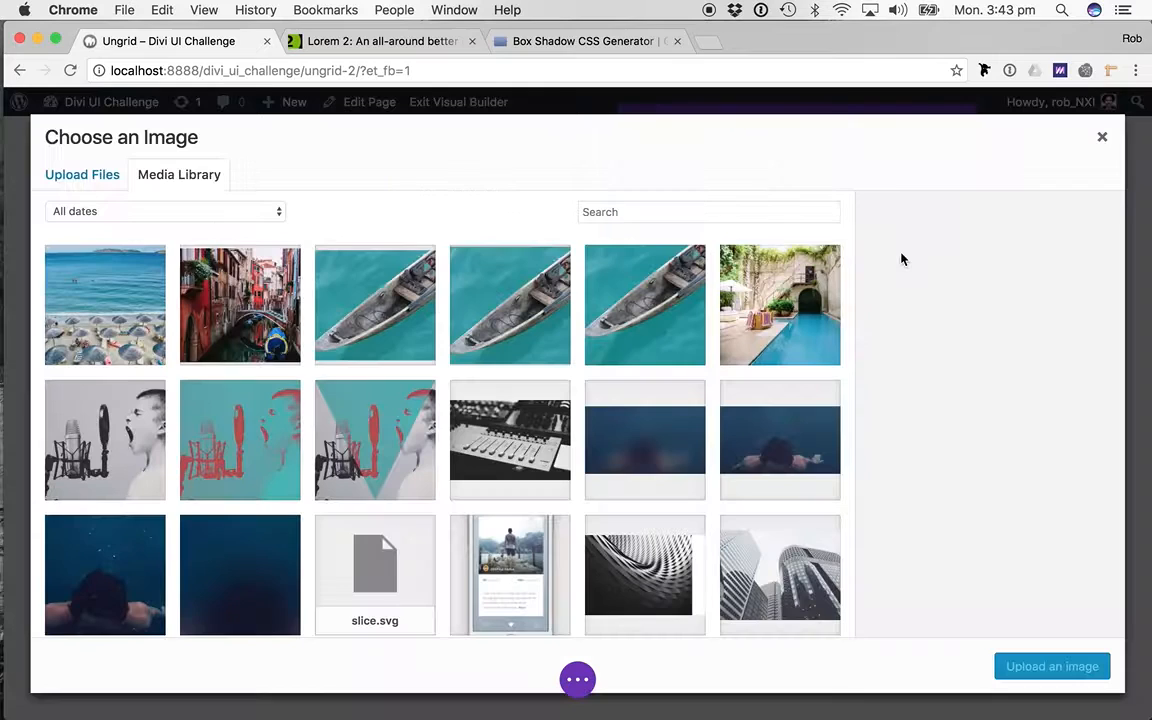
{"action": "left_click", "coordinate": [760, 255]}
{"action": "left_click", "coordinate": [1008, 665]}
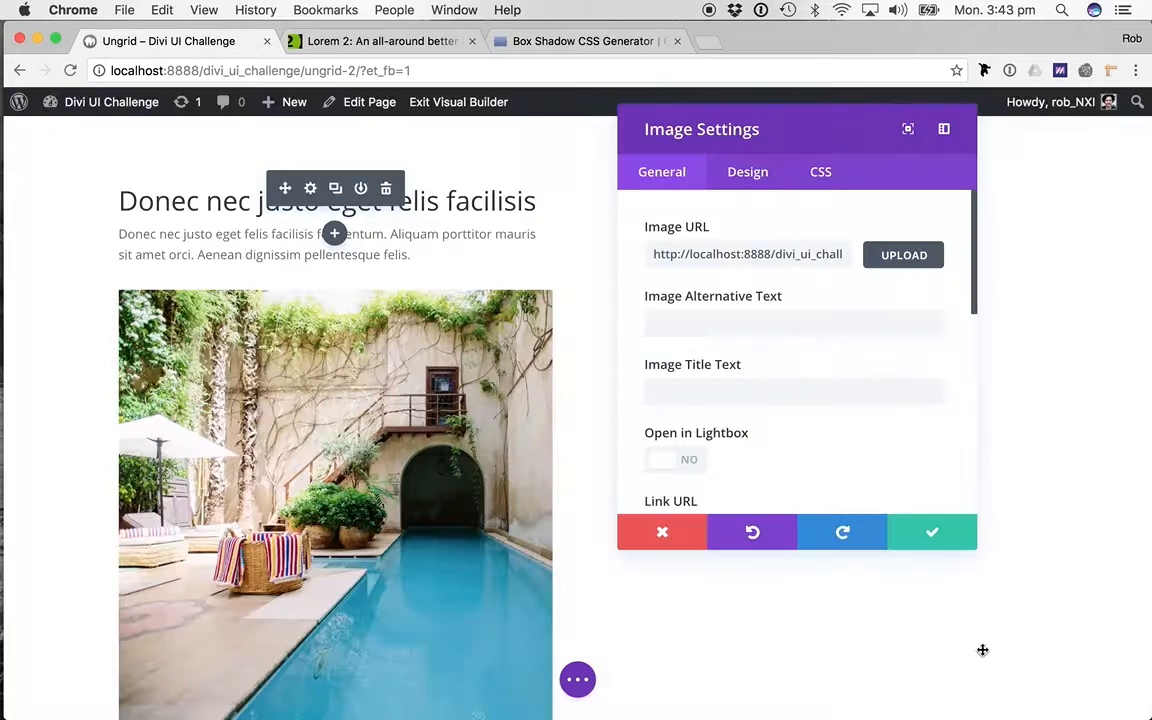
{"action": "scroll", "coordinate": [597, 470], "scroll_direction": "down", "scroll_amount": 1}
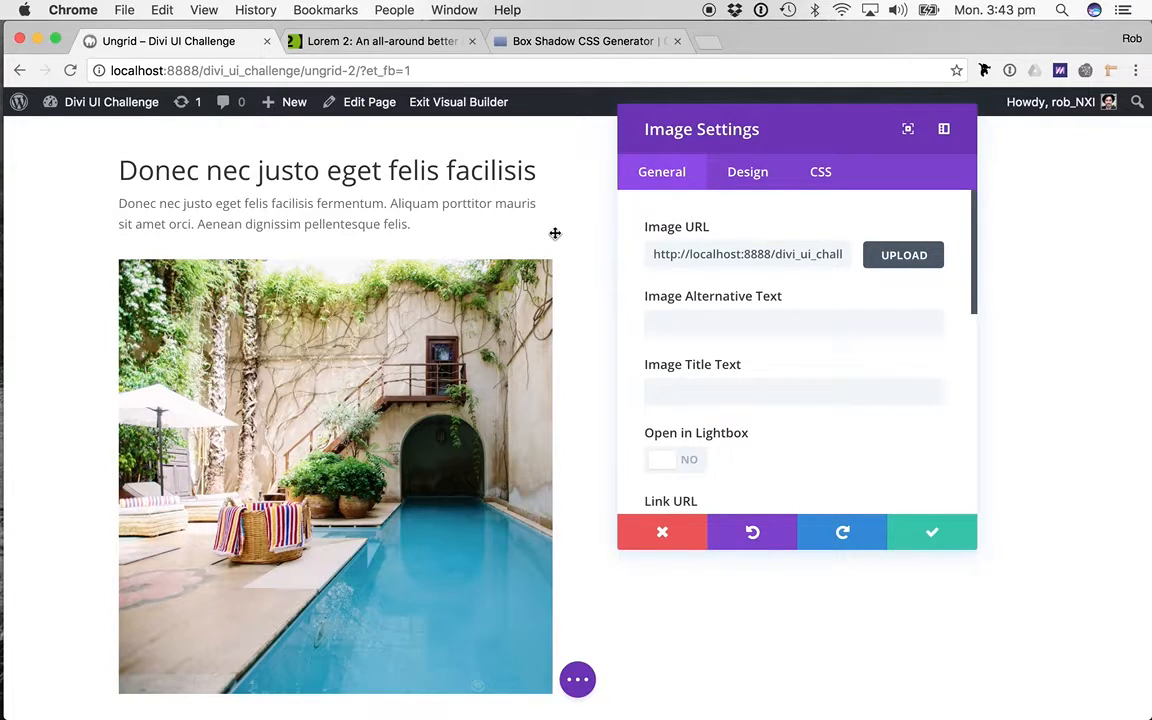
- Review the shadow lengths, blur, color, opacity and resulting code in the Box Shadow CSS Generator
{"action": "left_click", "coordinate": [540, 41]}
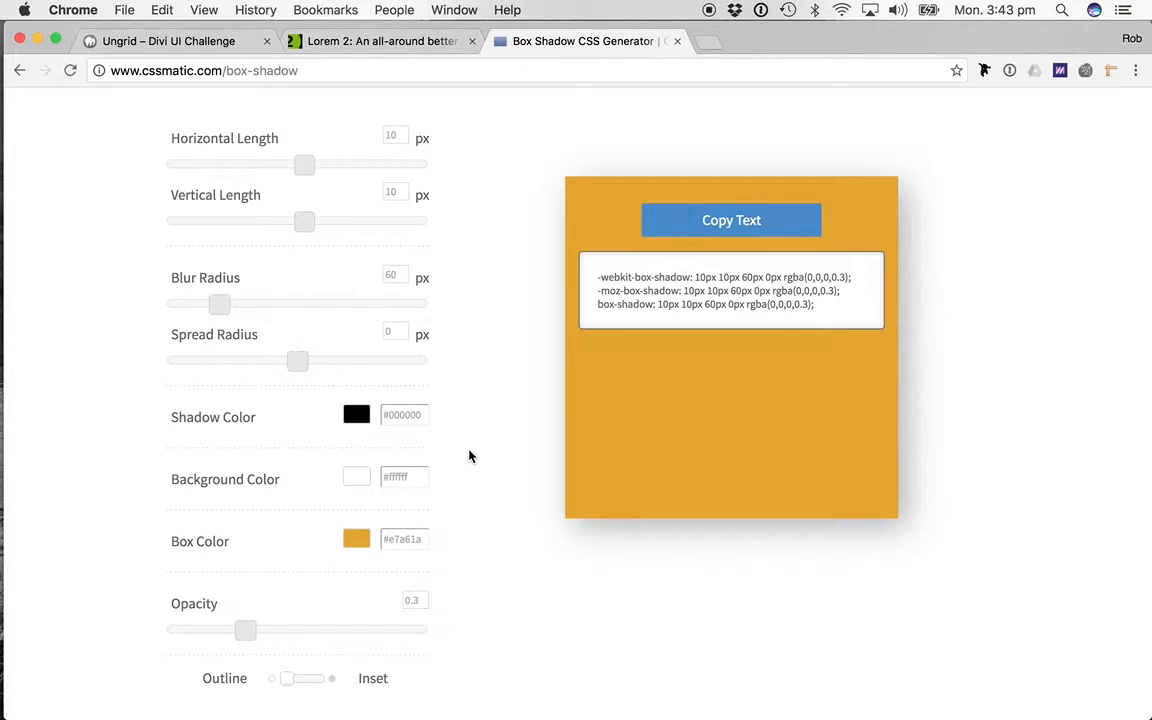
{"action": "scroll", "coordinate": [477, 178], "scroll_direction": "up", "scroll_amount": 1}
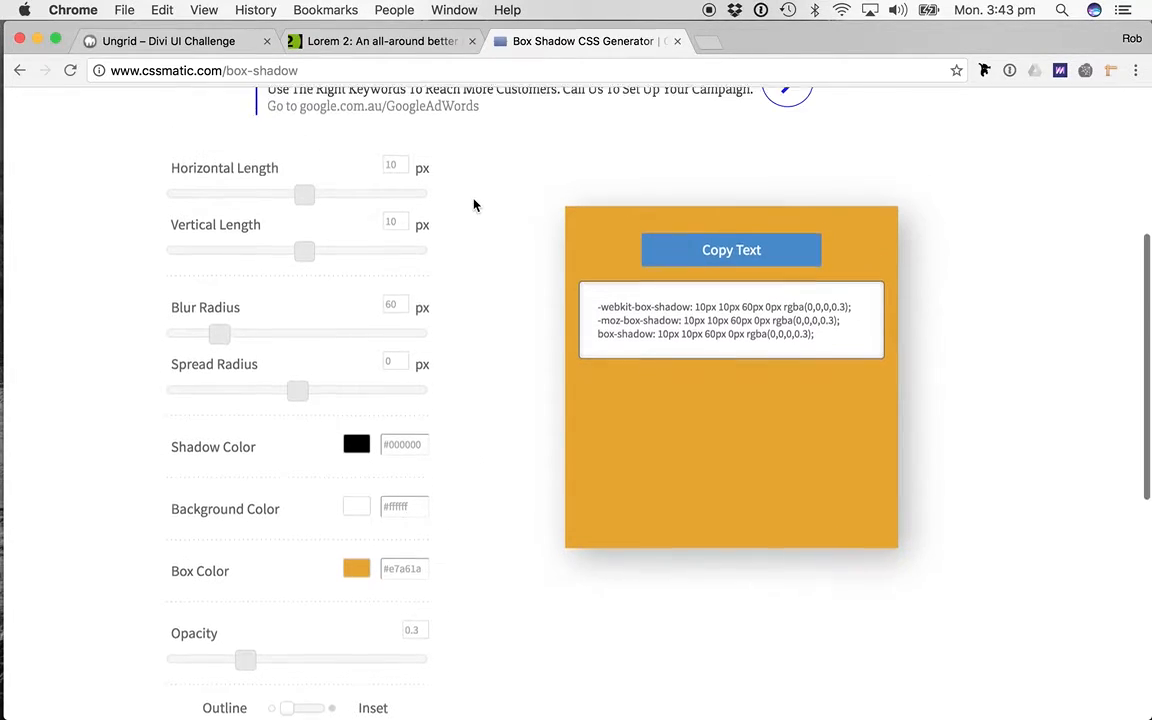
{"action": "scroll", "coordinate": [473, 200], "scroll_direction": "down", "scroll_amount": 2}
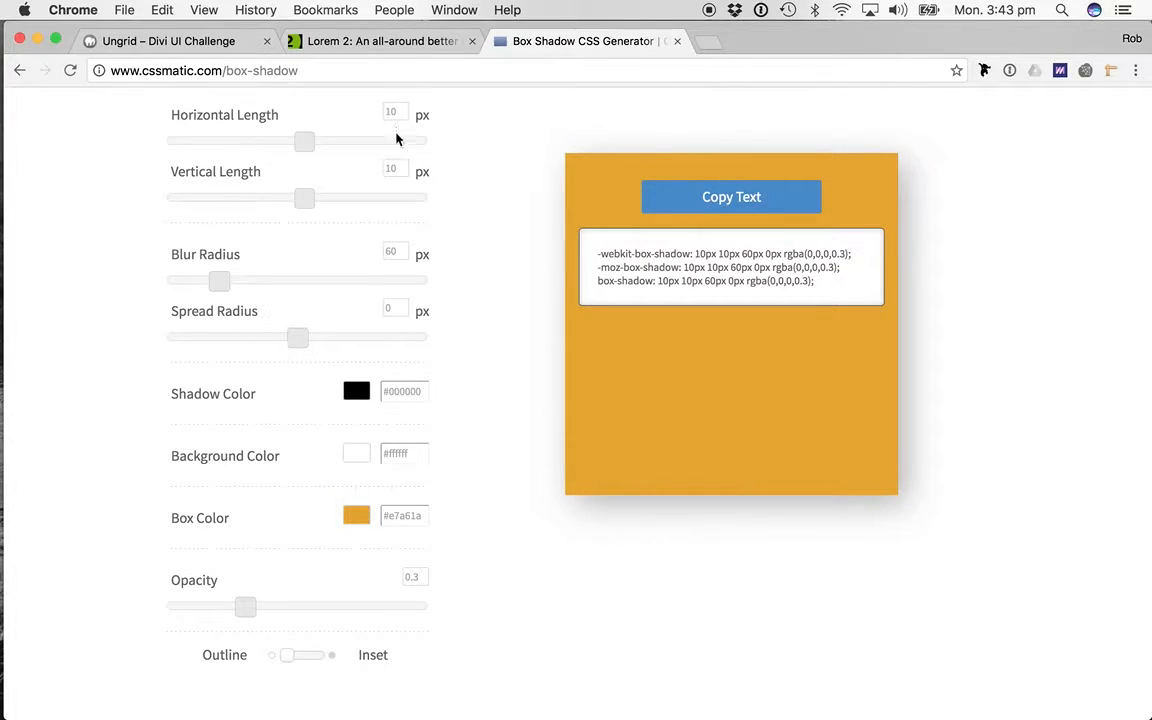
{"action": "scroll", "coordinate": [440, 345], "scroll_direction": "down", "scroll_amount": 1}
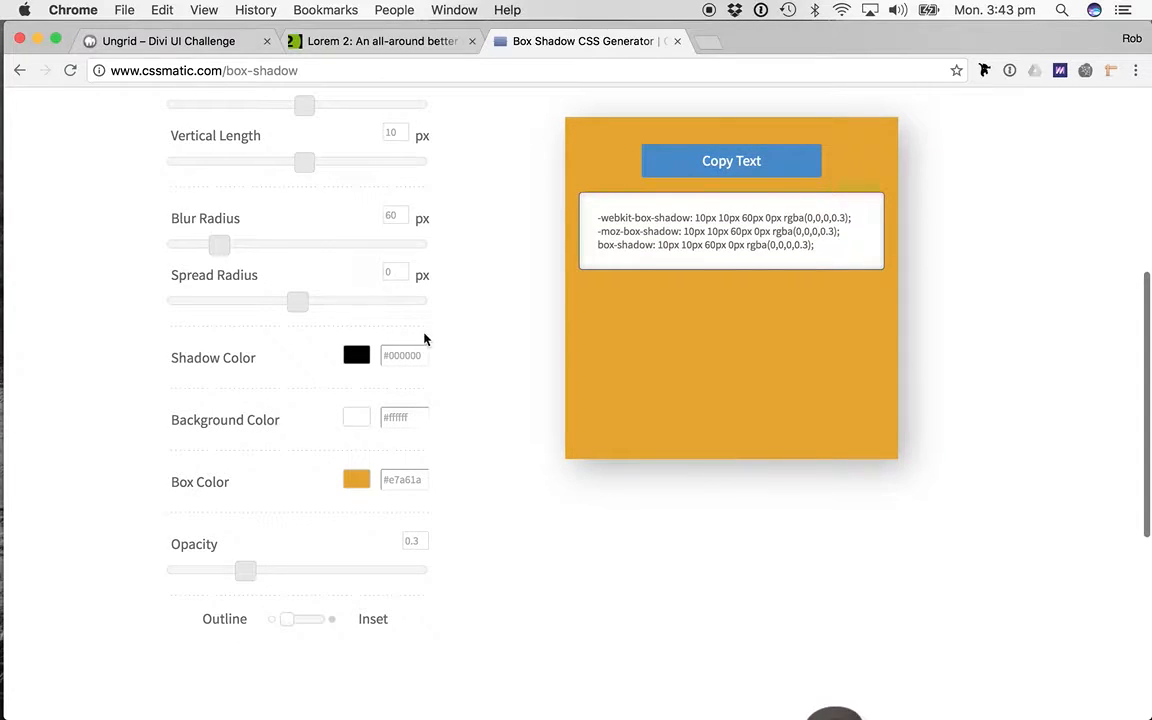
{"action": "scroll", "coordinate": [291, 300], "scroll_direction": "up", "scroll_amount": 1}
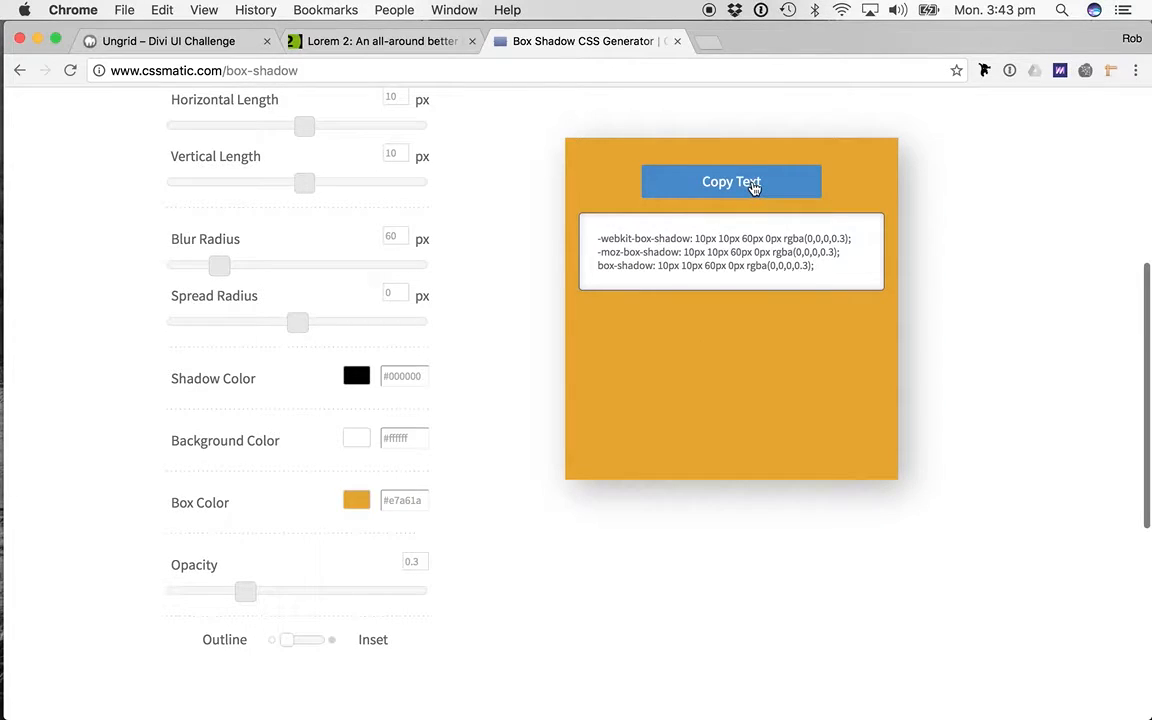
- Add the box shadow code 10px 10px 60px 0px rgba(0,0,0,0.3) to the pool image's Main Element CSS and save the module
{"action": "left_click", "coordinate": [188, 41]}
{"action": "left_click", "coordinate": [839, 177]}
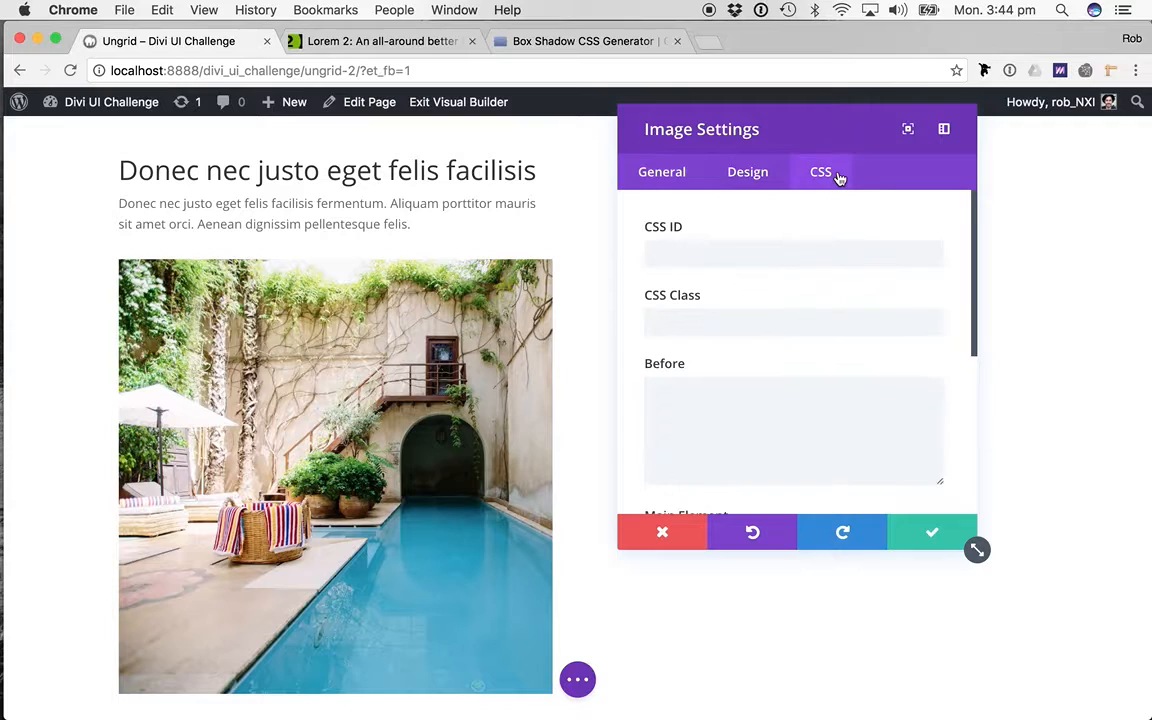
{"action": "scroll", "coordinate": [720, 239], "scroll_direction": "down", "scroll_amount": 3}
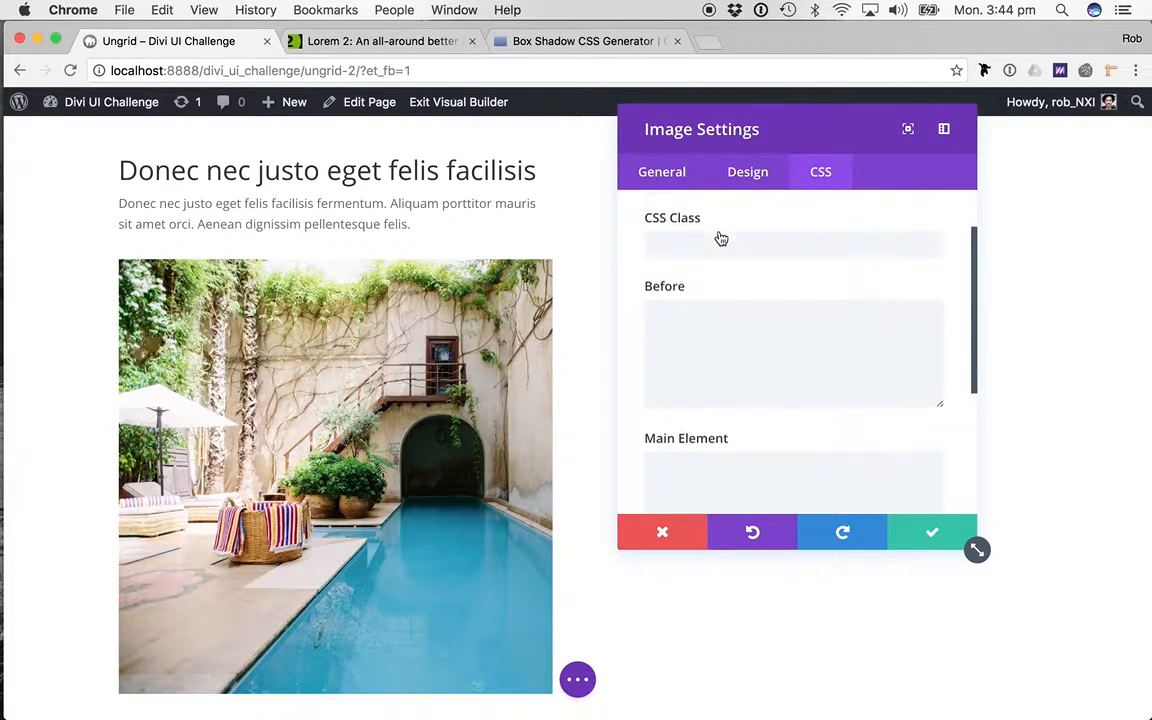
{"action": "scroll", "coordinate": [719, 232], "scroll_direction": "down", "scroll_amount": 1}
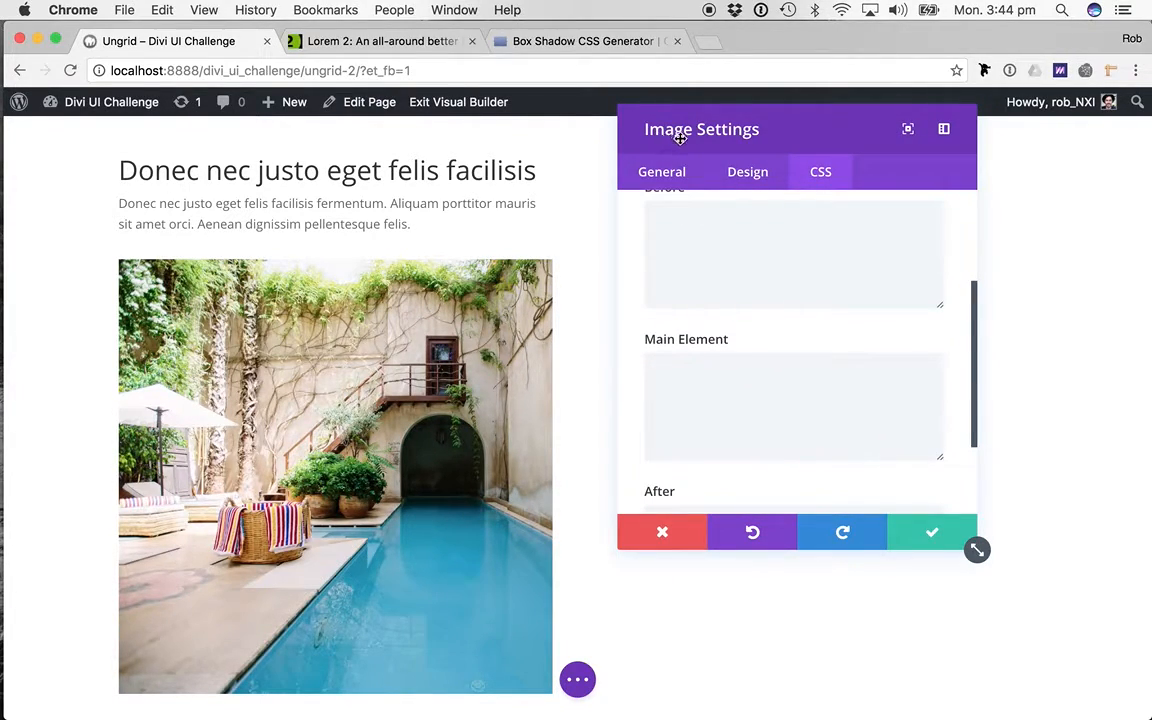
{"action": "left_click", "coordinate": [764, 369]}
{"action": "type", "text": "-webkit-box-shadow: 10px 10px 60px 0px rgba(0,0,0,0.3); -moz-box-shadow: 10px 10px 60px 0px rgba(0,0,0,0.3); box-shadow: 10px 10px 60px 0px rgba(0,0,0,0.3);"}
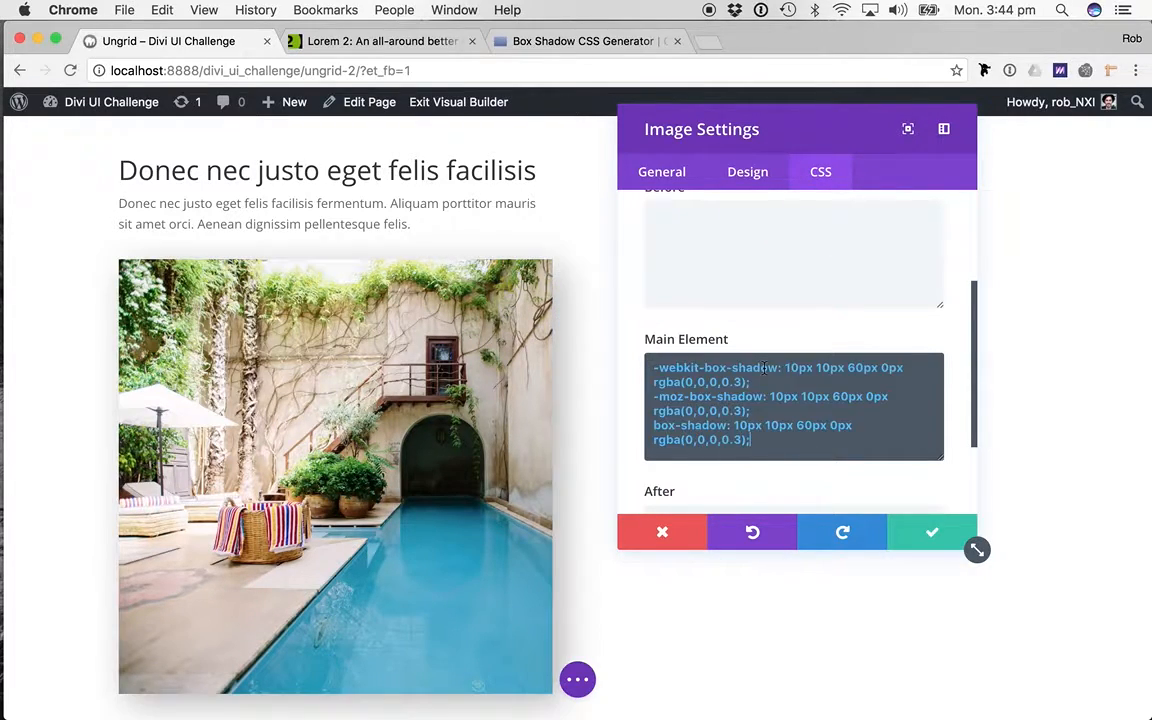
{"action": "left_click", "coordinate": [932, 533]}
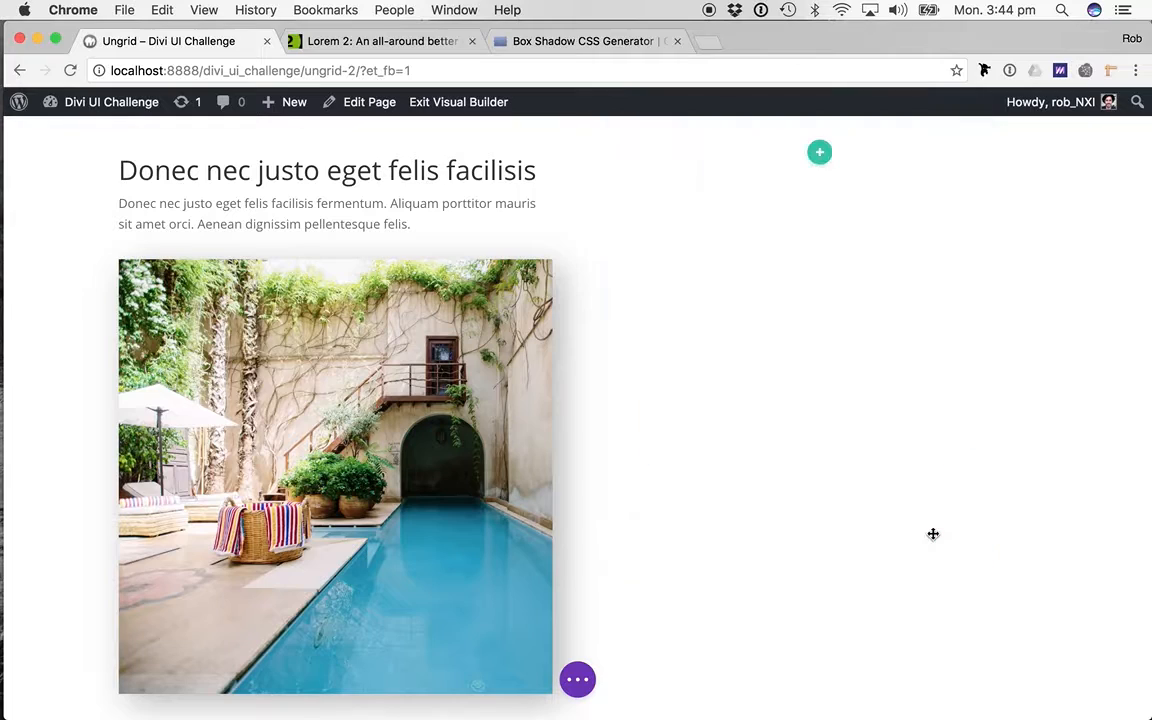
- Copy the pool Image module and paste it into a new single-column row in the section's empty right-hand column
{"action": "right_click", "coordinate": [346, 318]}
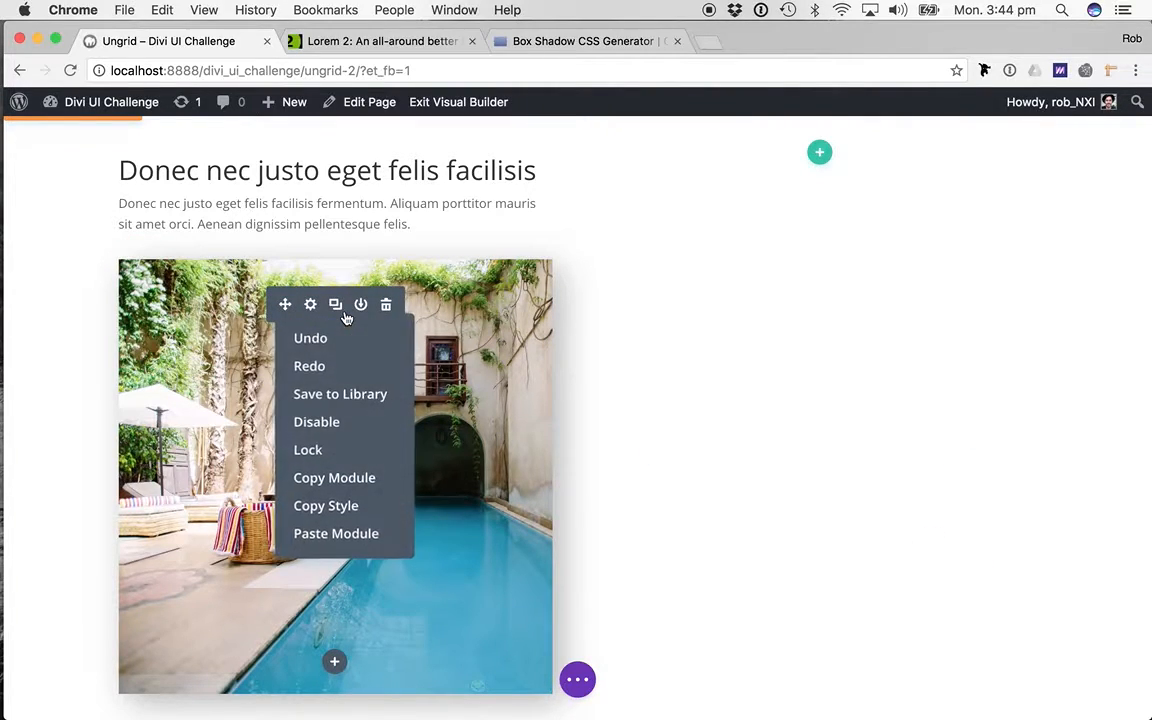
{"action": "left_click", "coordinate": [323, 485]}
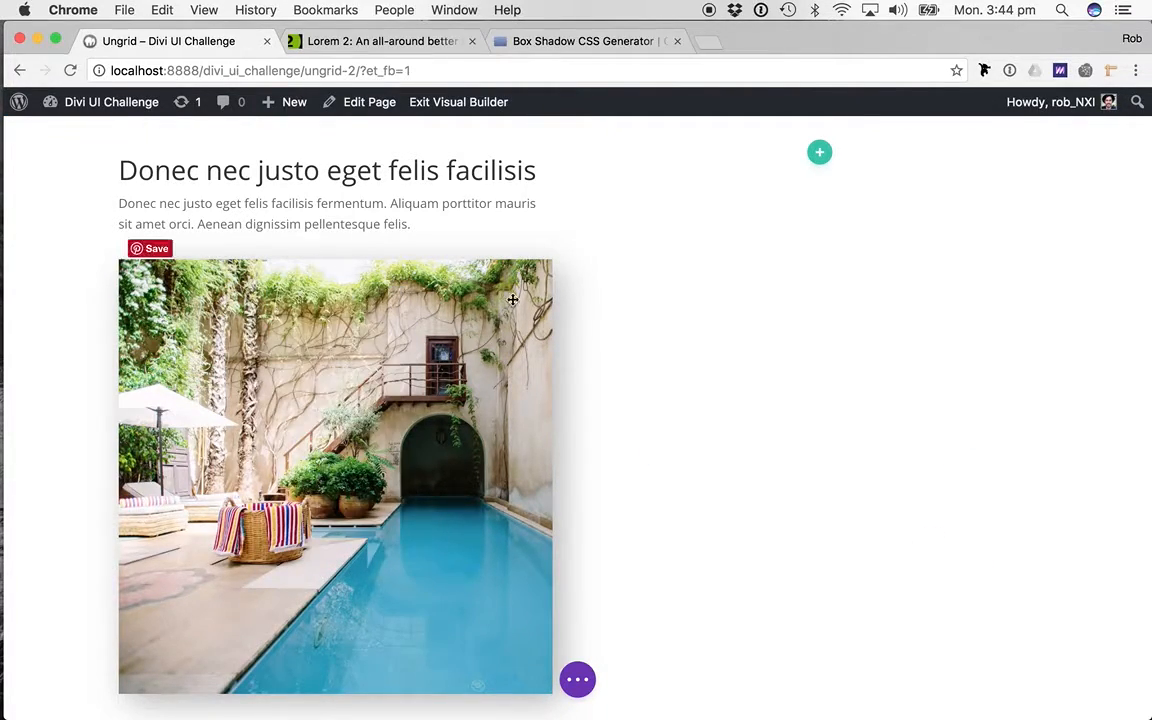
{"action": "left_click", "coordinate": [817, 159]}
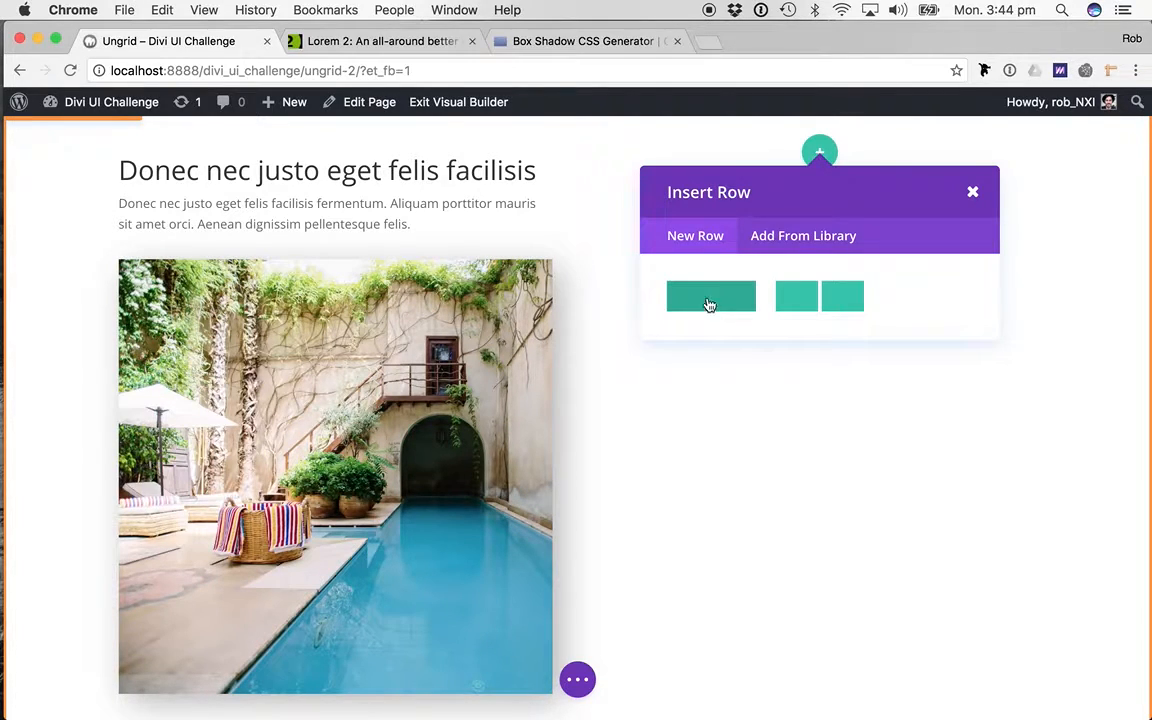
{"action": "left_click", "coordinate": [708, 304]}
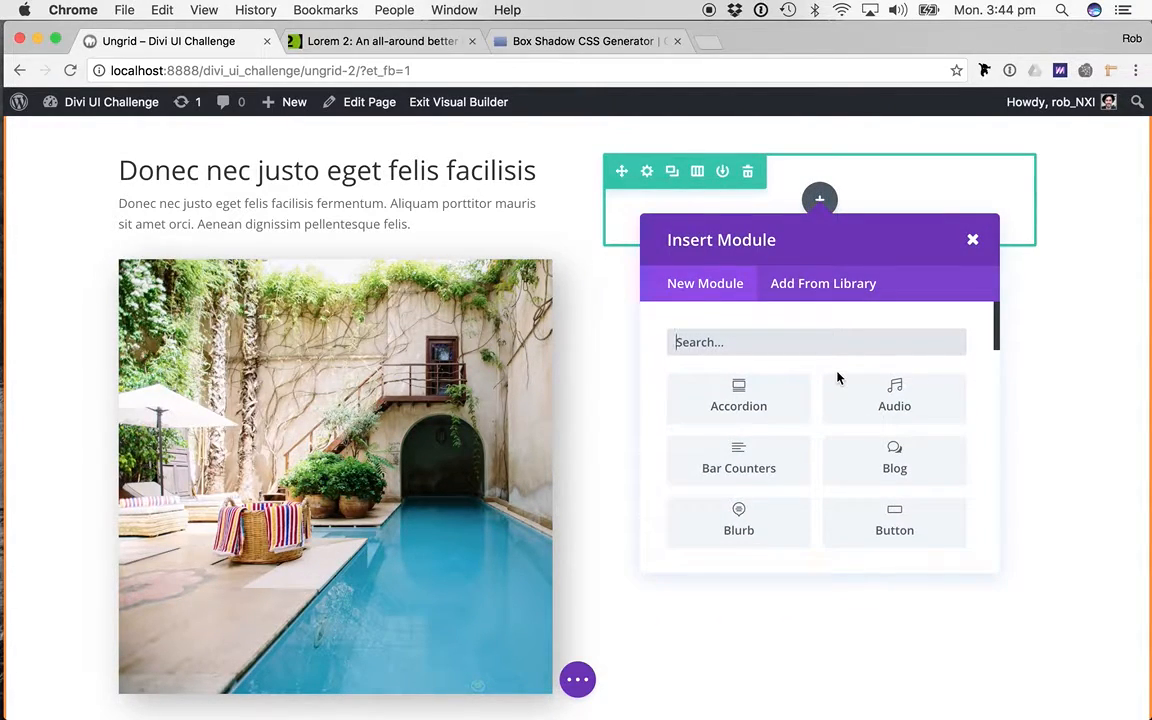
{"action": "left_click", "coordinate": [973, 242]}
{"action": "right_click", "coordinate": [818, 203]}
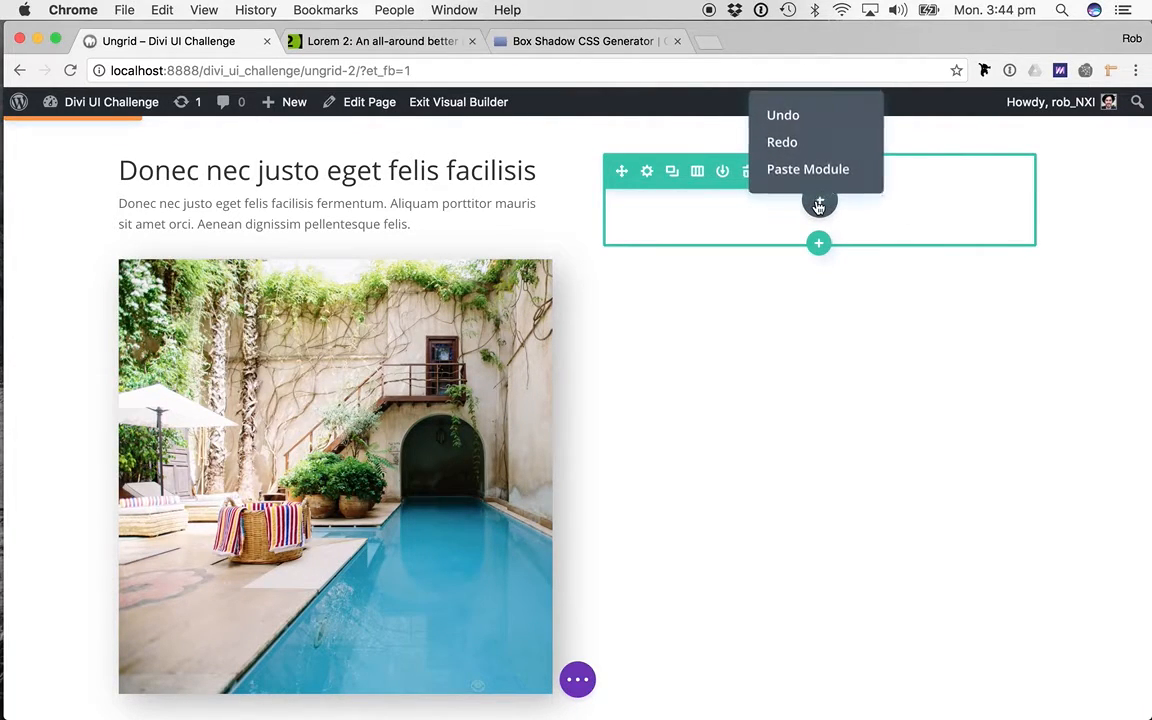
{"action": "left_click", "coordinate": [818, 169]}
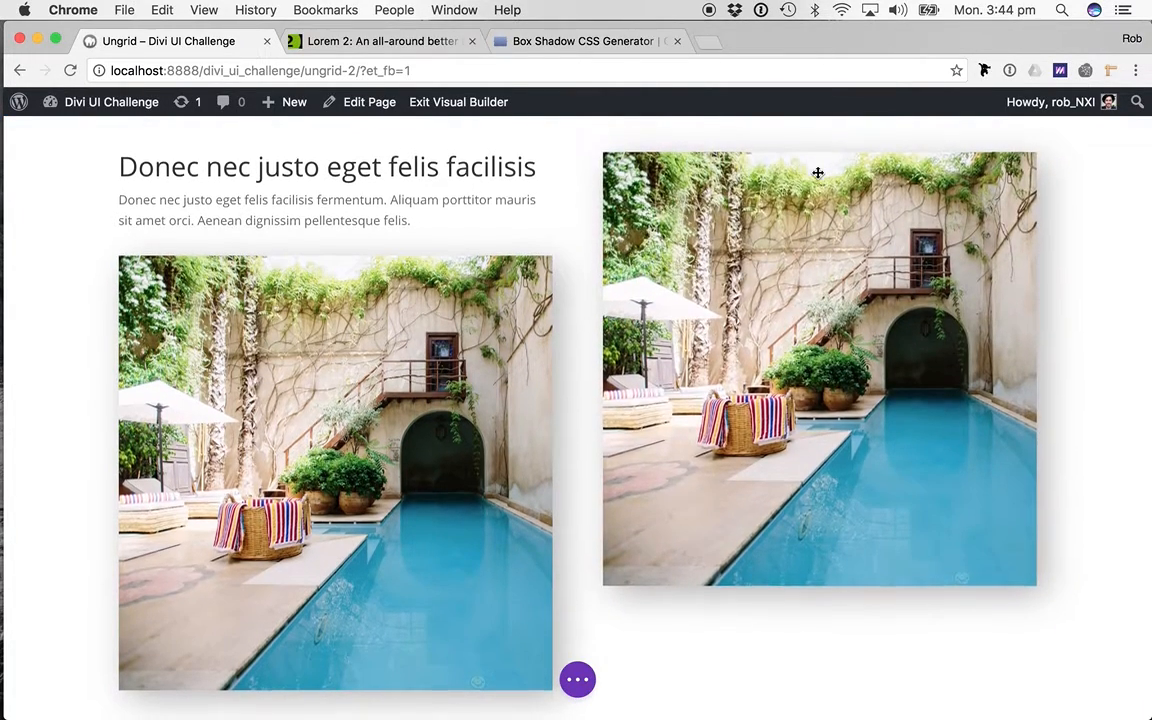
- Insert a two-column row beneath the right-hand image and paste the copied Image module into its first column
{"action": "scroll", "coordinate": [818, 173], "scroll_direction": "down", "scroll_amount": 2}
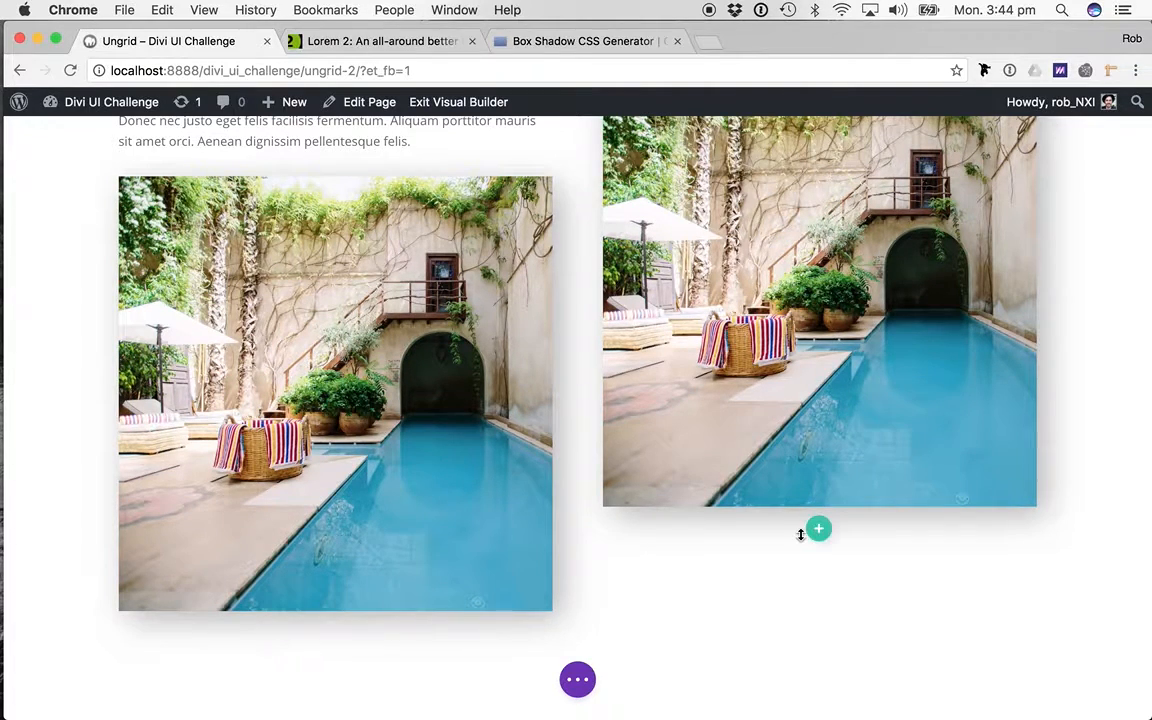
{"action": "scroll", "coordinate": [810, 525], "scroll_direction": "down", "scroll_amount": 1}
{"action": "left_click", "coordinate": [819, 494]}
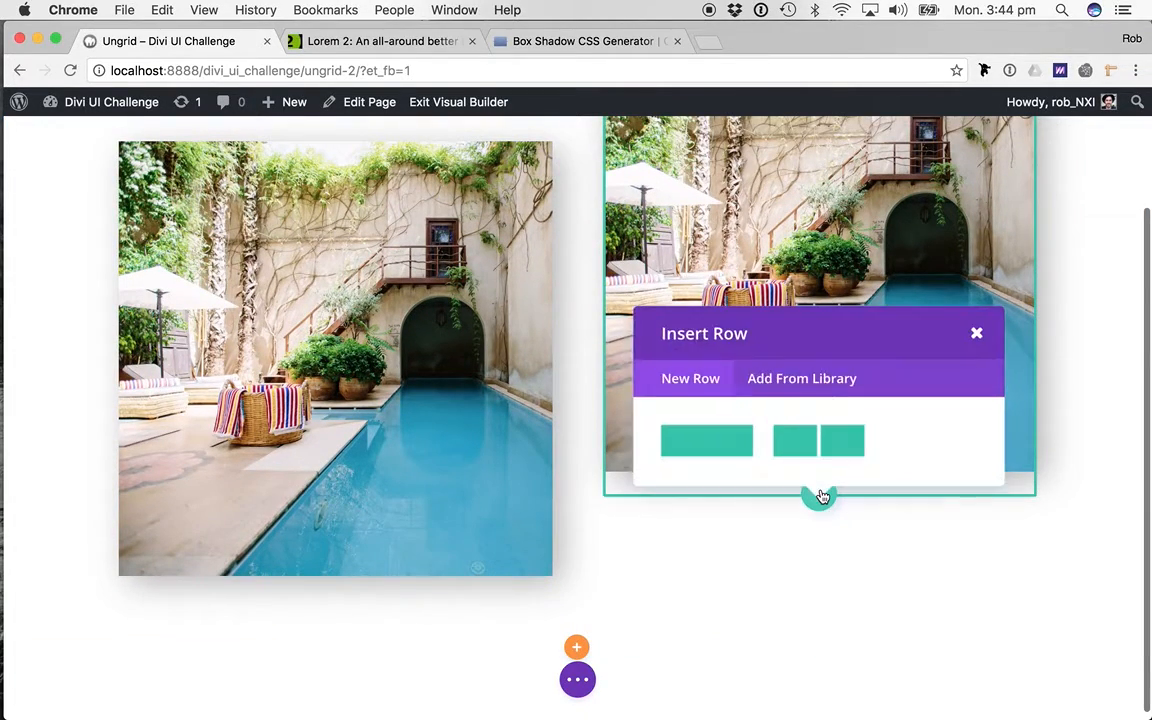
{"action": "left_click", "coordinate": [818, 440]}
{"action": "scroll", "coordinate": [816, 442], "scroll_direction": "down", "scroll_amount": 1}
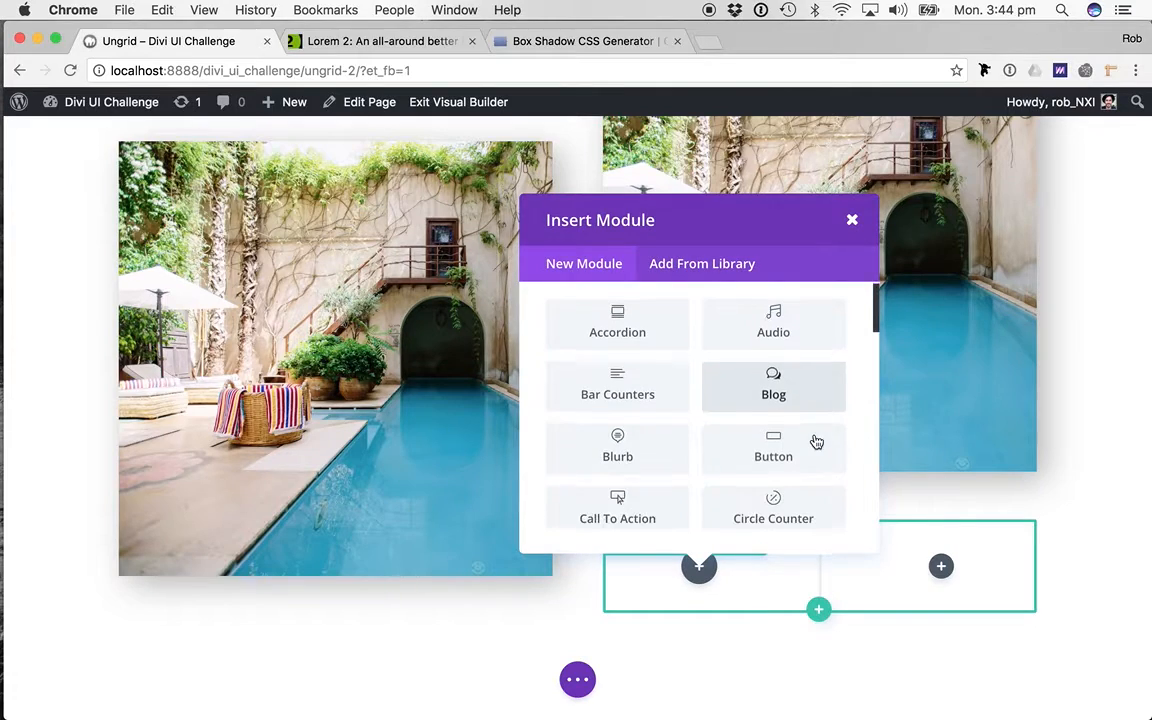
{"action": "left_click_drag", "start_coordinate": [858, 218], "coordinate": [852, 224]}
{"action": "left_click", "coordinate": [848, 228]}
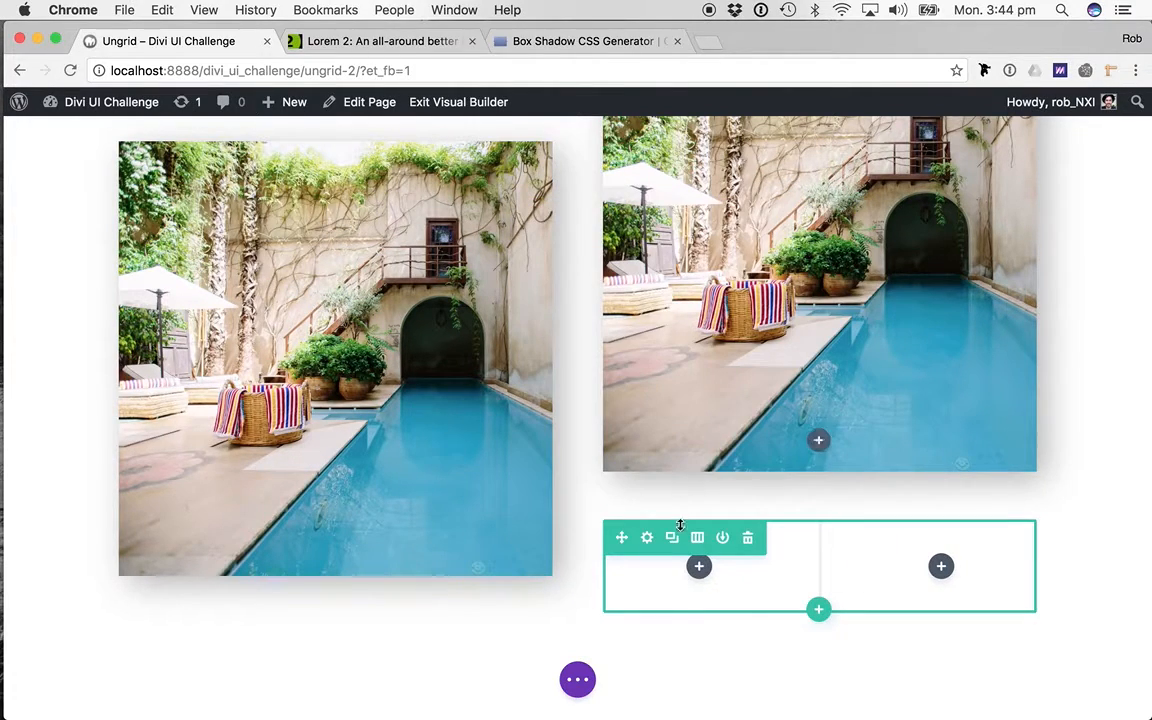
{"action": "right_click", "coordinate": [698, 566]}
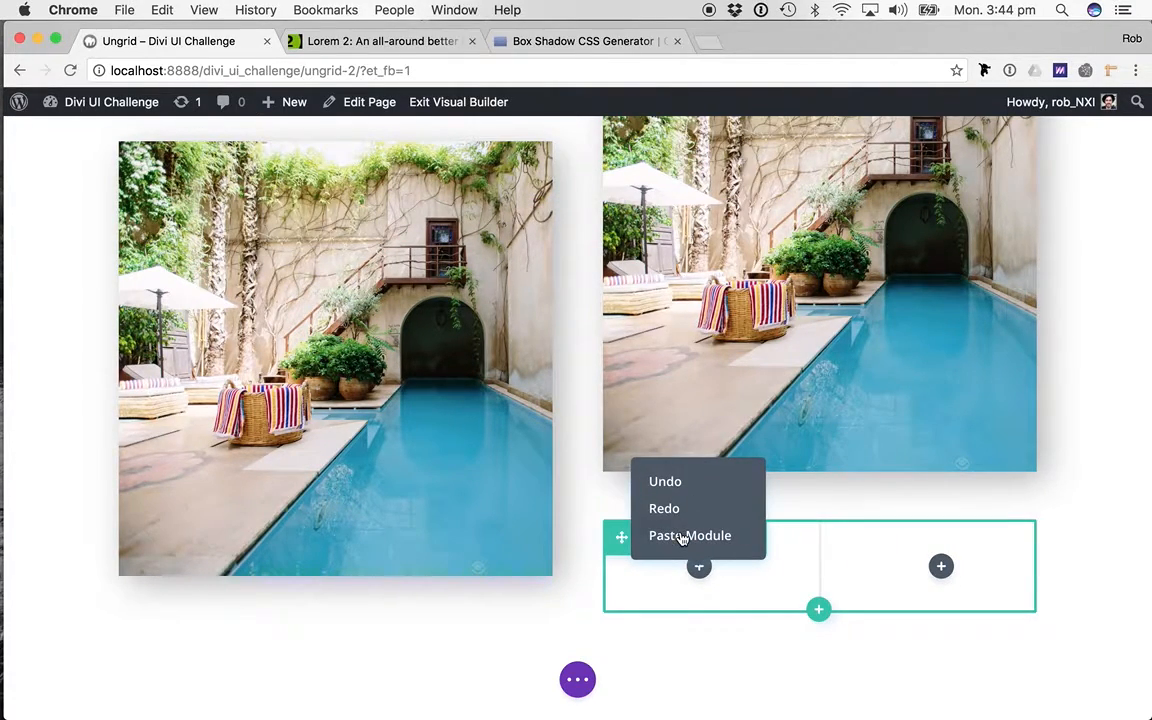
{"action": "left_click", "coordinate": [690, 535]}
- Replace the large right-hand image with the first wooden boat picture from the Media Library and save the module
{"action": "scroll", "coordinate": [728, 376], "scroll_direction": "up", "scroll_amount": 1}
{"action": "scroll", "coordinate": [728, 376], "scroll_direction": "up", "scroll_amount": 2}
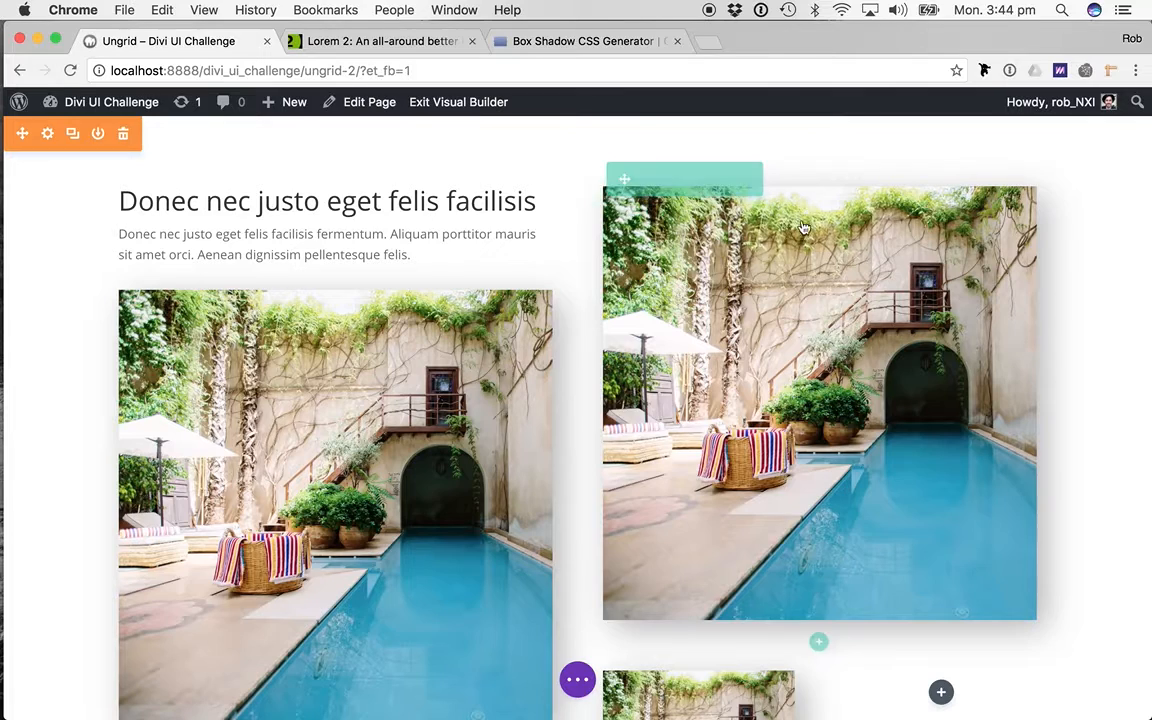
{"action": "left_click", "coordinate": [795, 236]}
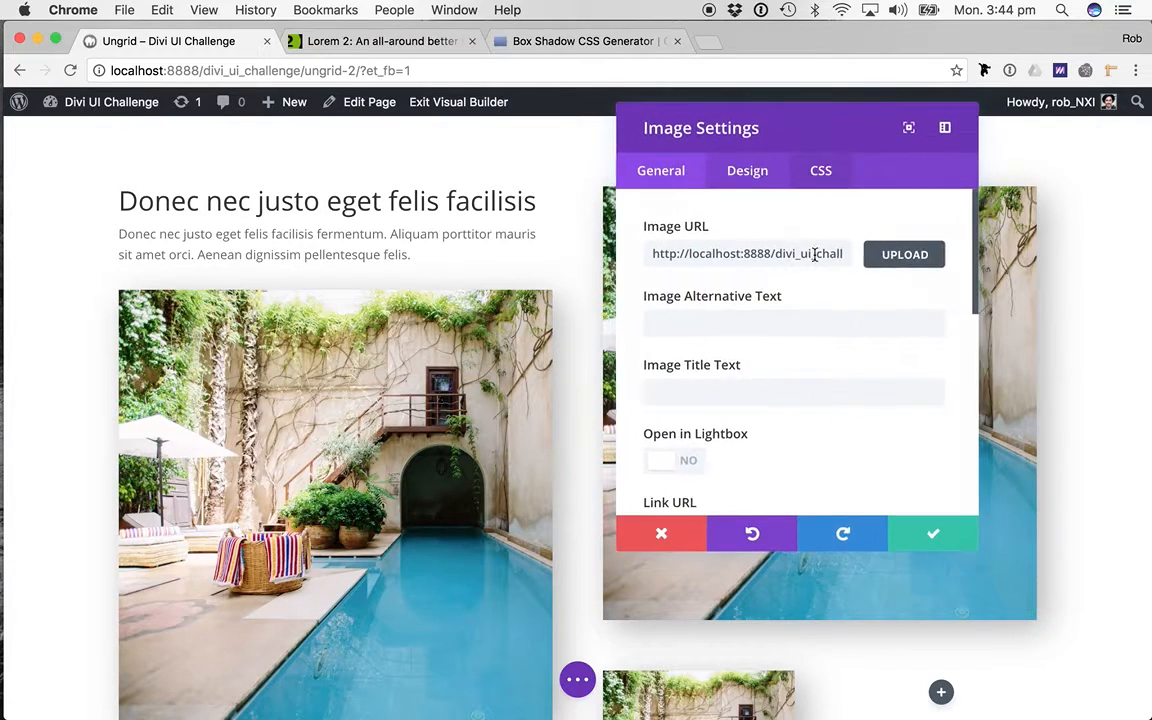
{"action": "left_click", "coordinate": [896, 264]}
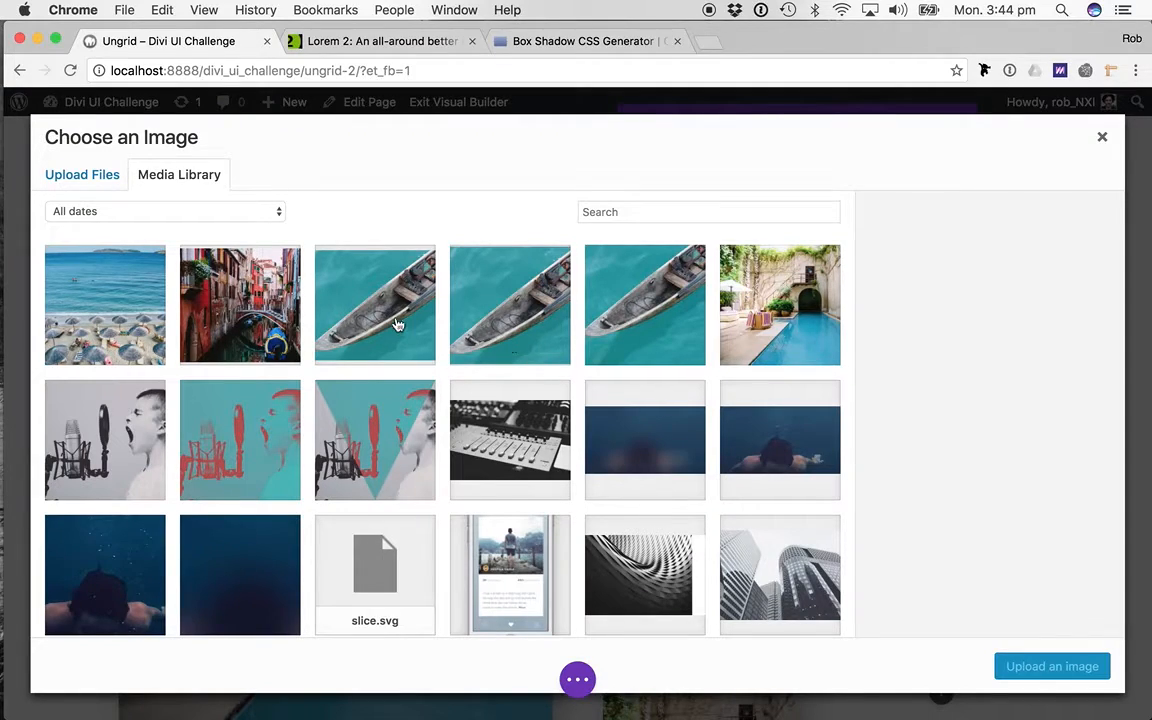
{"action": "left_click", "coordinate": [360, 292]}
{"action": "left_click", "coordinate": [1057, 667]}
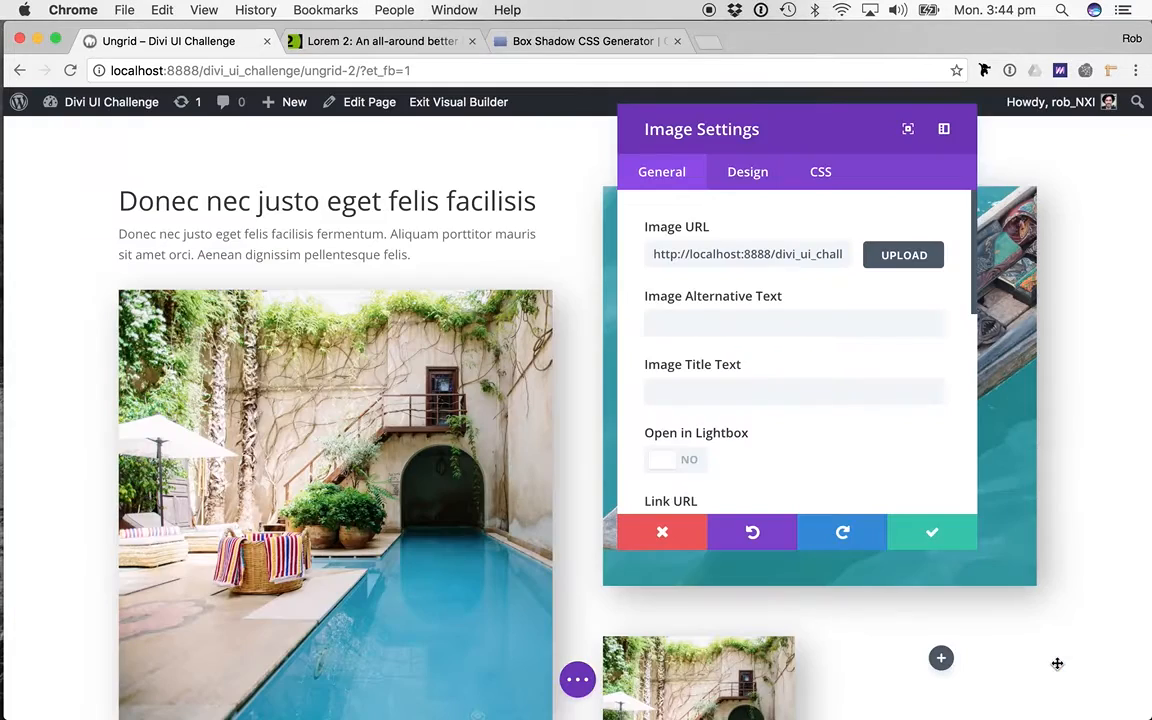
{"action": "left_click", "coordinate": [935, 534]}
- Replace the small image in the two-column row with the beach umbrellas picture from the Media Library and save the module
{"action": "scroll", "coordinate": [939, 532], "scroll_direction": "down", "scroll_amount": 3}
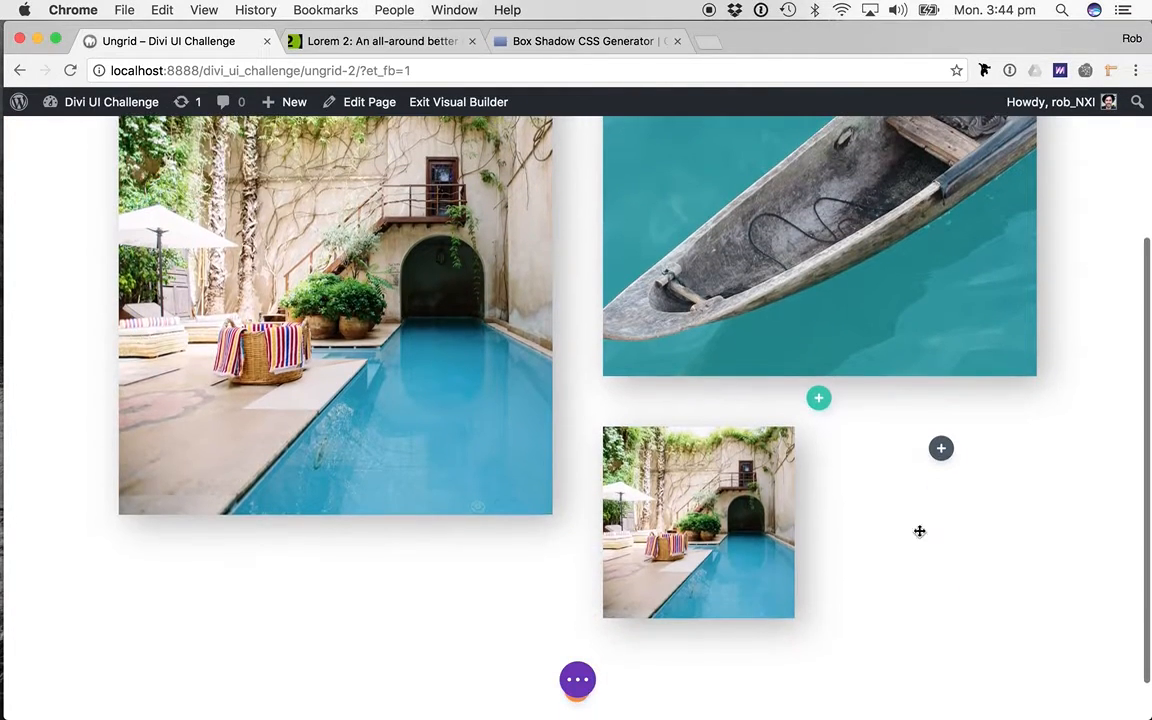
{"action": "left_click", "coordinate": [677, 471]}
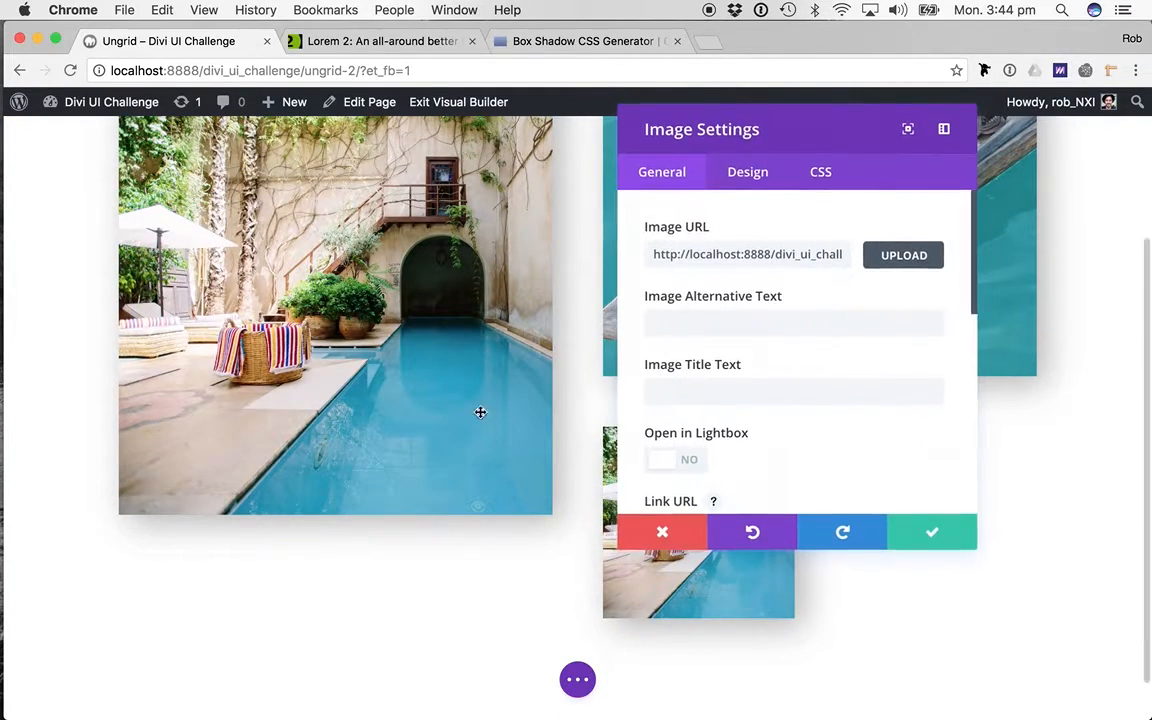
{"action": "left_click", "coordinate": [903, 255]}
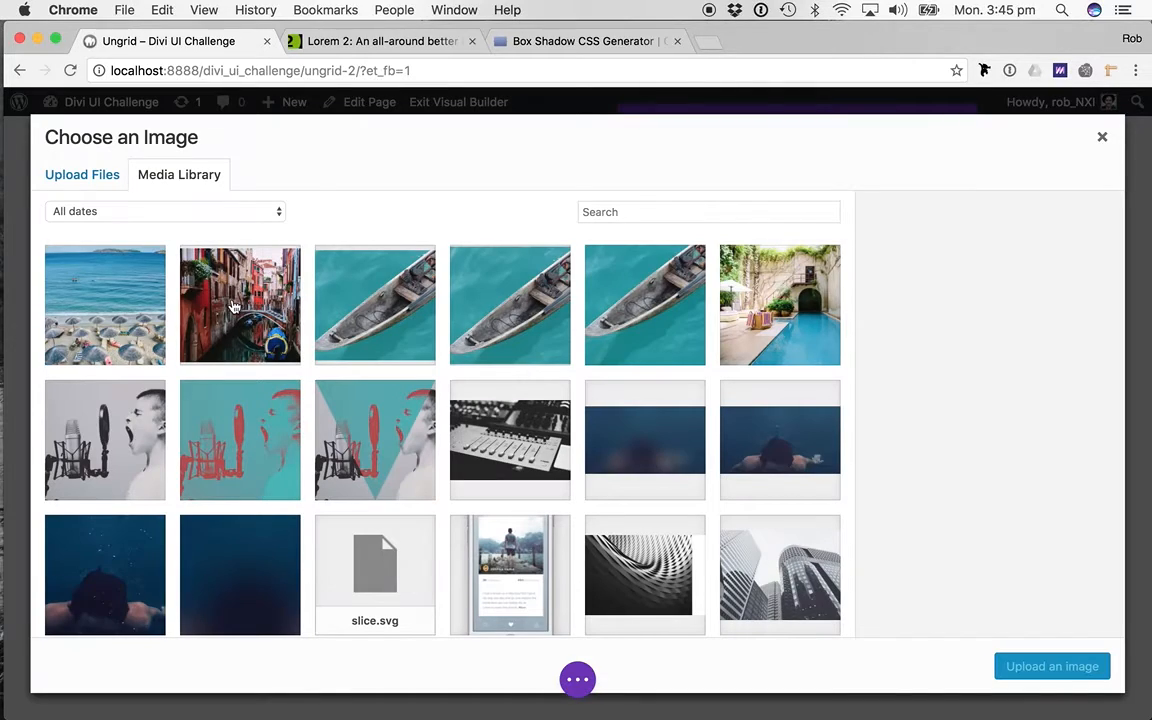
{"action": "left_click", "coordinate": [91, 268]}
{"action": "left_click", "coordinate": [1046, 668]}
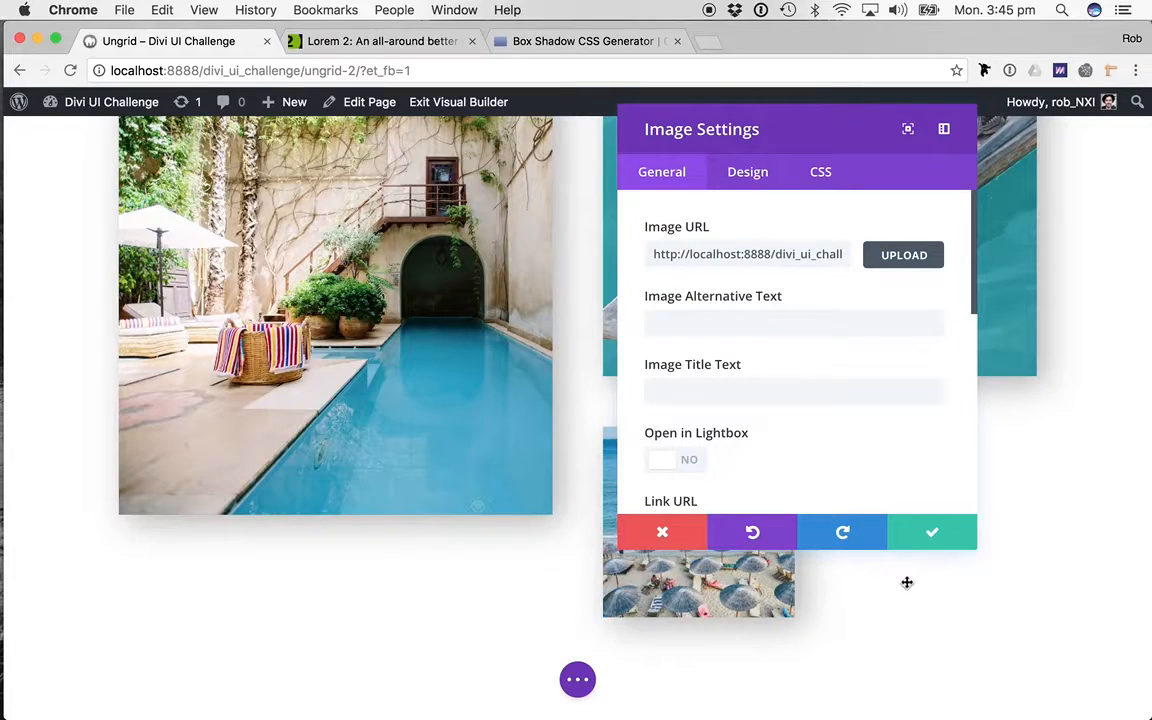
{"action": "left_click", "coordinate": [940, 532]}
- Set the pool image's custom margin to 60px left and -60px right, and save the module
{"action": "scroll", "coordinate": [767, 395], "scroll_direction": "up", "scroll_amount": 5}
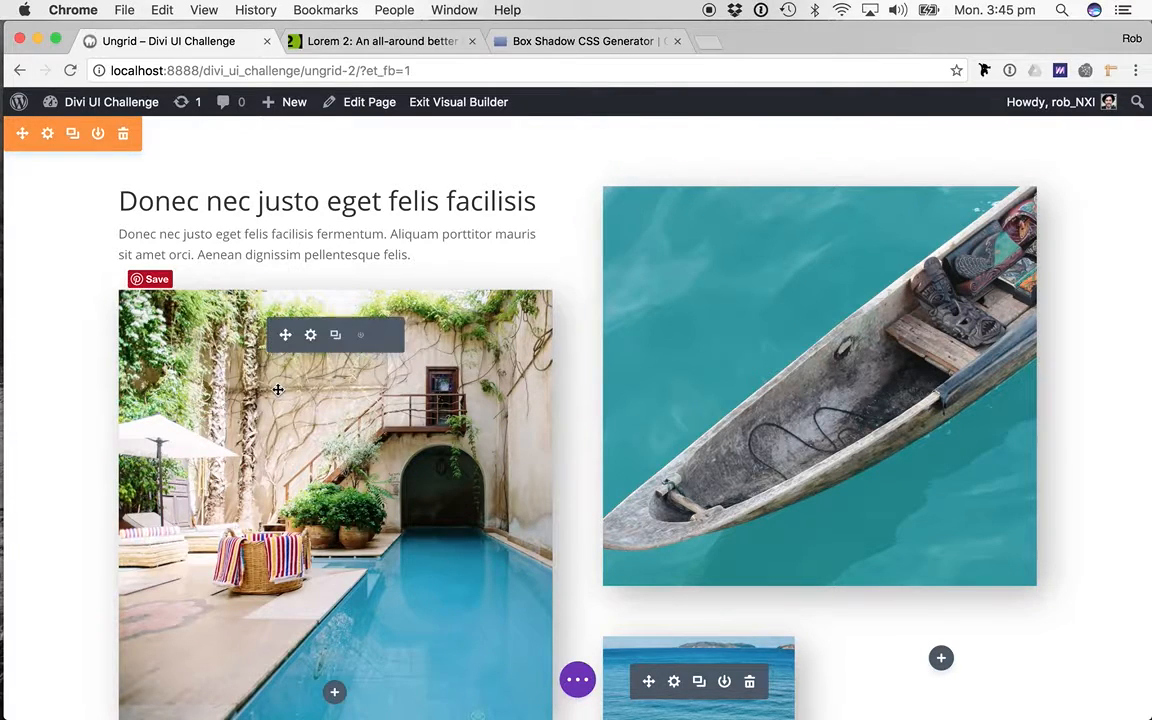
{"action": "left_click", "coordinate": [310, 336]}
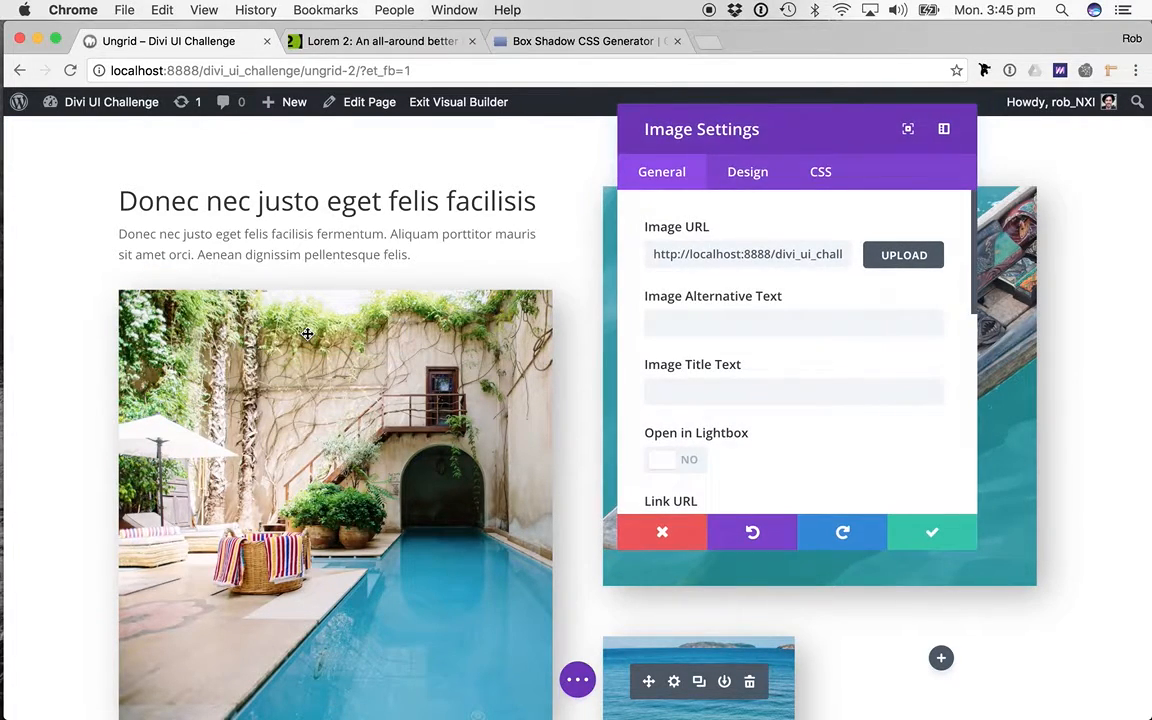
{"action": "left_click", "coordinate": [751, 173]}
{"action": "scroll", "coordinate": [739, 260], "scroll_direction": "down", "scroll_amount": 2}
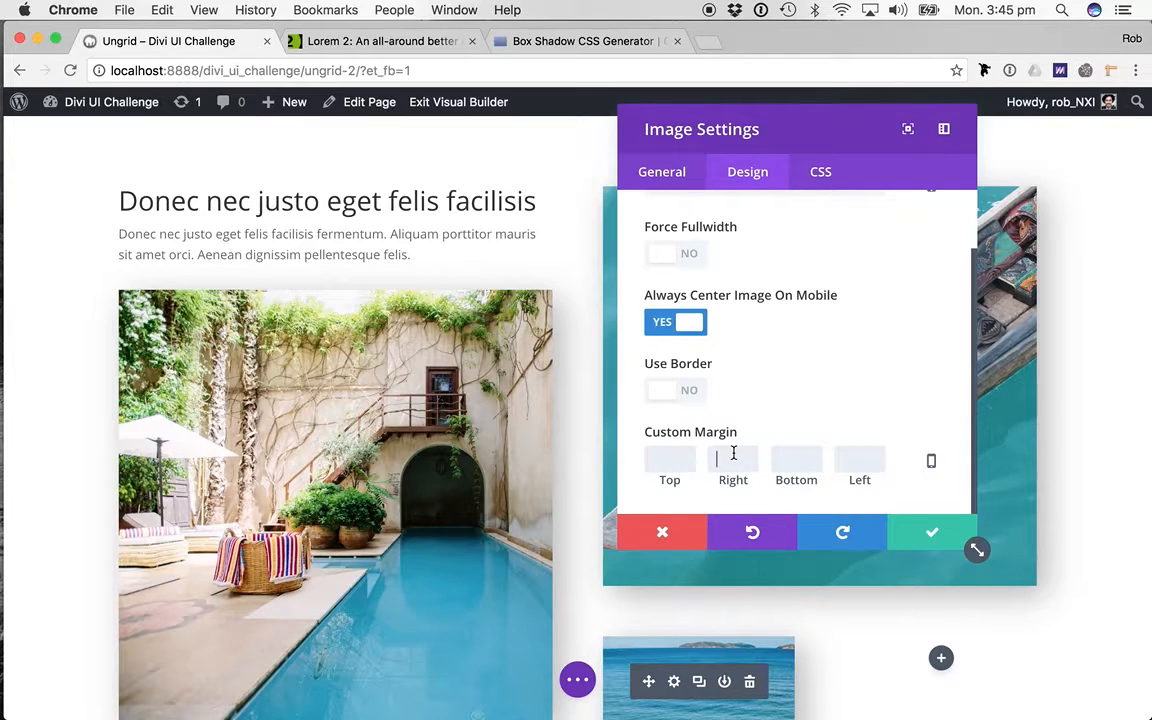
{"action": "left_click", "coordinate": [849, 455]}
{"action": "type", "text": "60"}
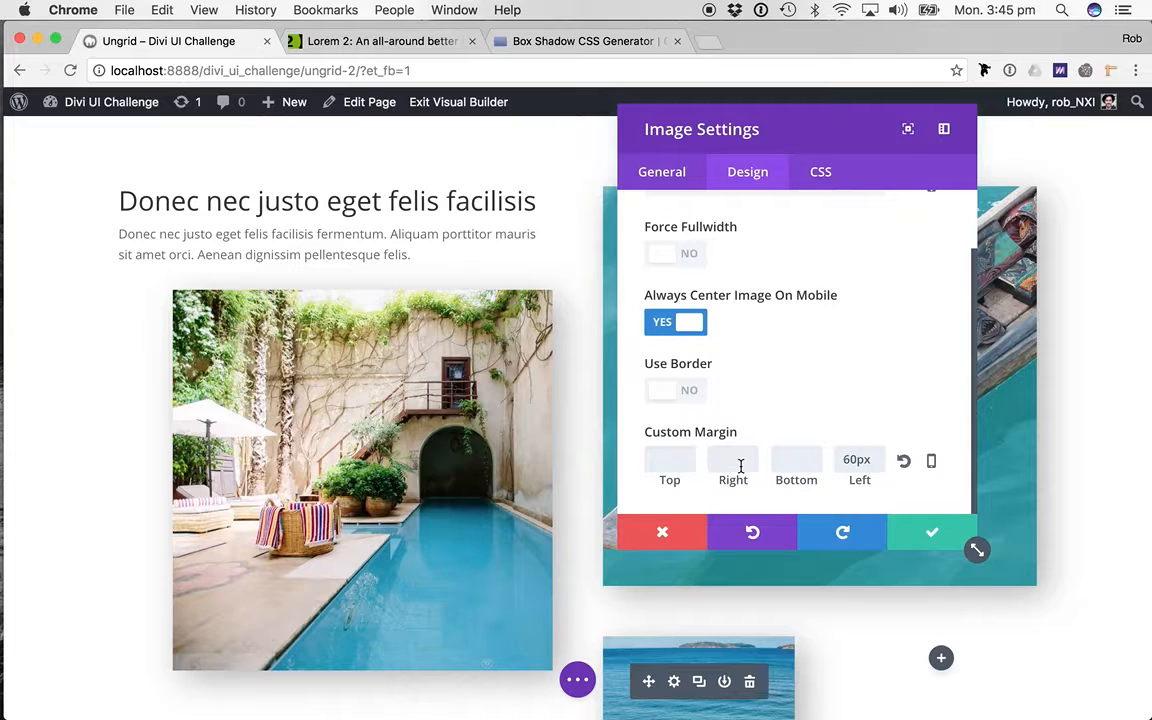
{"action": "type", "text": "-60"}
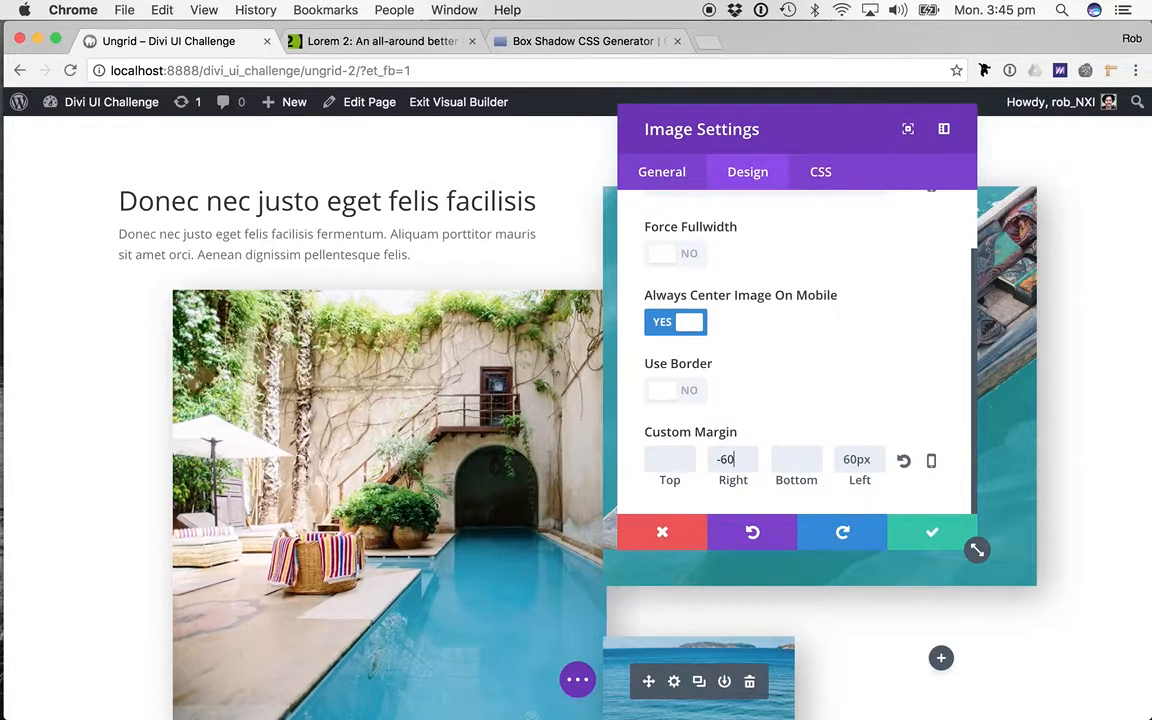
{"action": "left_click", "coordinate": [918, 527]}
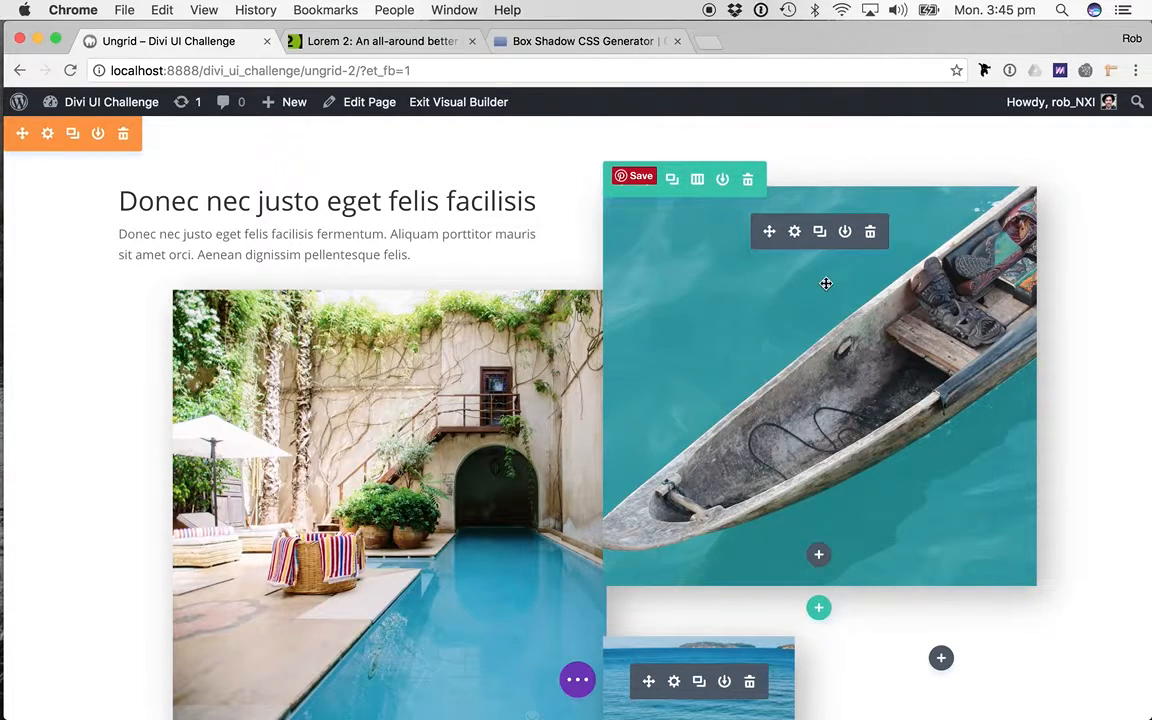
- Set the wooden boat image's custom margin to -20px left and 60px right, and save the module
{"action": "left_click", "coordinate": [797, 233]}
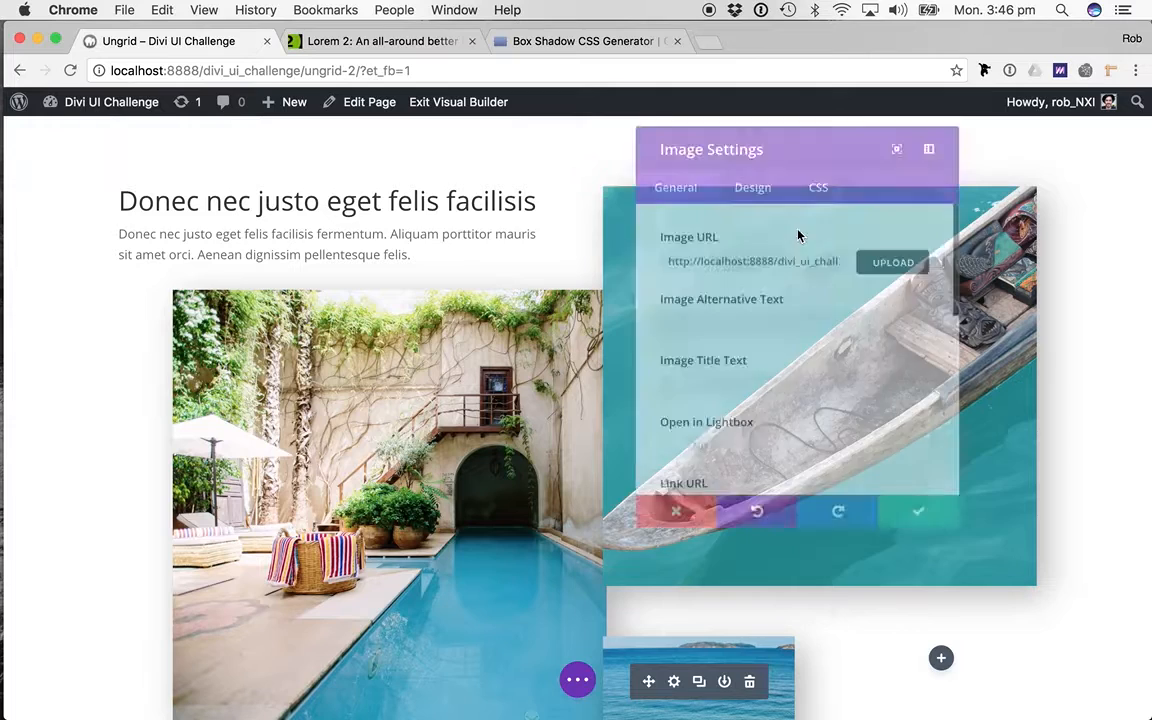
{"action": "left_click", "coordinate": [757, 178]}
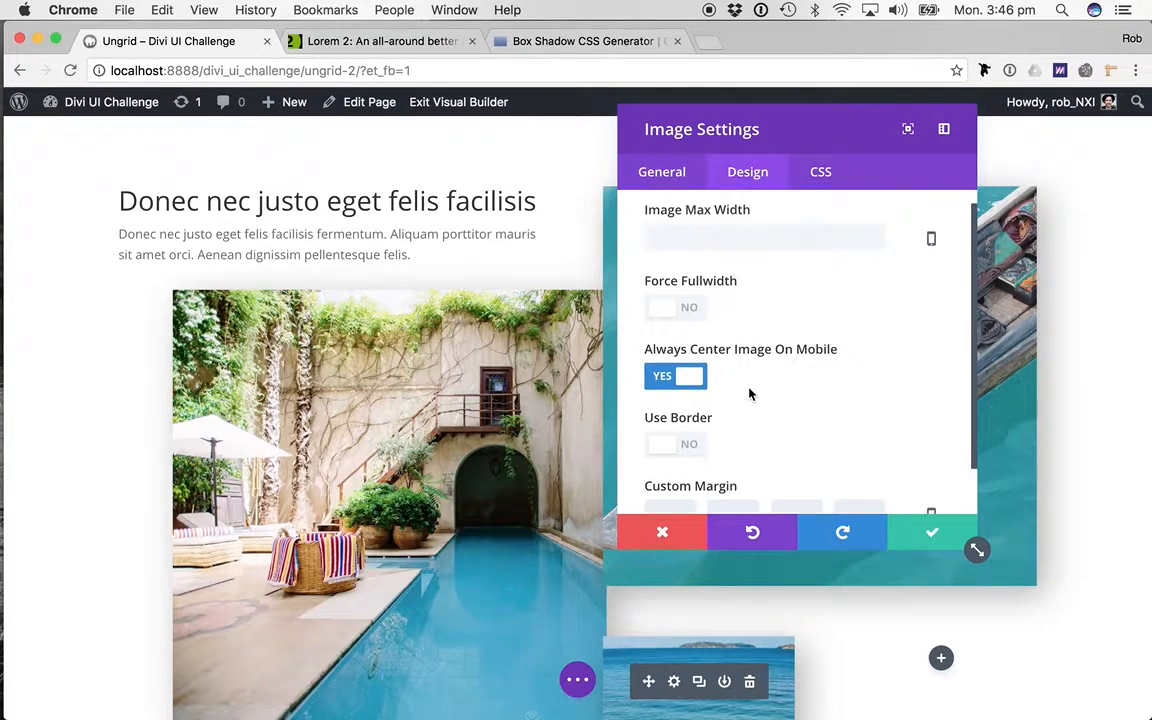
{"action": "scroll", "coordinate": [751, 391], "scroll_direction": "down", "scroll_amount": 2}
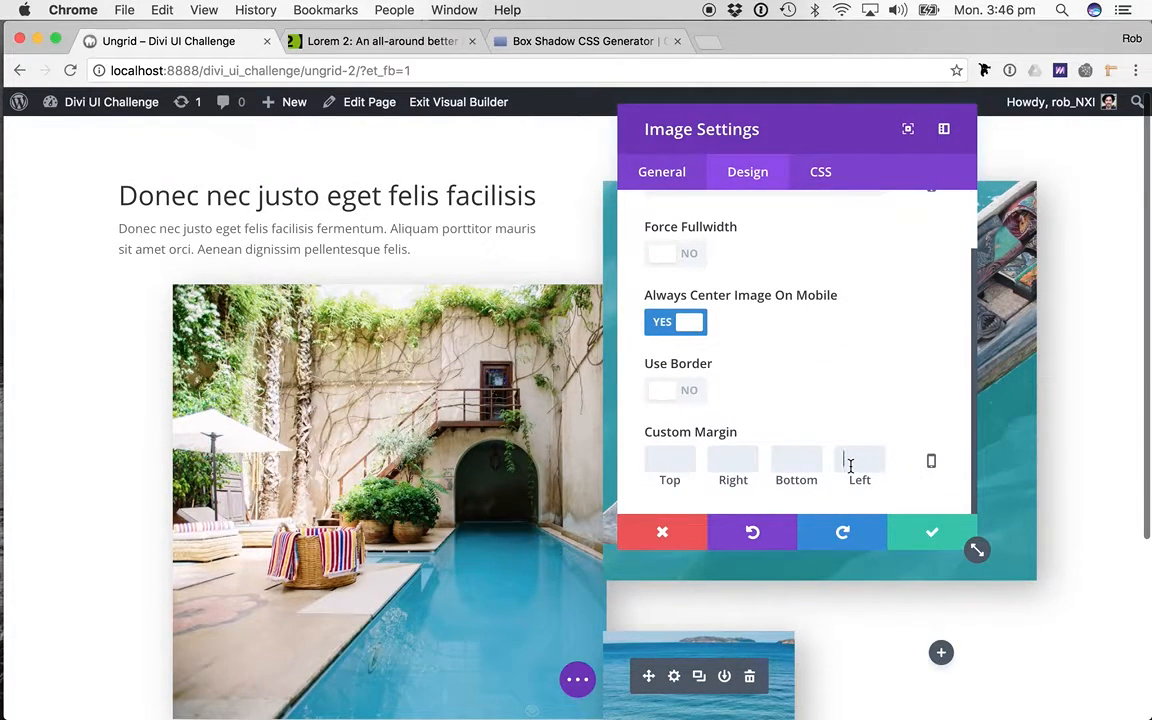
{"action": "type", "text": "-20"}
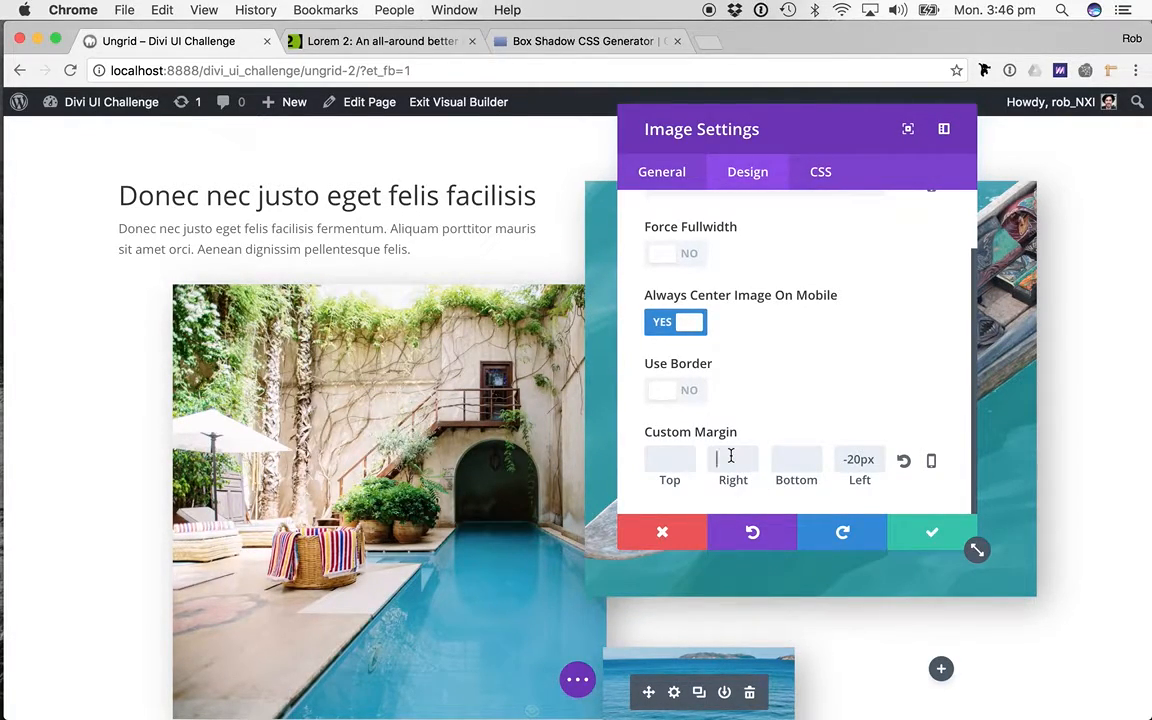
{"action": "type", "text": "60"}
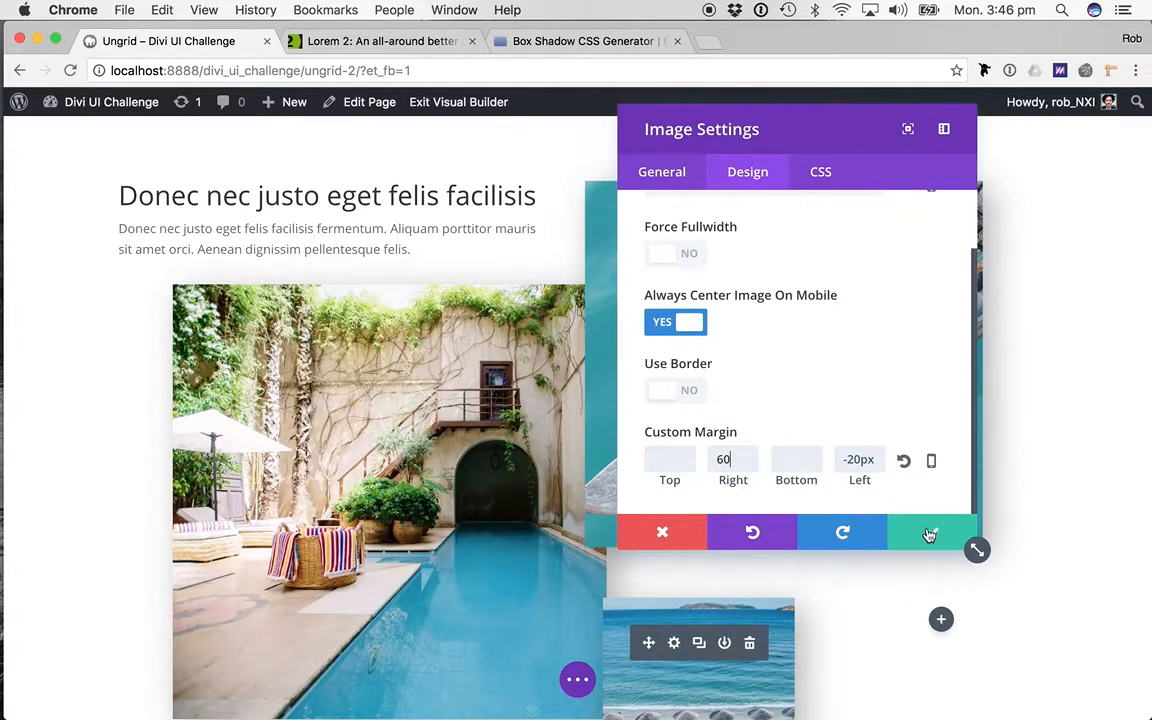
{"action": "left_click", "coordinate": [929, 536]}
- Set the beach umbrellas image's left custom margin to -80px and save the module
{"action": "scroll", "coordinate": [794, 609], "scroll_direction": "down", "scroll_amount": 3}
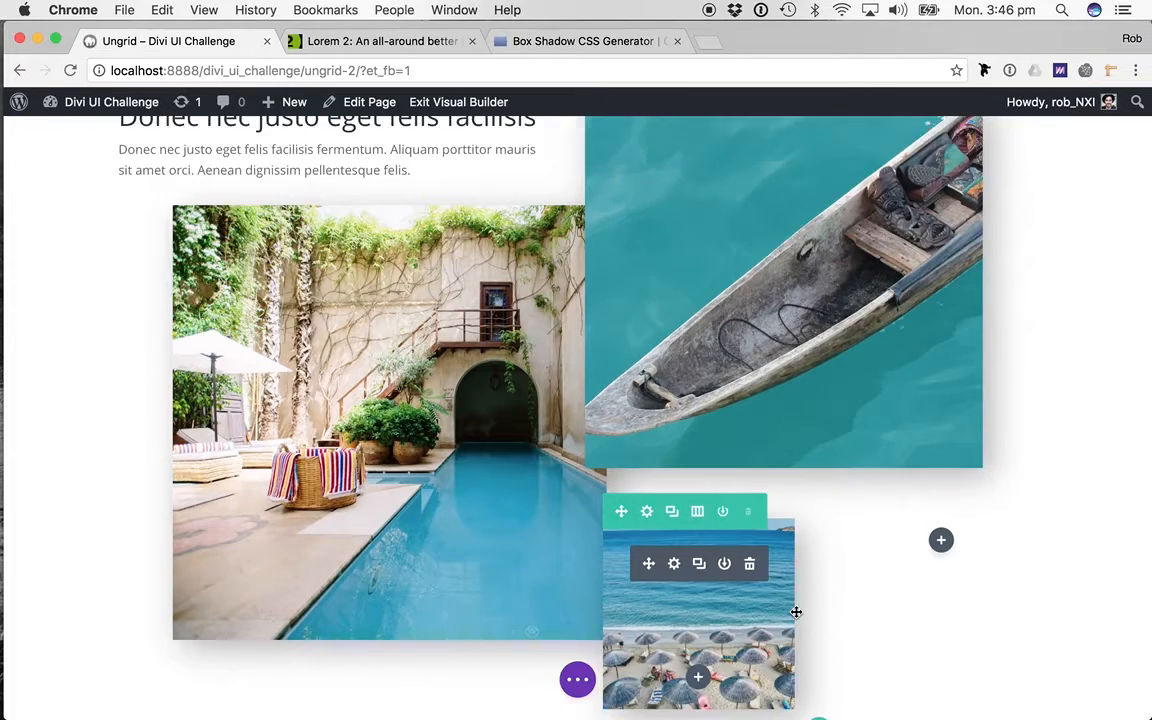
{"action": "left_click", "coordinate": [674, 478]}
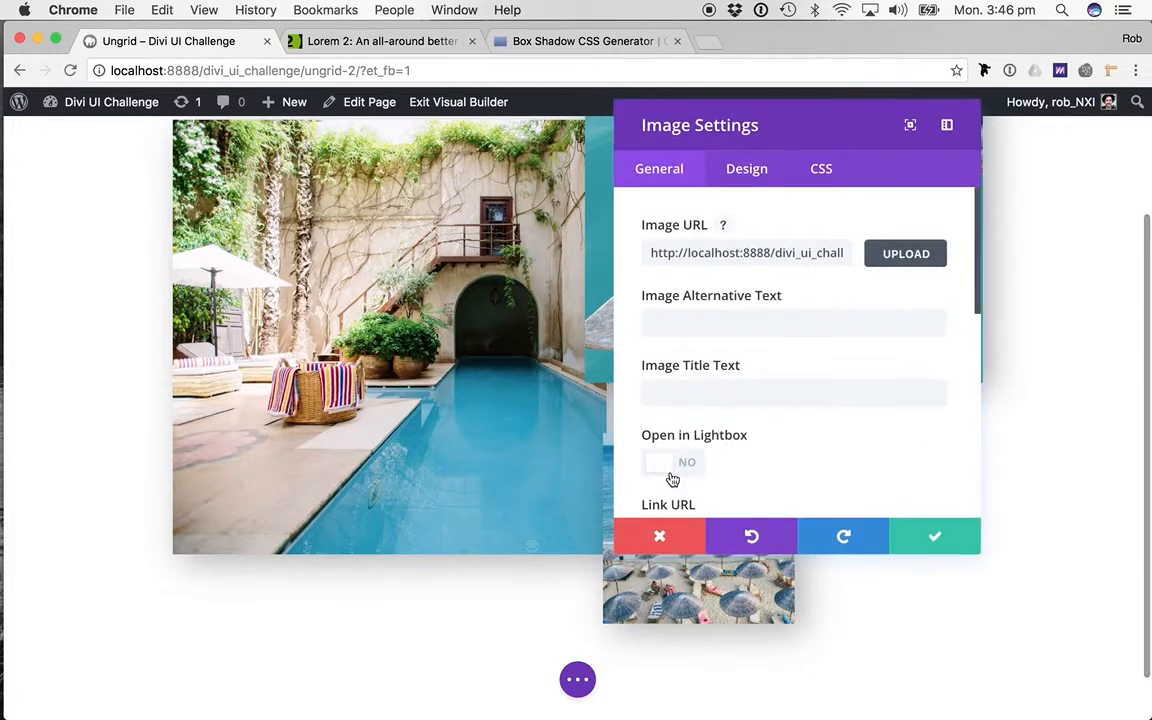
{"action": "scroll", "coordinate": [787, 346], "scroll_direction": "down", "scroll_amount": 10}
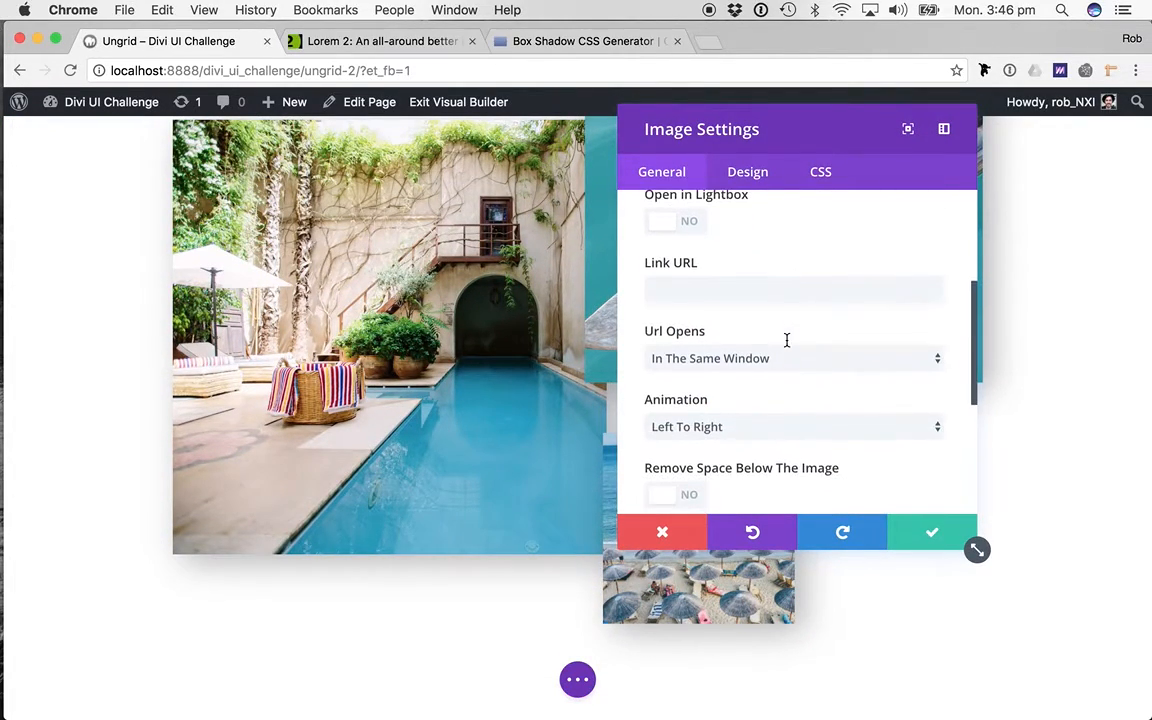
{"action": "scroll", "coordinate": [784, 347], "scroll_direction": "up", "scroll_amount": 2}
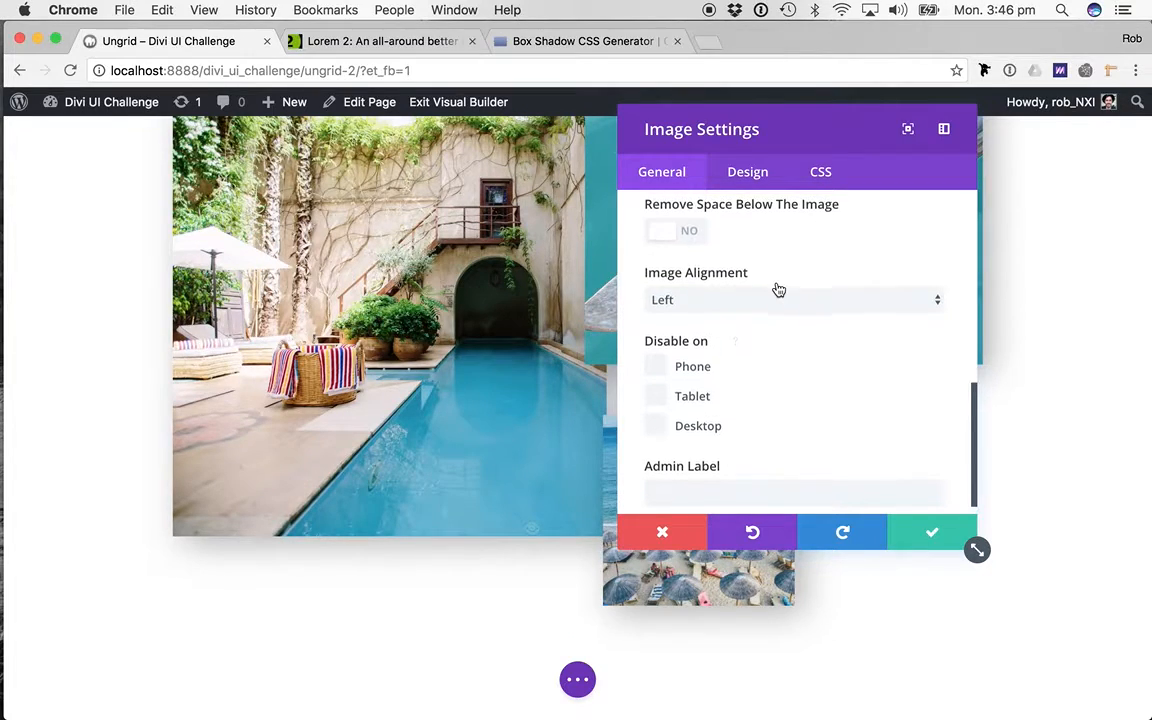
{"action": "left_click", "coordinate": [747, 172]}
{"action": "scroll", "coordinate": [797, 386], "scroll_direction": "down", "scroll_amount": 3}
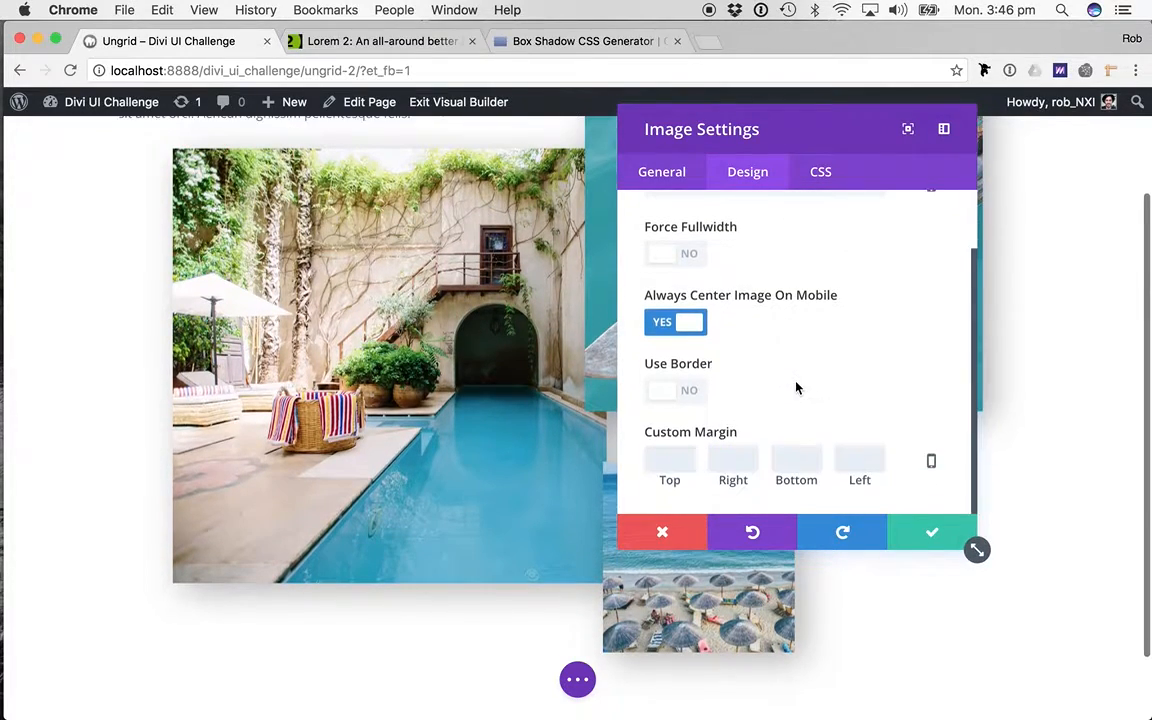
{"action": "left_click", "coordinate": [846, 458]}
{"action": "type", "text": "-60"}
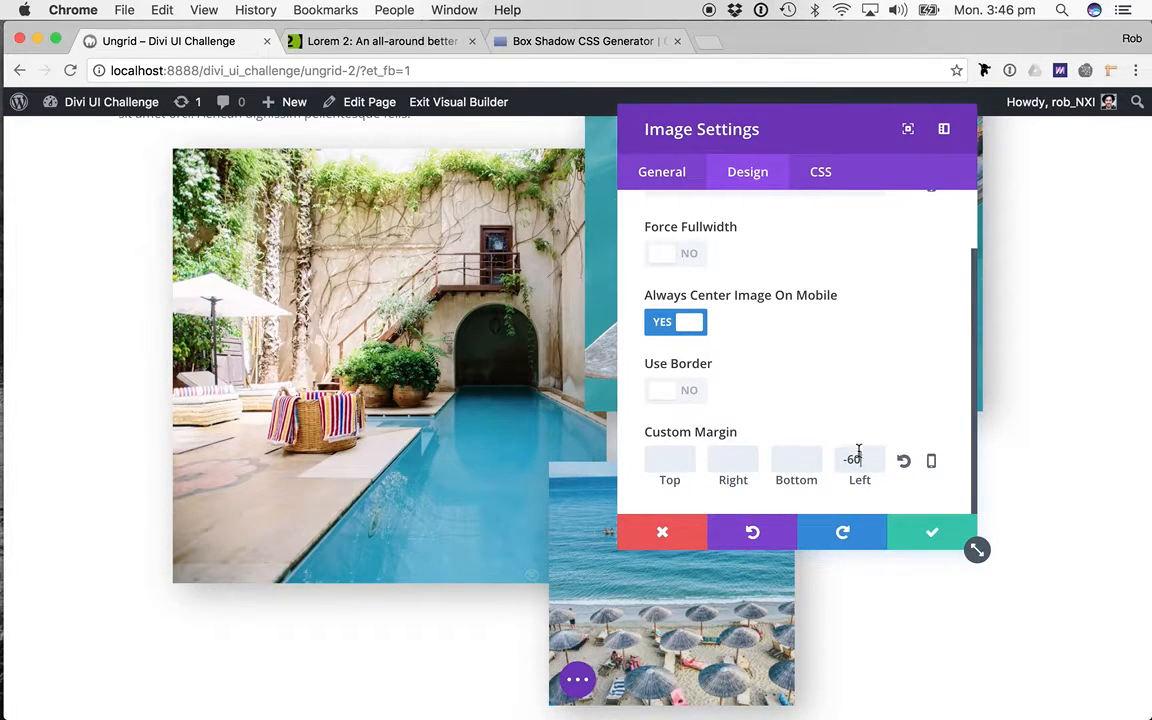
{"action": "key", "text": "BackSpace"}
{"action": "key", "text": "BackSpace"}
{"action": "type", "text": "80"}
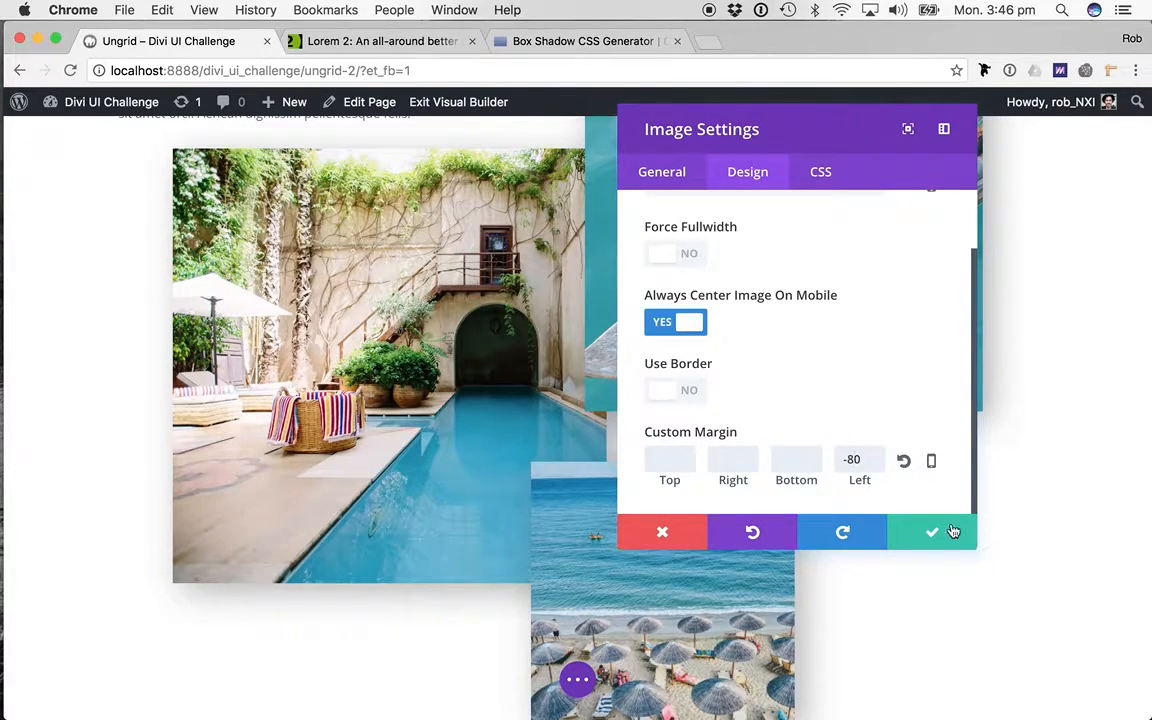
{"action": "left_click", "coordinate": [929, 535]}
- Set the wooden boat image's animation to Left To Right and save the module
{"action": "scroll", "coordinate": [884, 450], "scroll_direction": "up", "scroll_amount": 3}
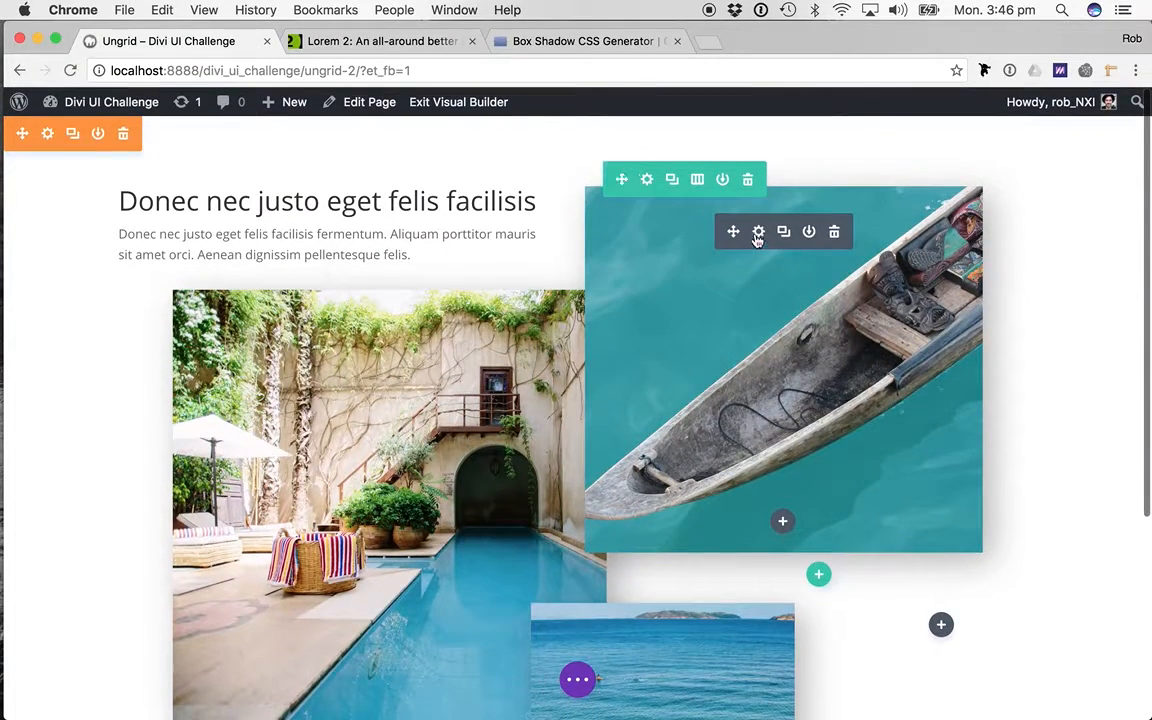
{"action": "left_click", "coordinate": [758, 233]}
{"action": "scroll", "coordinate": [702, 396], "scroll_direction": "down", "scroll_amount": 3}
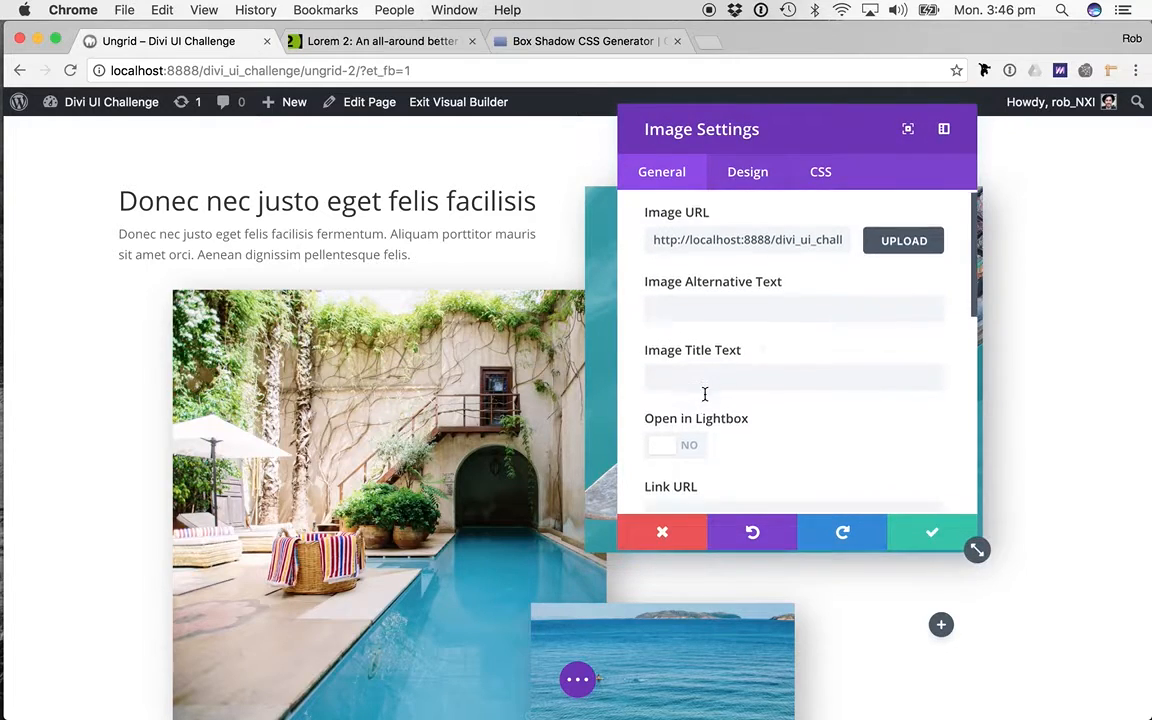
{"action": "scroll", "coordinate": [637, 428], "scroll_direction": "down", "scroll_amount": 3}
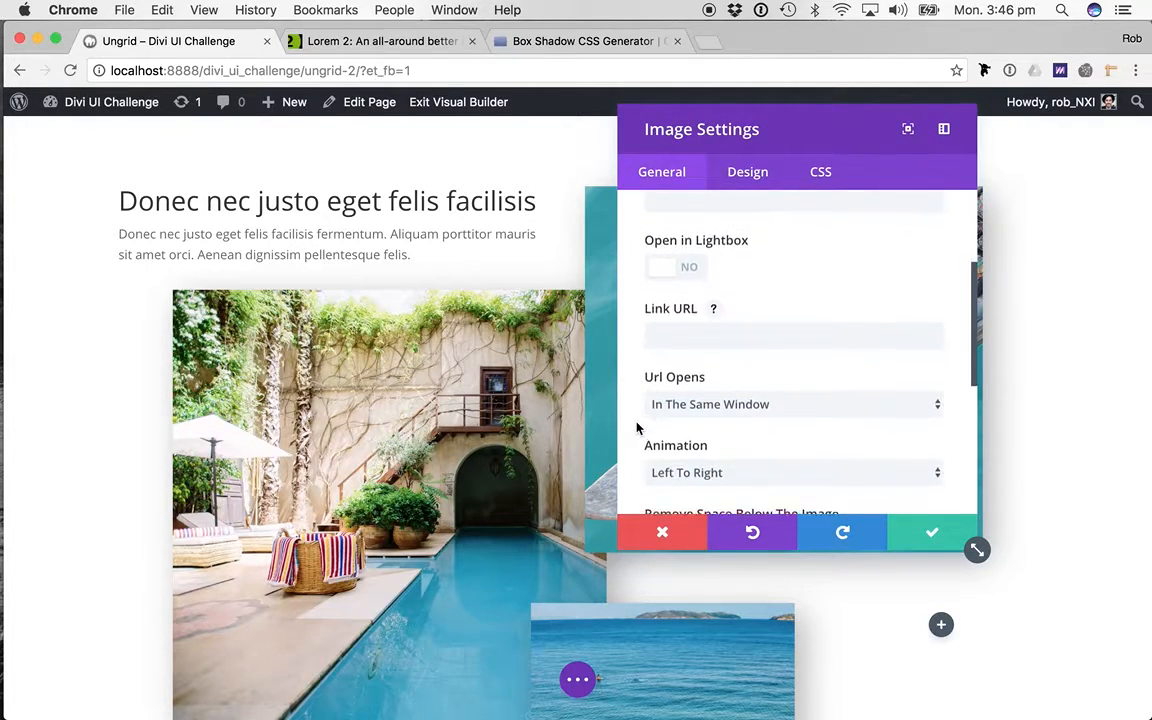
{"action": "left_click", "coordinate": [697, 400]}
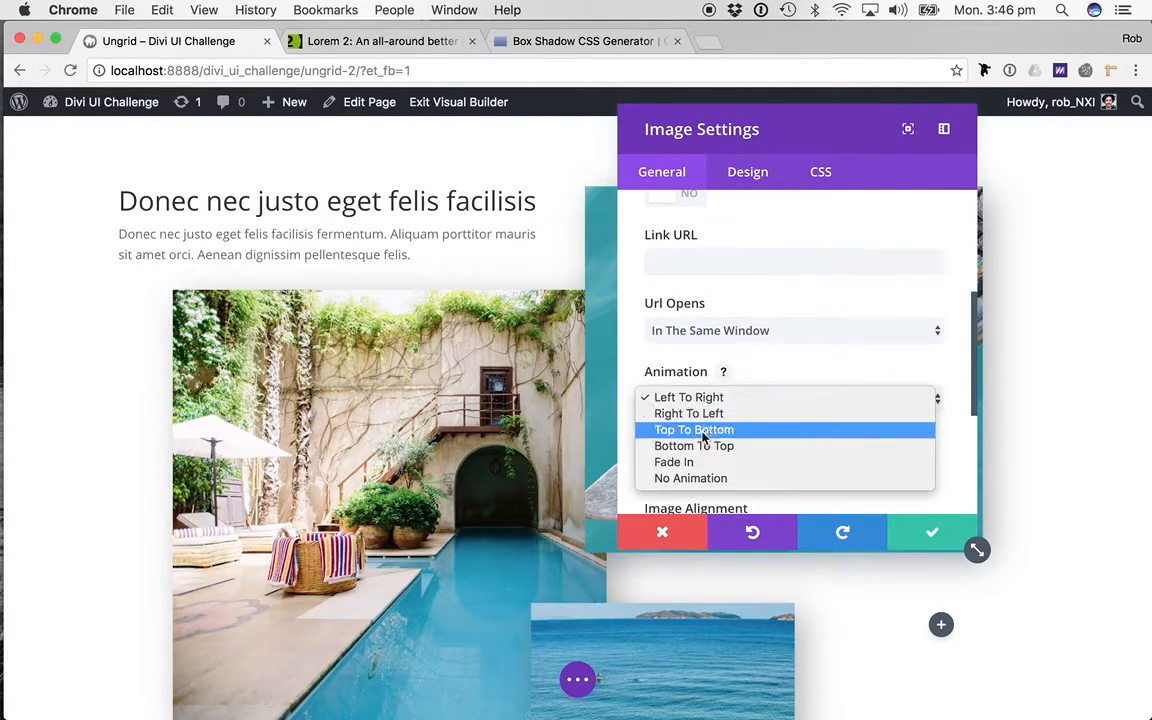
{"action": "left_click", "coordinate": [690, 397]}
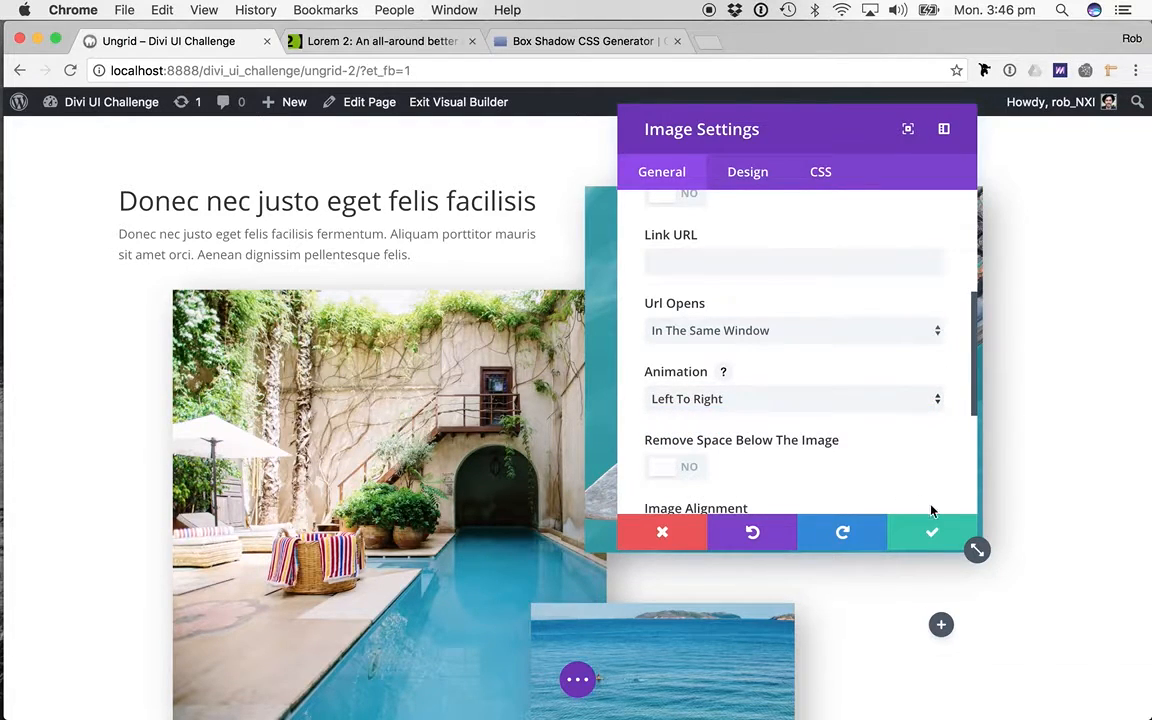
{"action": "left_click", "coordinate": [934, 532]}
- Set the beach umbrellas image's animation to Bottom To Top and save the module
{"action": "scroll", "coordinate": [640, 500], "scroll_direction": "down", "scroll_amount": 2}
{"action": "left_click", "coordinate": [634, 510]}
{"action": "scroll", "coordinate": [887, 302], "scroll_direction": "down", "scroll_amount": 2}
{"action": "scroll", "coordinate": [887, 301], "scroll_direction": "down", "scroll_amount": 3}
{"action": "left_click", "coordinate": [830, 412]}
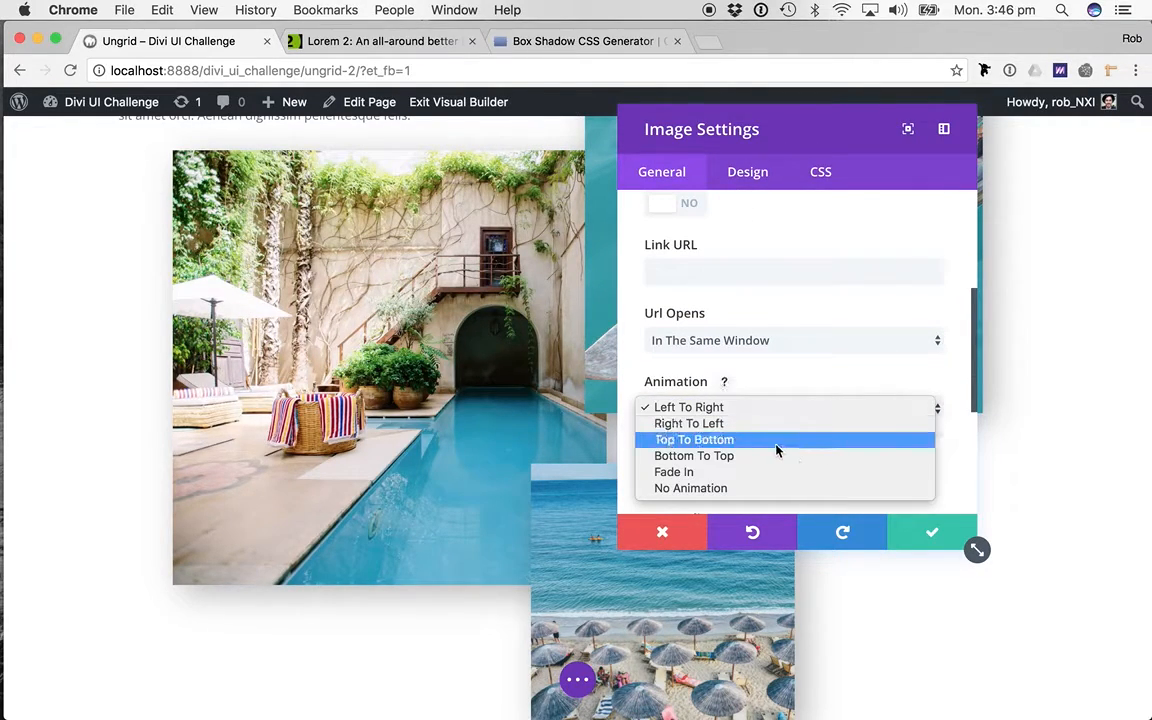
{"action": "left_click", "coordinate": [813, 455]}
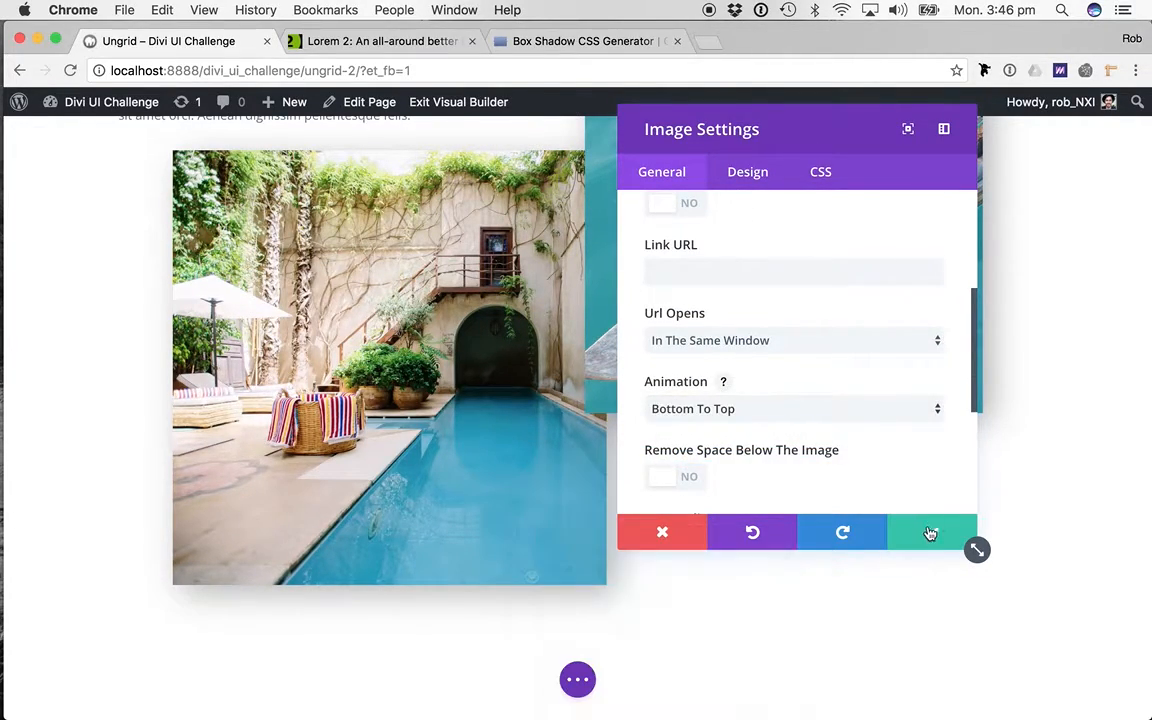
{"action": "left_click", "coordinate": [926, 532]}
- Reload the finished reference Ungrid page and compare its image overlaps and animations with the layout being built
{"action": "scroll", "coordinate": [770, 465], "scroll_direction": "up", "scroll_amount": 1}
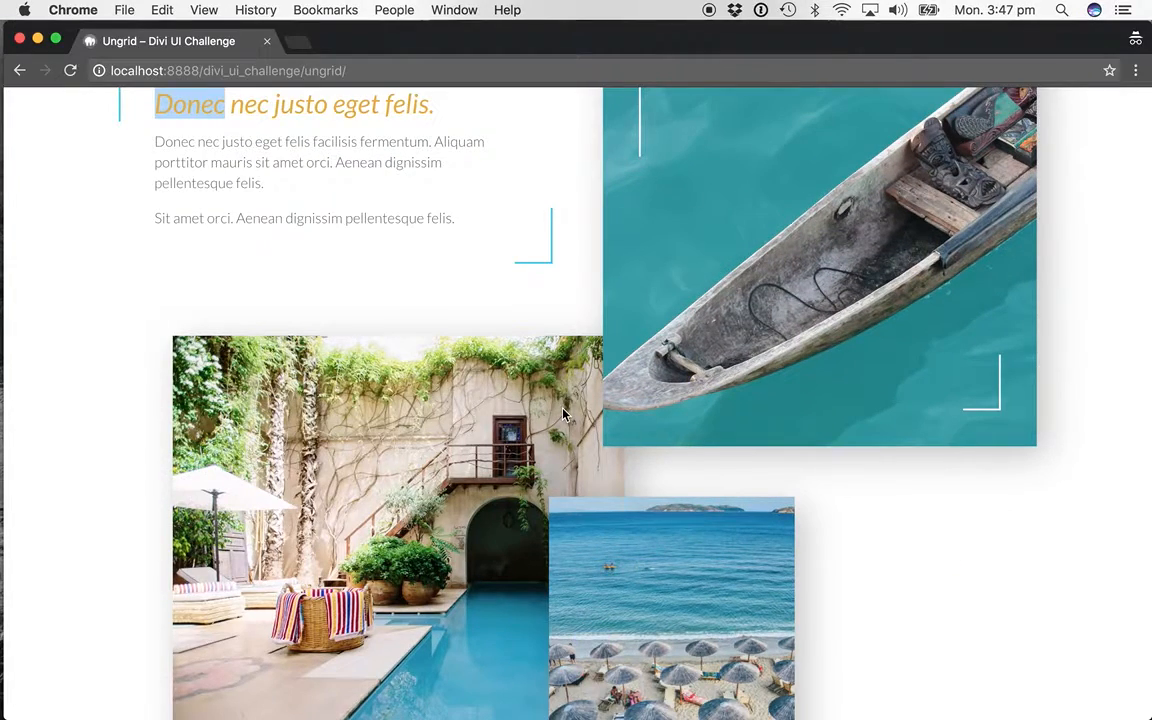
{"action": "scroll", "coordinate": [563, 414], "scroll_direction": "down", "scroll_amount": 2}
{"action": "key", "text": "super+r"}
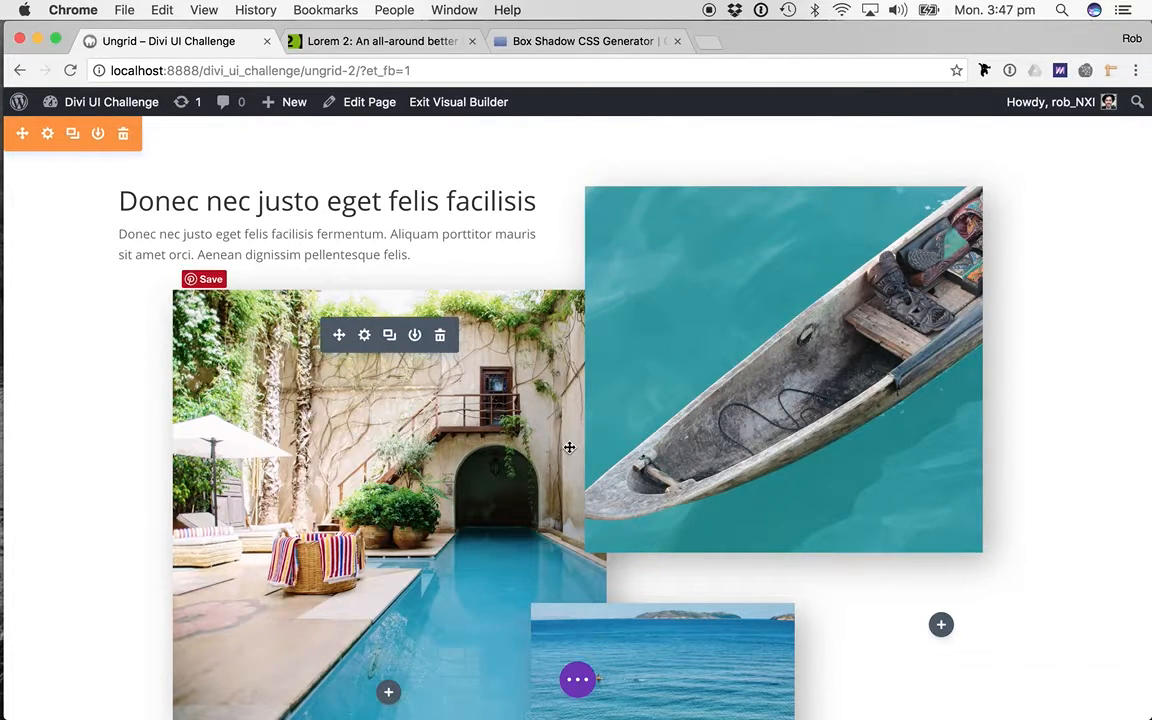
{"action": "scroll", "coordinate": [569, 447], "scroll_direction": "down", "scroll_amount": 2}
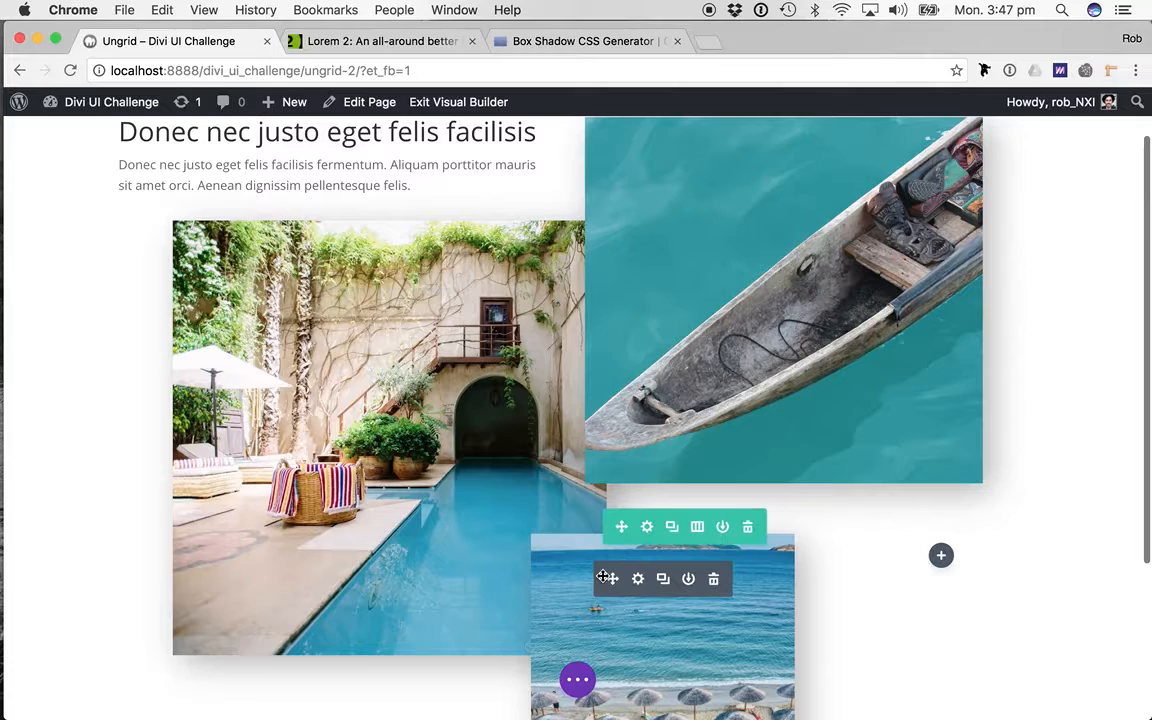
{"action": "scroll", "coordinate": [602, 576], "scroll_direction": "up", "scroll_amount": 1}
{"action": "scroll", "coordinate": [602, 576], "scroll_direction": "up", "scroll_amount": 1}
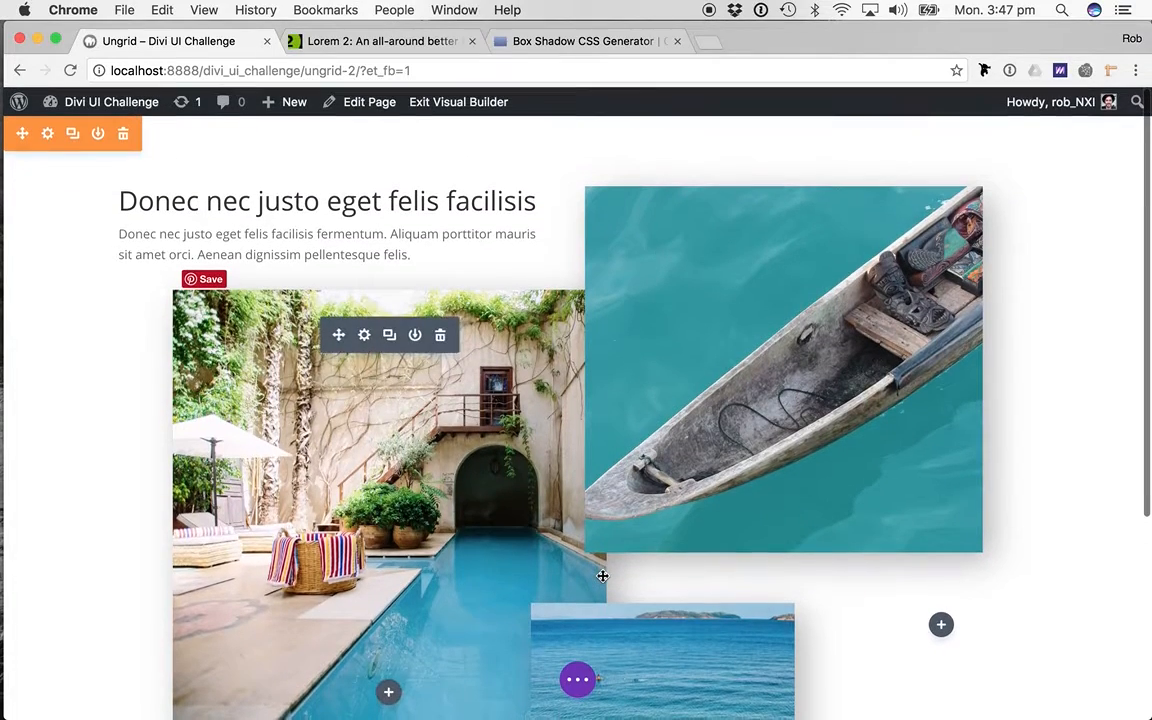
- Inspect the pool image's custom margin options for desktop, tablet and smartphone, and close the settings without saving
{"action": "left_click", "coordinate": [364, 336]}
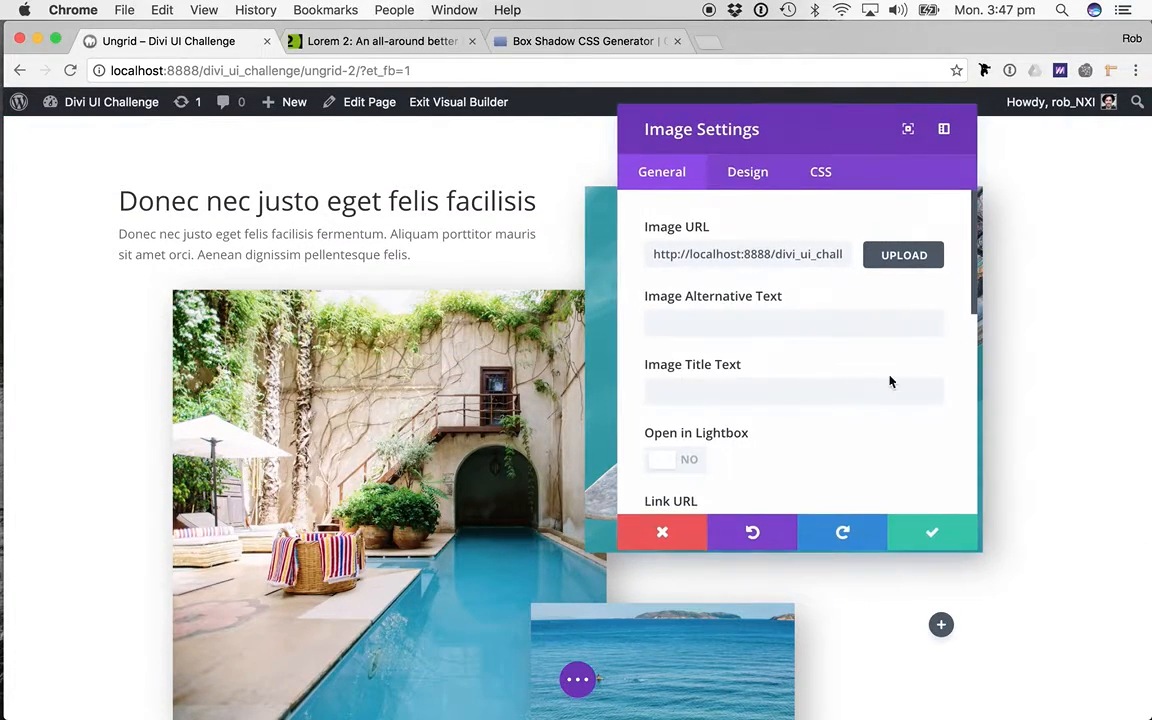
{"action": "left_click", "coordinate": [748, 173]}
{"action": "scroll", "coordinate": [756, 304], "scroll_direction": "down", "scroll_amount": 2}
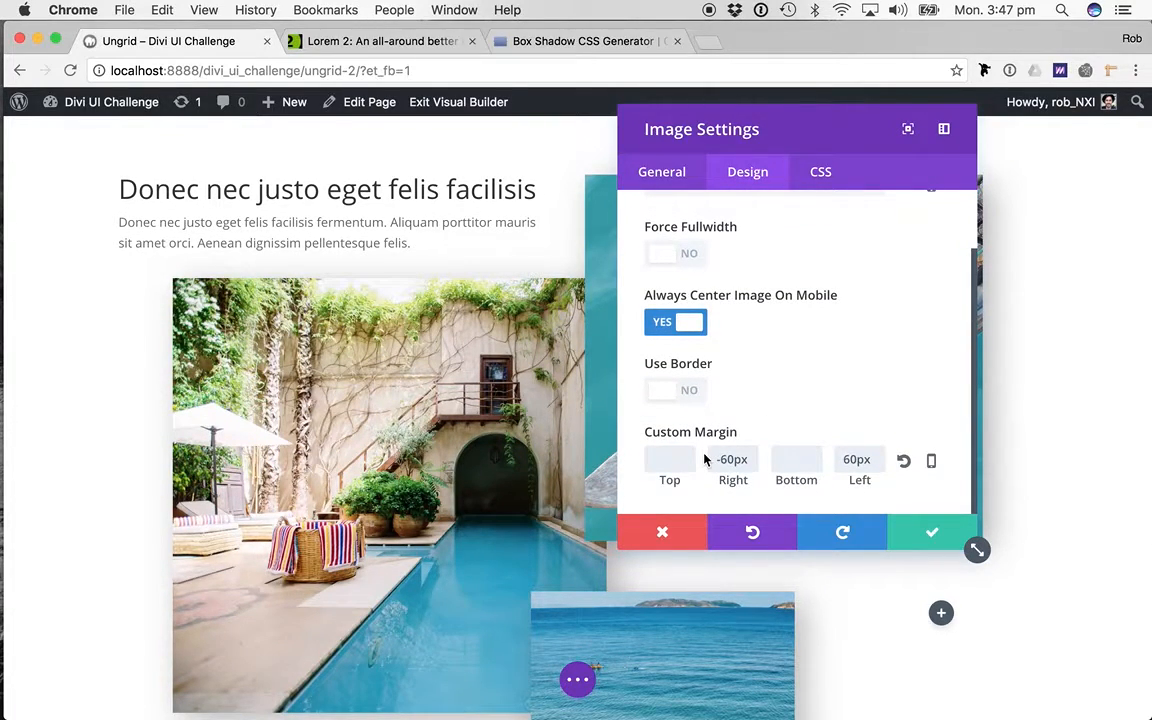
{"action": "left_click", "coordinate": [931, 461]}
{"action": "scroll", "coordinate": [660, 430], "scroll_direction": "down", "scroll_amount": 2}
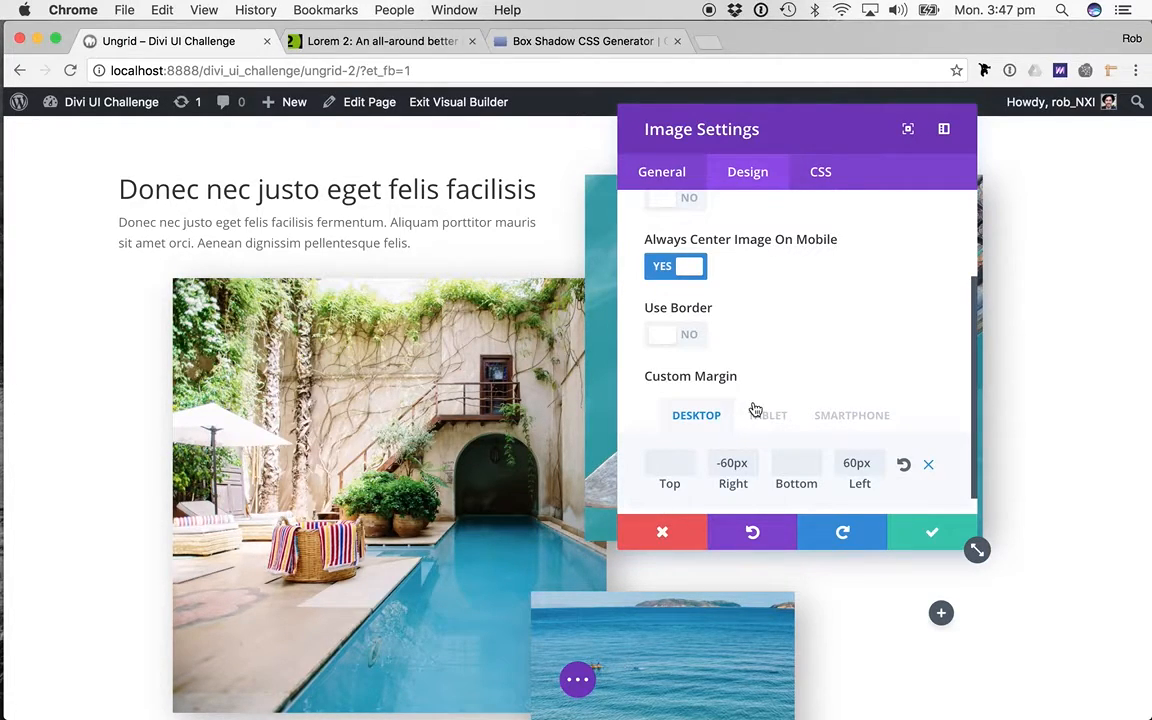
{"action": "scroll", "coordinate": [773, 417], "scroll_direction": "down", "scroll_amount": 1}
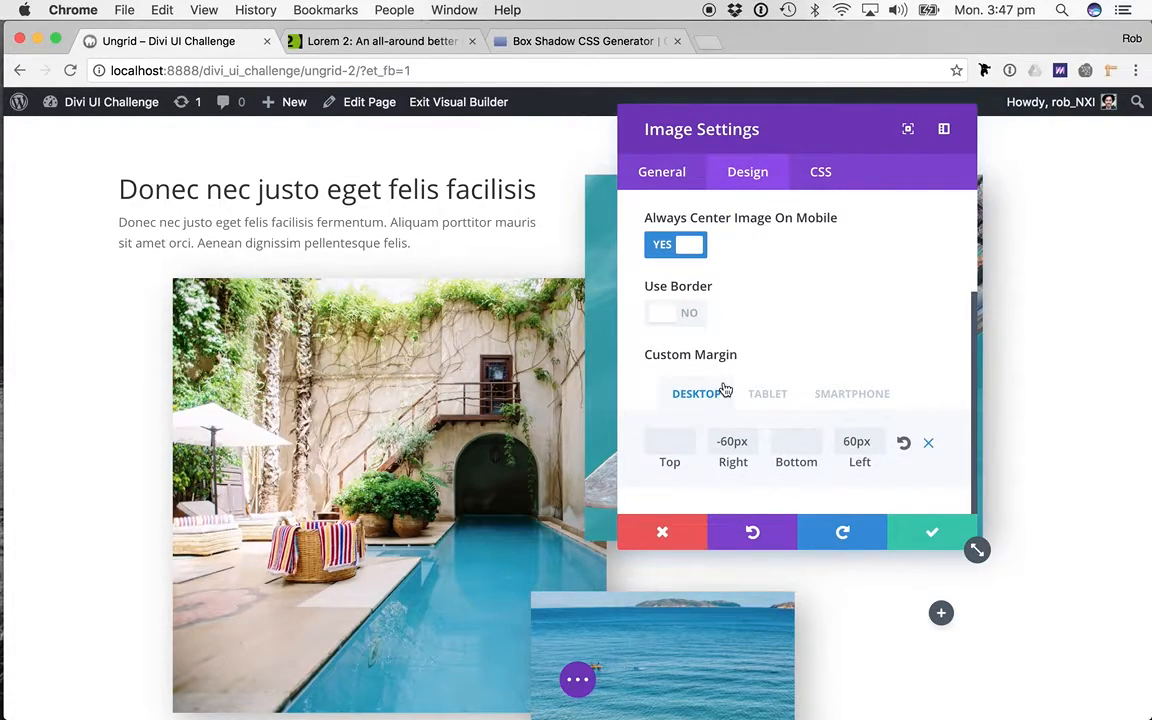
{"action": "left_click", "coordinate": [663, 534]}
{"action": "scroll", "coordinate": [537, 411], "scroll_direction": "down", "scroll_amount": 2}
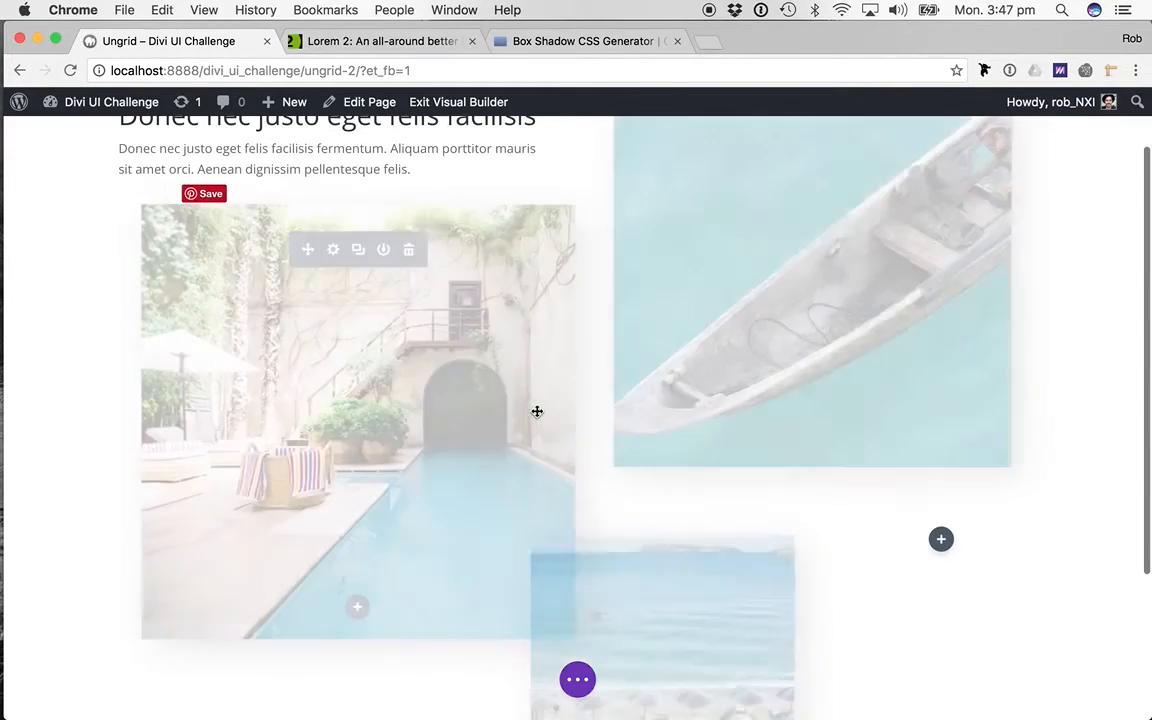
{"action": "scroll", "coordinate": [537, 411], "scroll_direction": "up", "scroll_amount": 2}
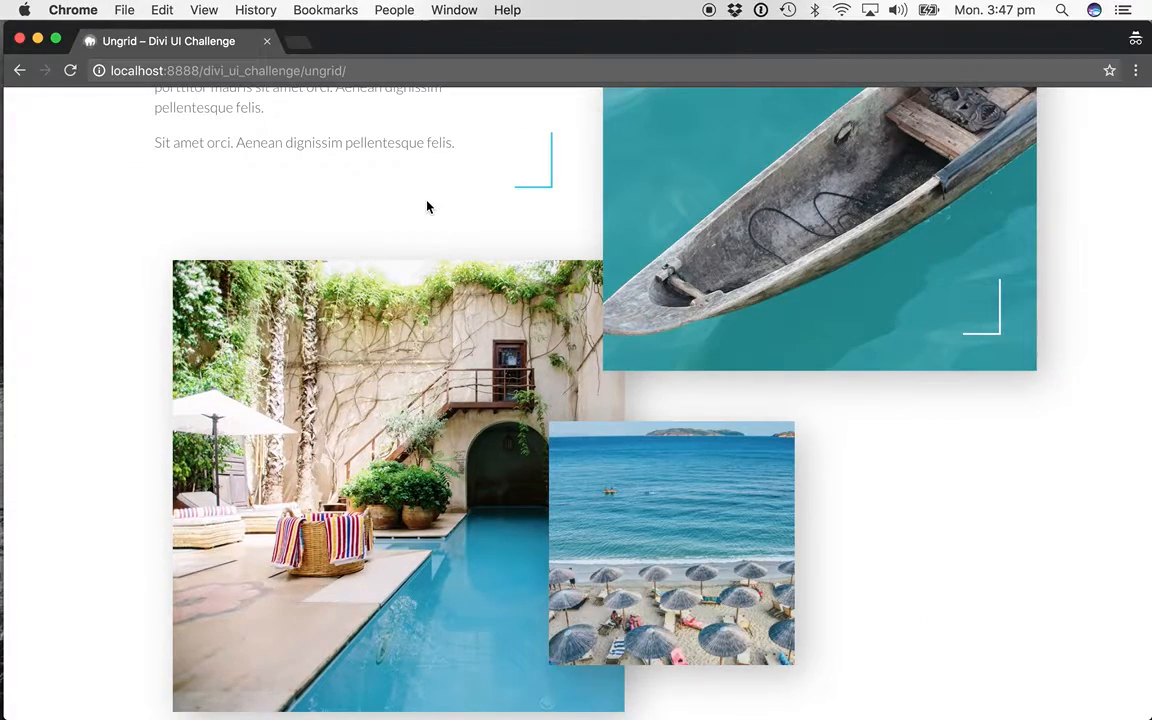
- Open the heading text module's settings and copy the yellow colour code EAAE2C from the TextEdit note
{"action": "scroll", "coordinate": [427, 204], "scroll_direction": "up", "scroll_amount": 3}
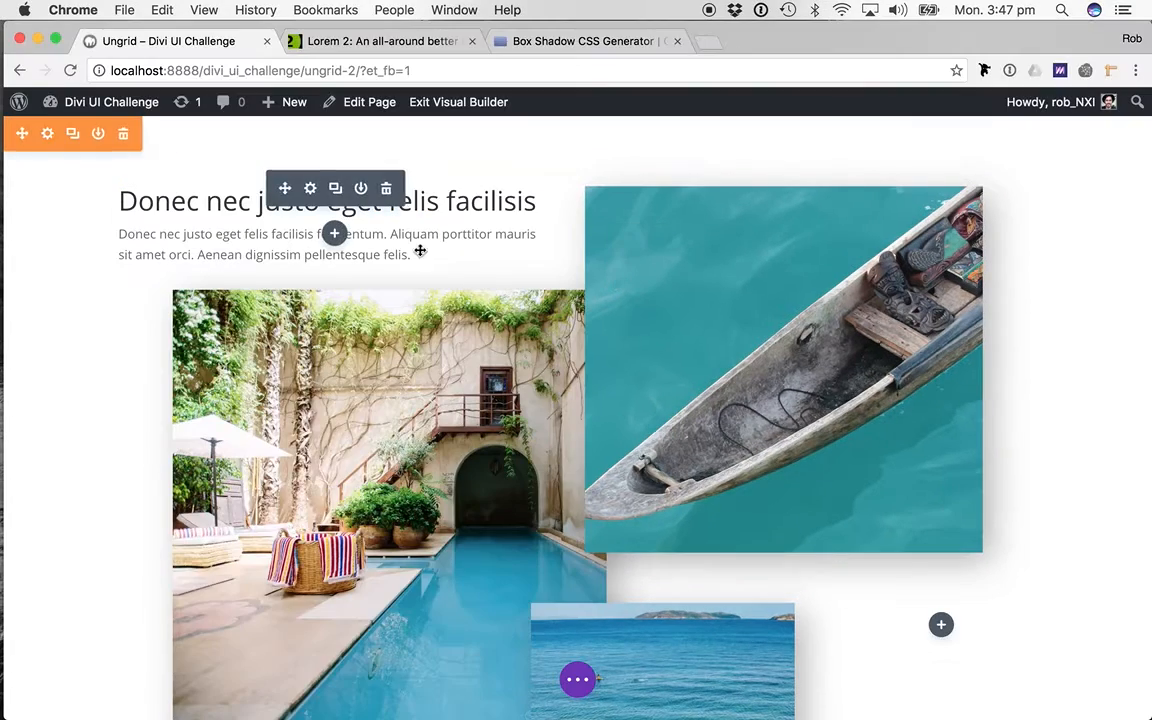
{"action": "left_click", "coordinate": [310, 188]}
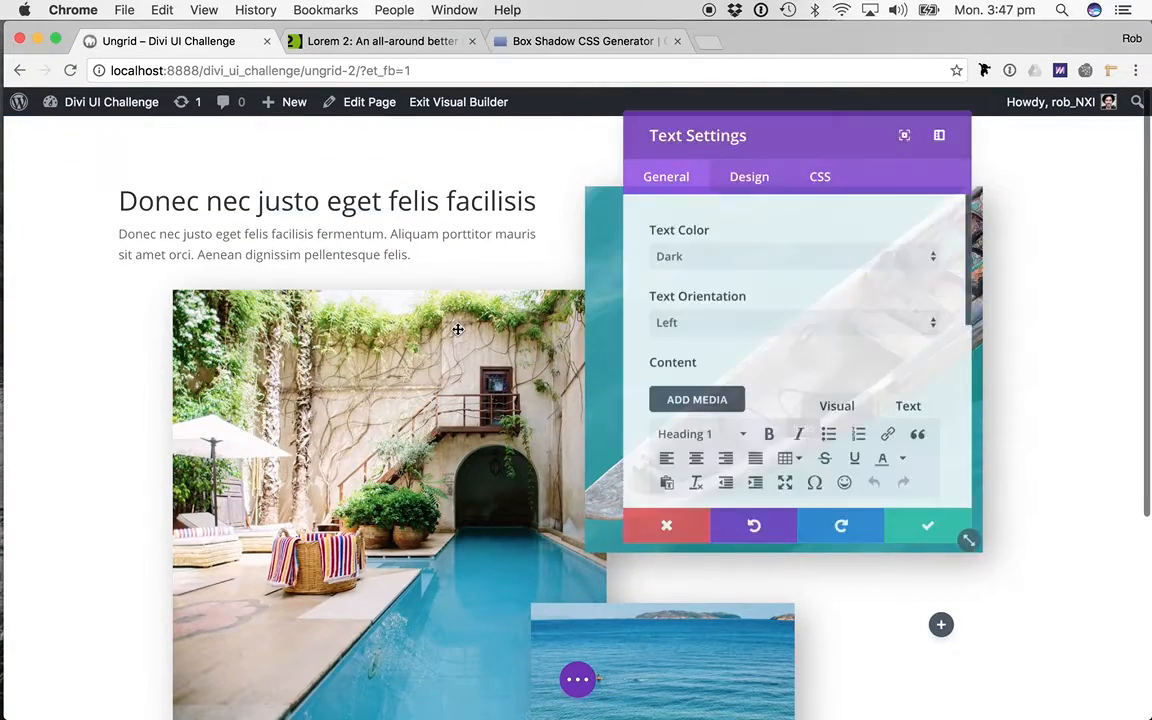
{"action": "key", "text": "super+Tab"}
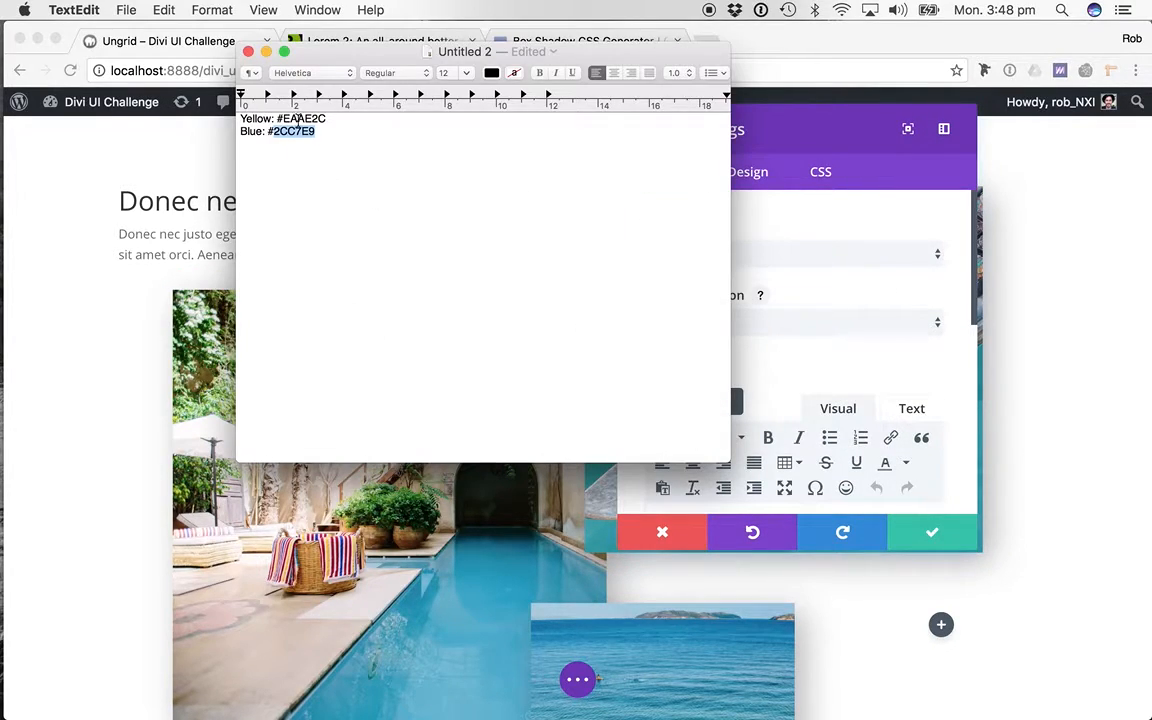
{"action": "double_click", "coordinate": [303, 118]}
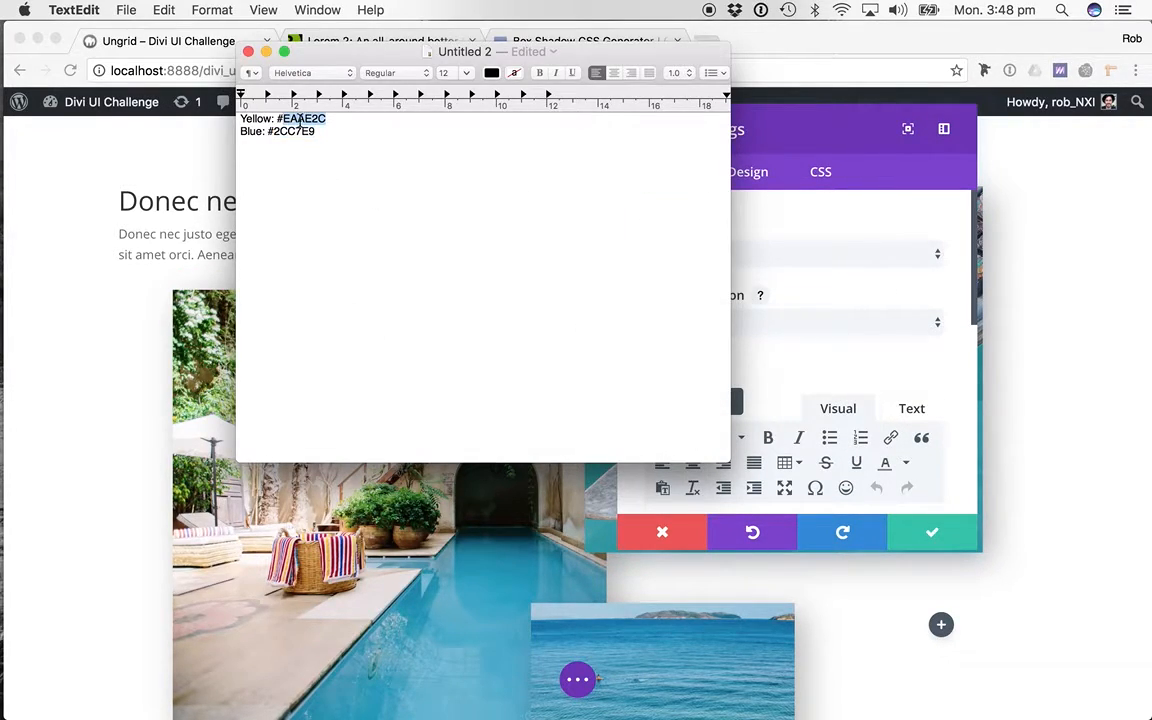
{"action": "left_click", "coordinate": [813, 146]}
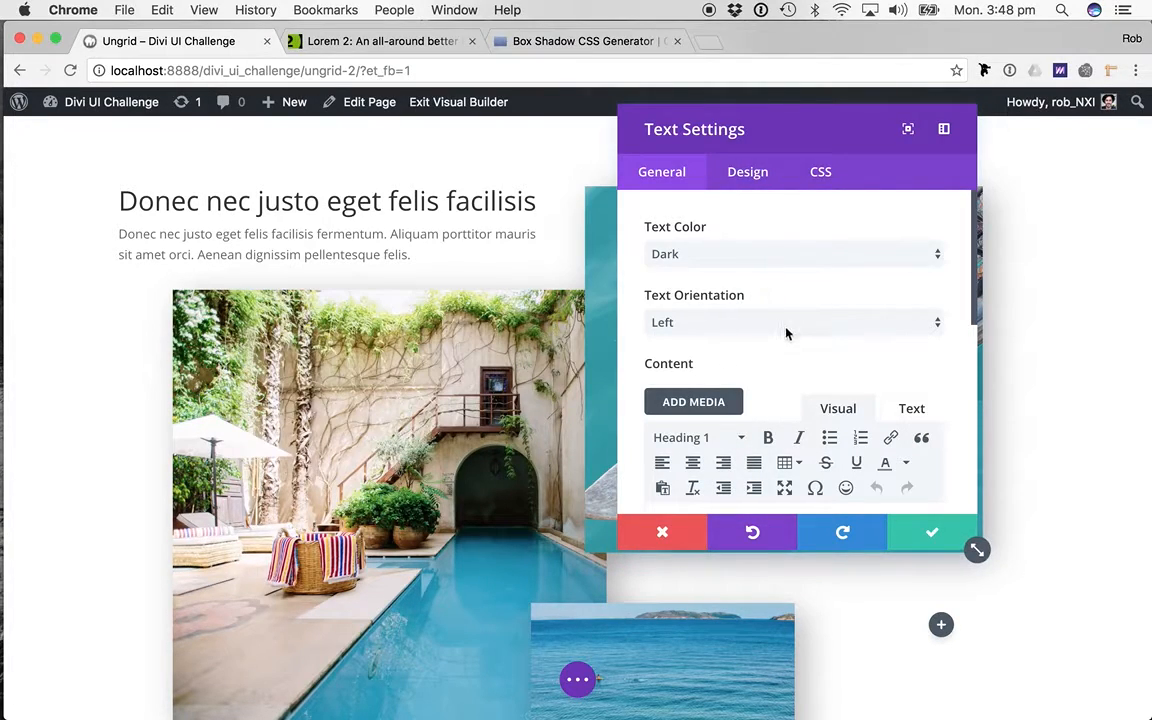
- Set the header text colour of the heading text module to #eaae2c
{"action": "left_click", "coordinate": [750, 172]}
{"action": "scroll", "coordinate": [722, 262], "scroll_direction": "down", "scroll_amount": 3}
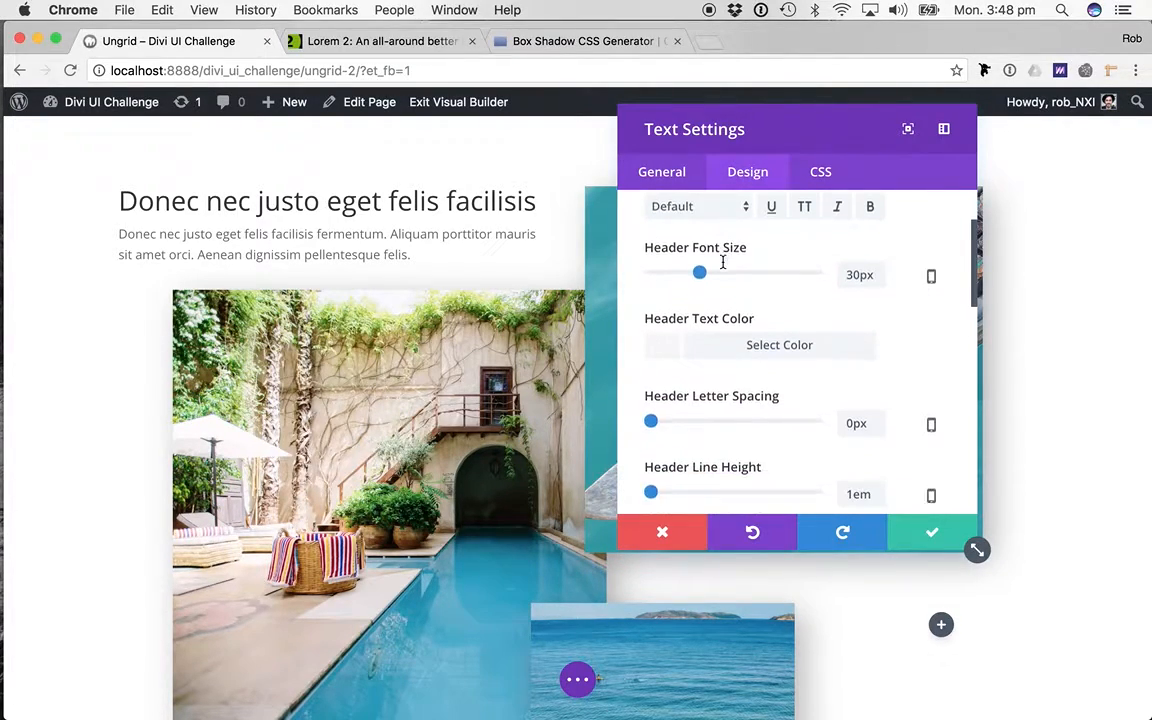
{"action": "left_click", "coordinate": [715, 304]}
{"action": "type", "text": "#eaae2c"}
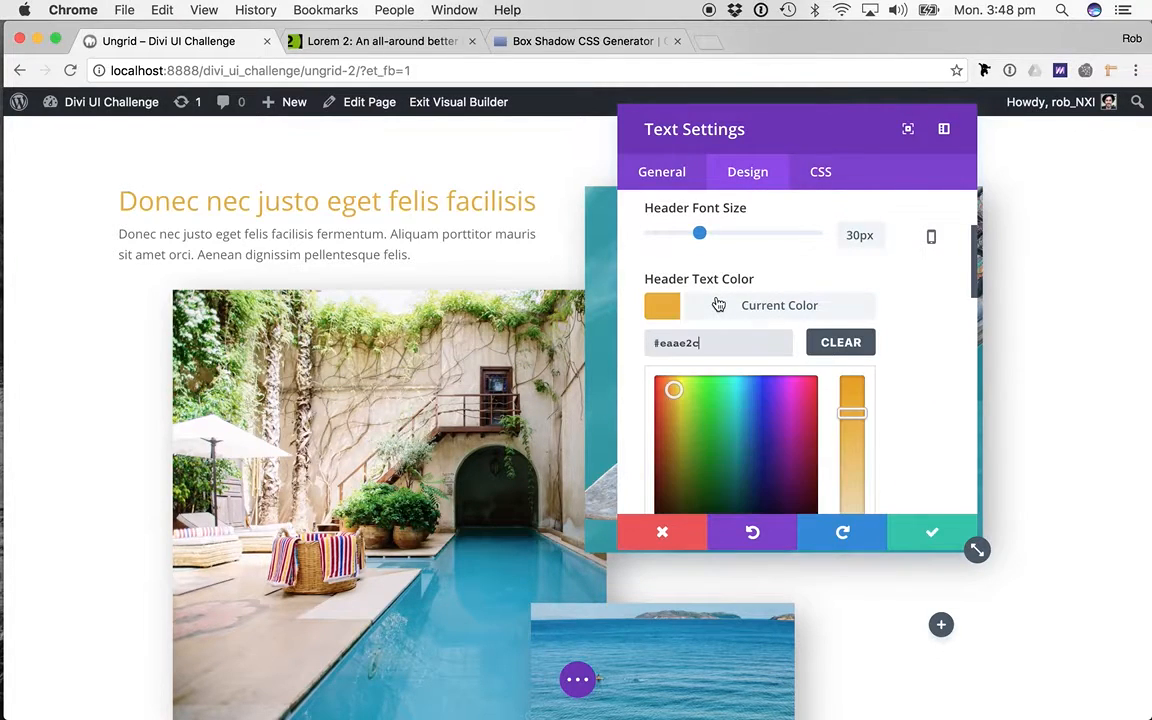
{"action": "scroll", "coordinate": [920, 337], "scroll_direction": "down", "scroll_amount": 3}
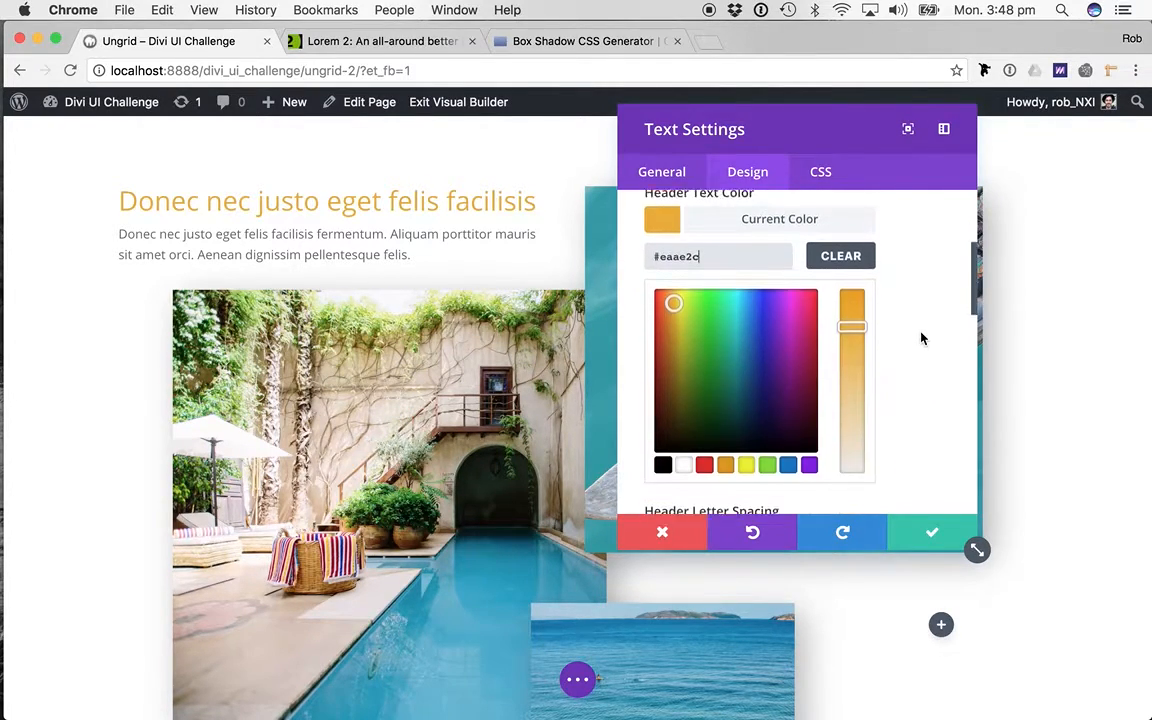
- Change the header font of the heading text module to Lato and make it italic
{"action": "scroll", "coordinate": [920, 336], "scroll_direction": "up", "scroll_amount": 5}
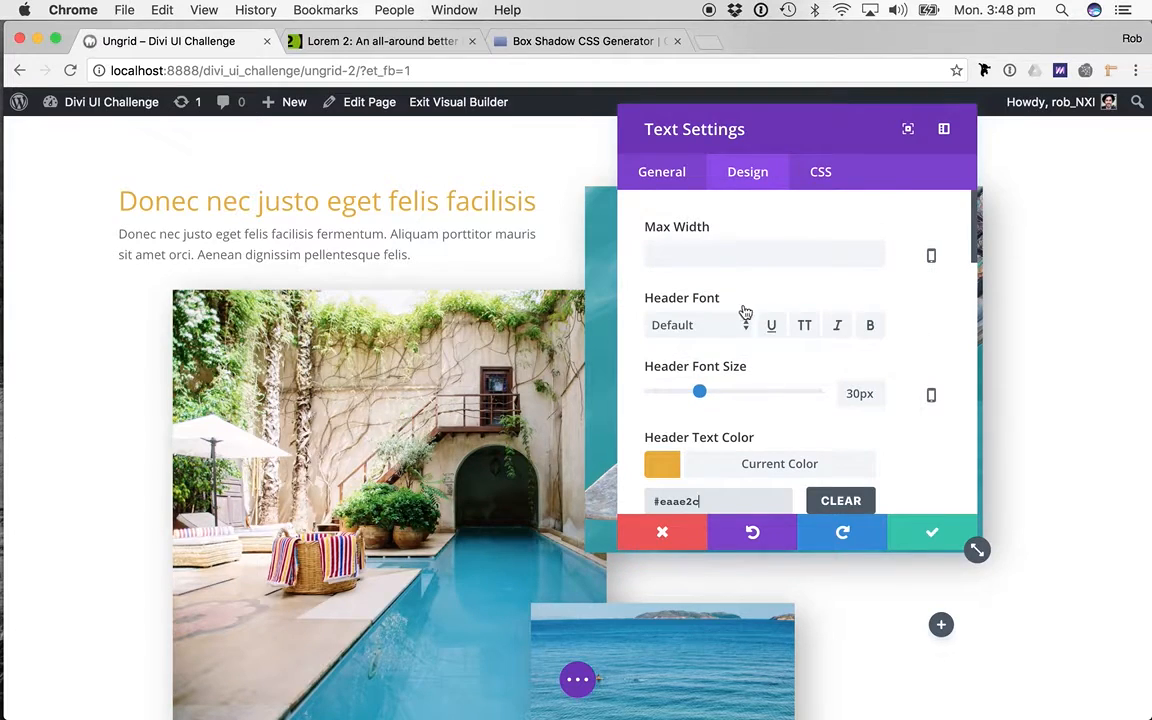
{"action": "left_click", "coordinate": [726, 323]}
{"action": "scroll", "coordinate": [726, 323], "scroll_direction": "down", "scroll_amount": 15}
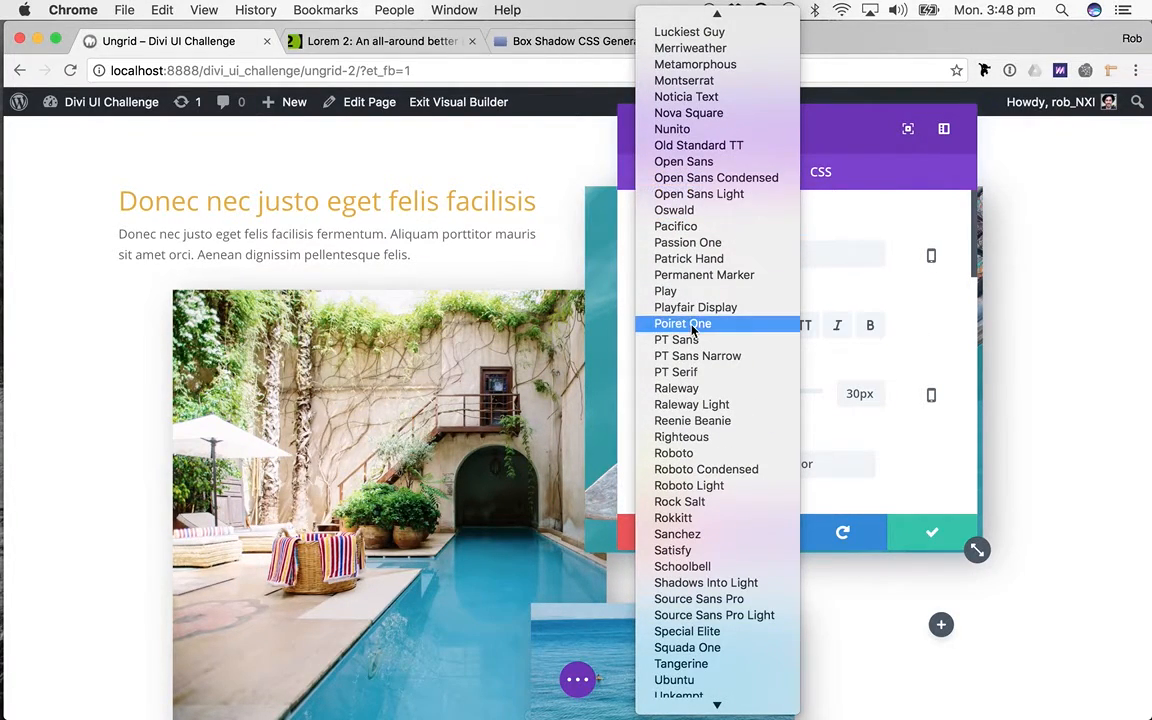
{"action": "scroll", "coordinate": [691, 327], "scroll_direction": "up", "scroll_amount": 4}
{"action": "scroll", "coordinate": [692, 327], "scroll_direction": "up", "scroll_amount": 3}
{"action": "left_click", "coordinate": [697, 213]}
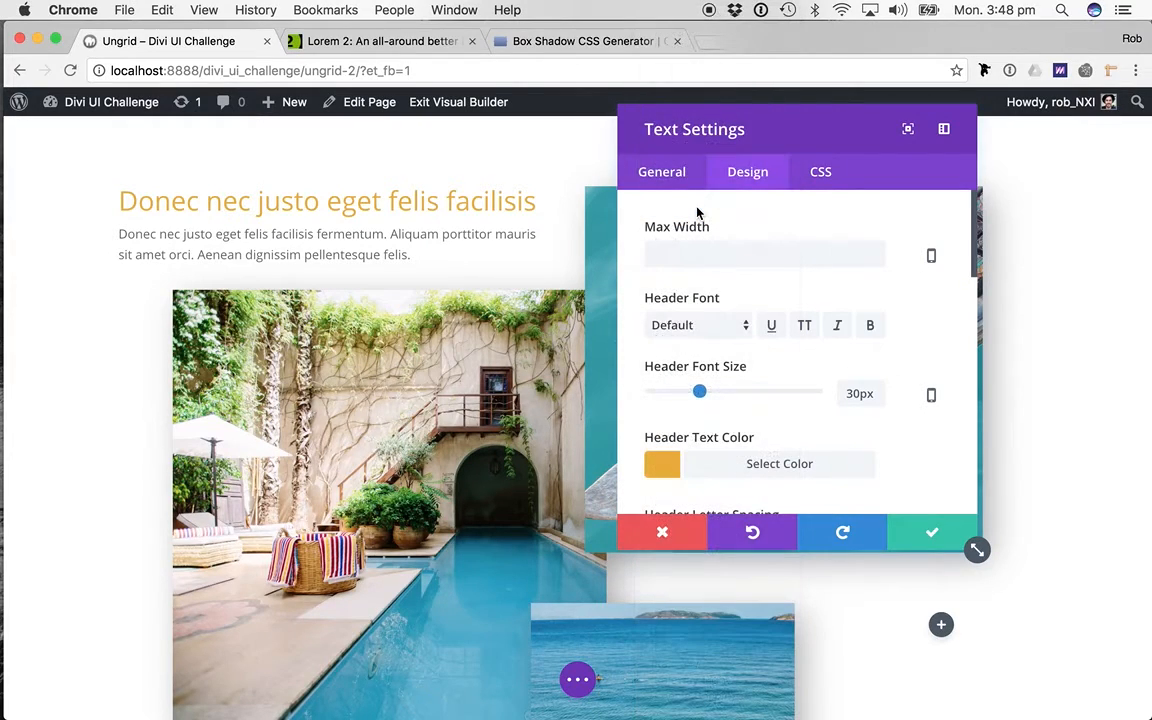
{"action": "left_click", "coordinate": [837, 327]}
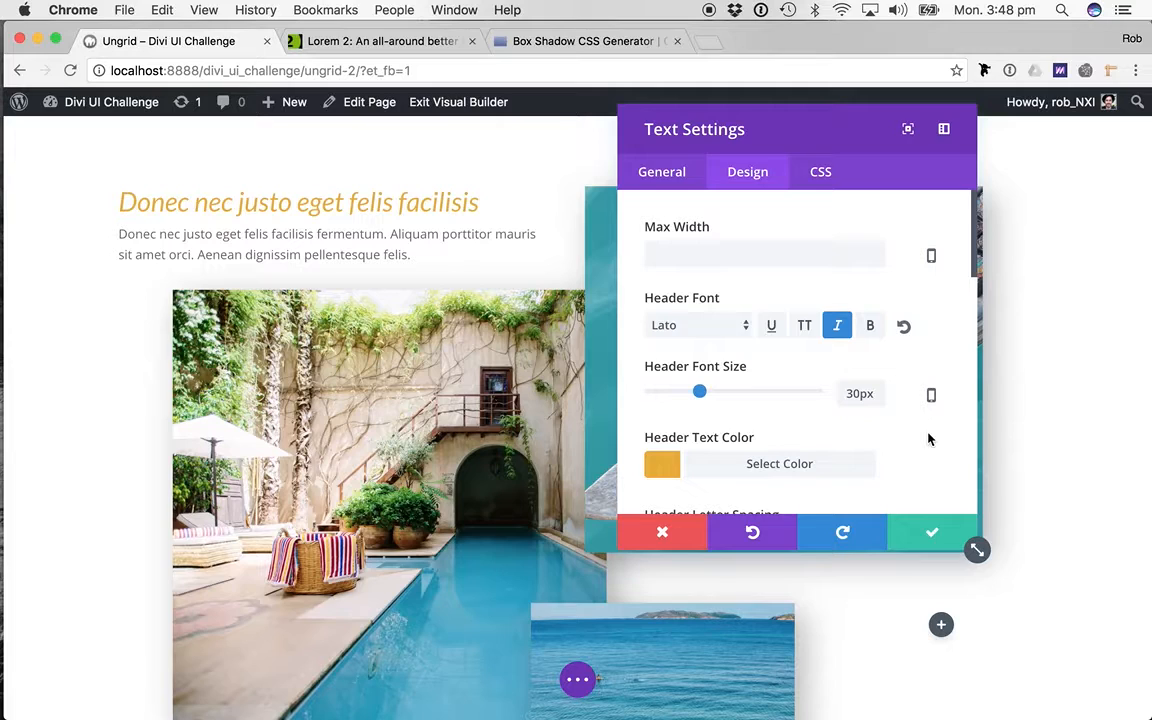
- Set the module's body text font size to 16px and save the text settings
{"action": "scroll", "coordinate": [914, 438], "scroll_direction": "down", "scroll_amount": 8}
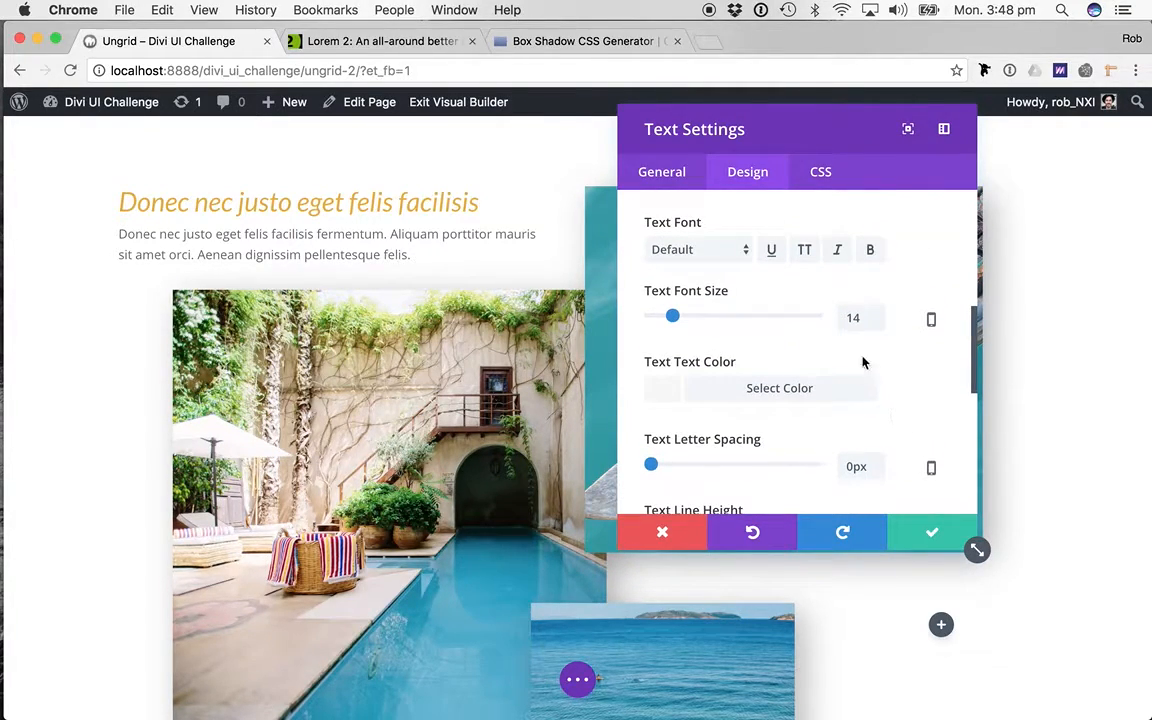
{"action": "double_click", "coordinate": [858, 316]}
{"action": "type", "text": "16"}
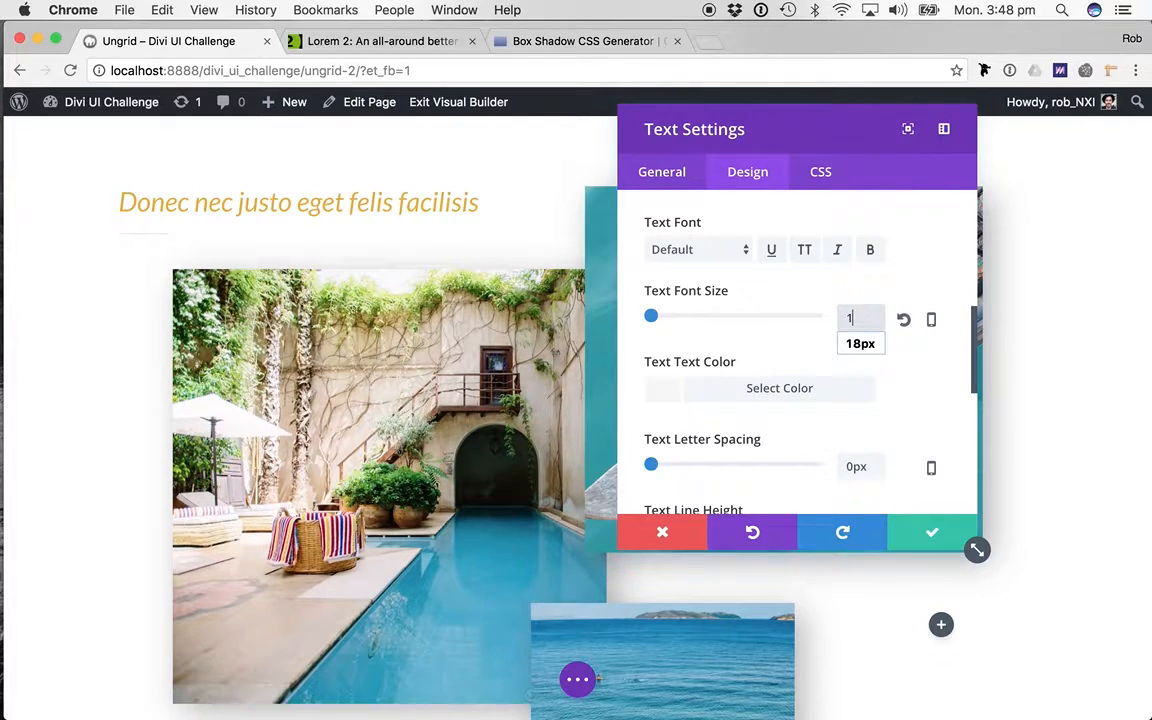
{"action": "type", "text": "px"}
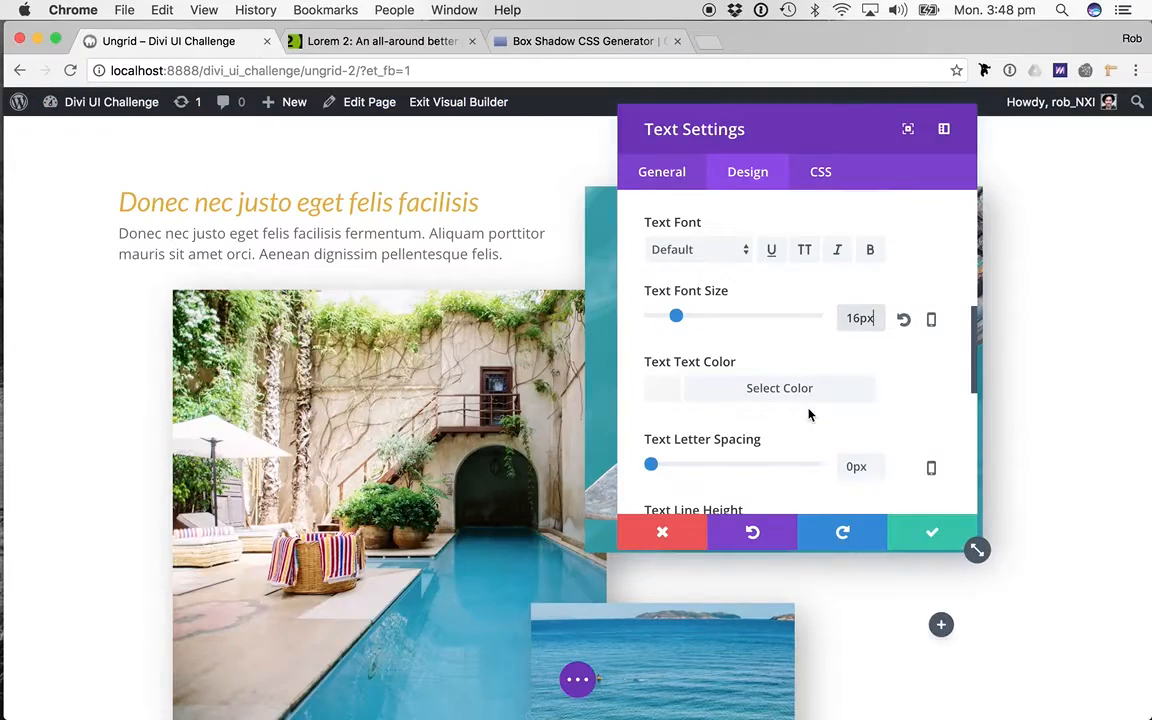
{"action": "left_click", "coordinate": [817, 180]}
{"action": "scroll", "coordinate": [774, 316], "scroll_direction": "down", "scroll_amount": 5}
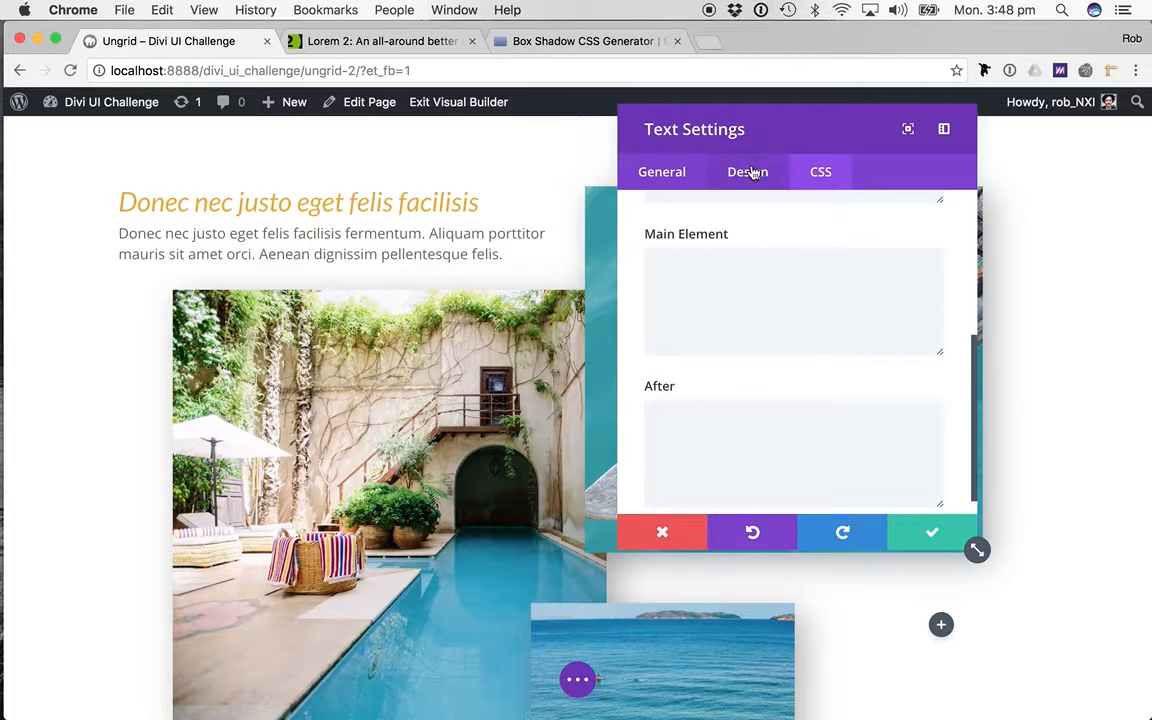
{"action": "left_click", "coordinate": [753, 173]}
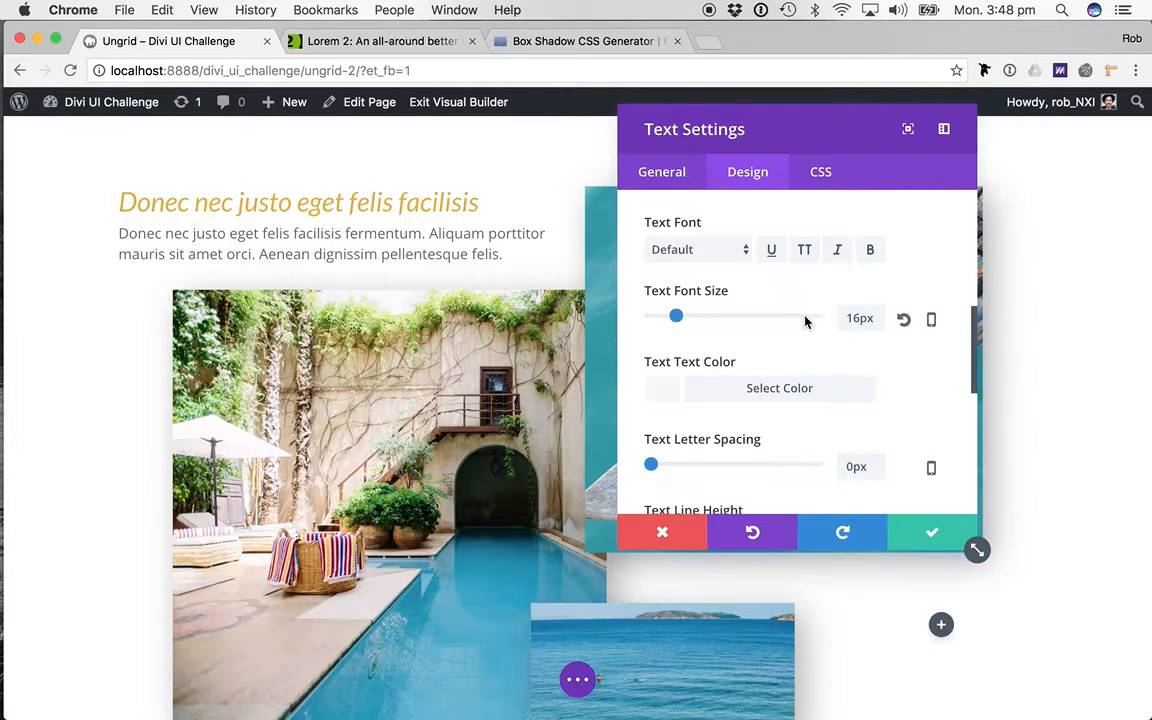
{"action": "left_click", "coordinate": [930, 535]}
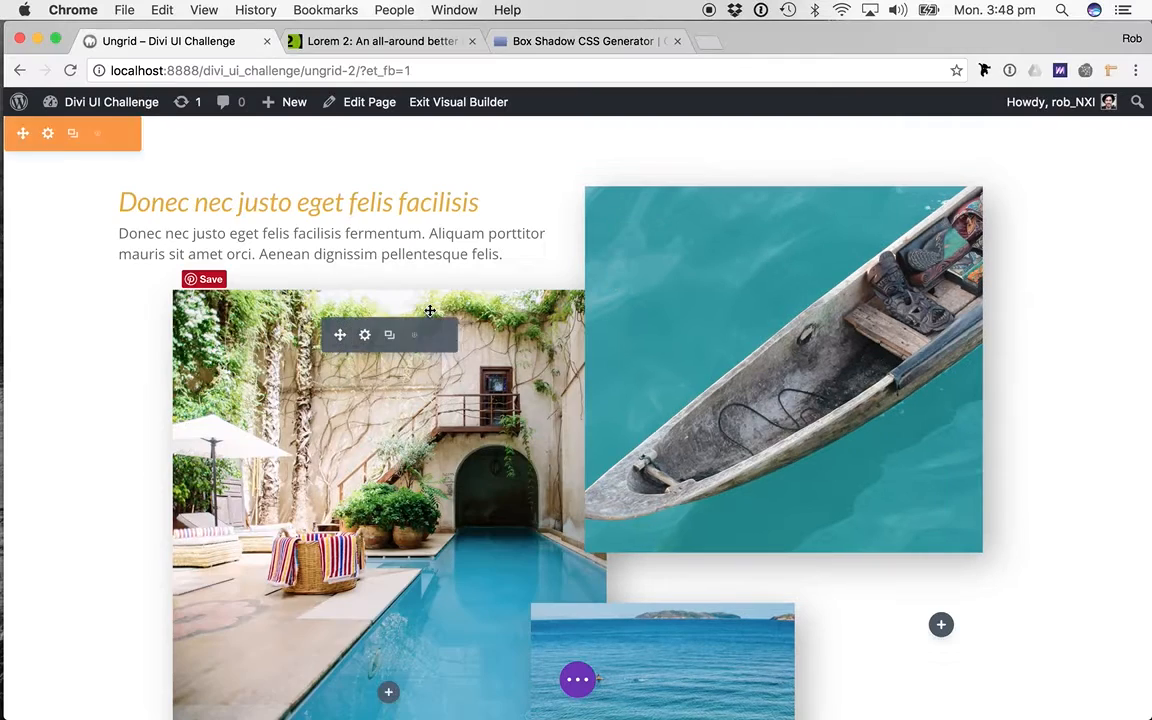
- Reopen the heading text module's settings and review the Before, Main Element and After custom CSS fields
{"action": "left_click", "coordinate": [311, 188]}
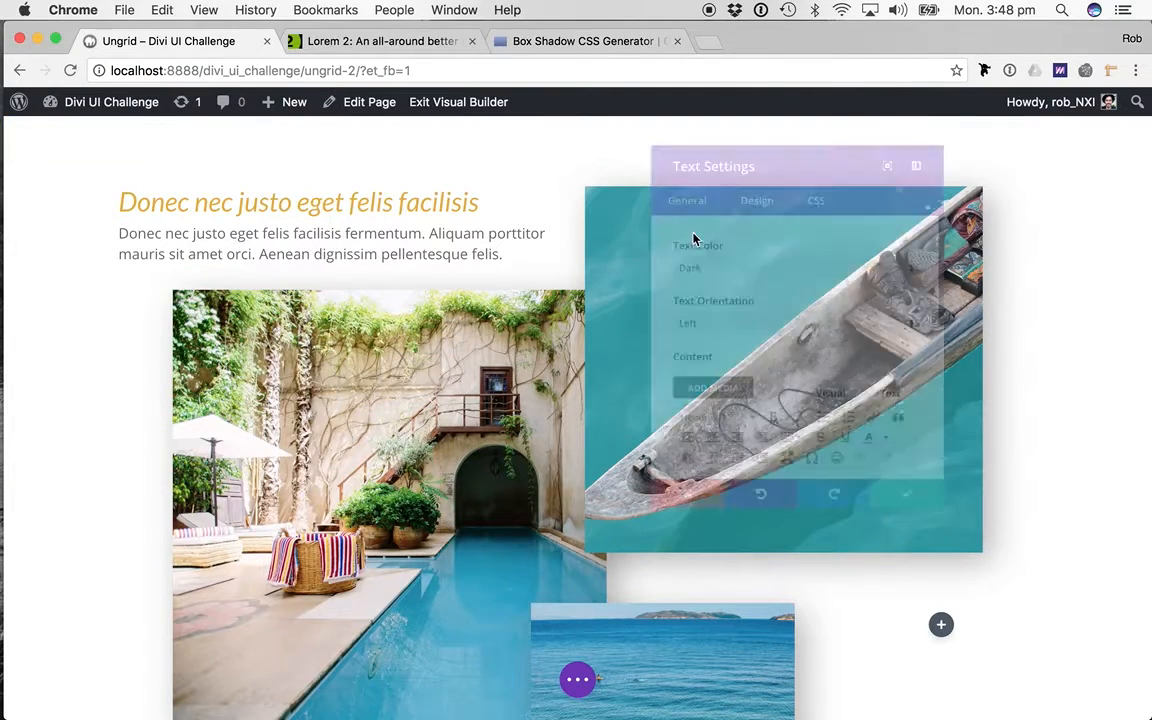
{"action": "left_click", "coordinate": [830, 176]}
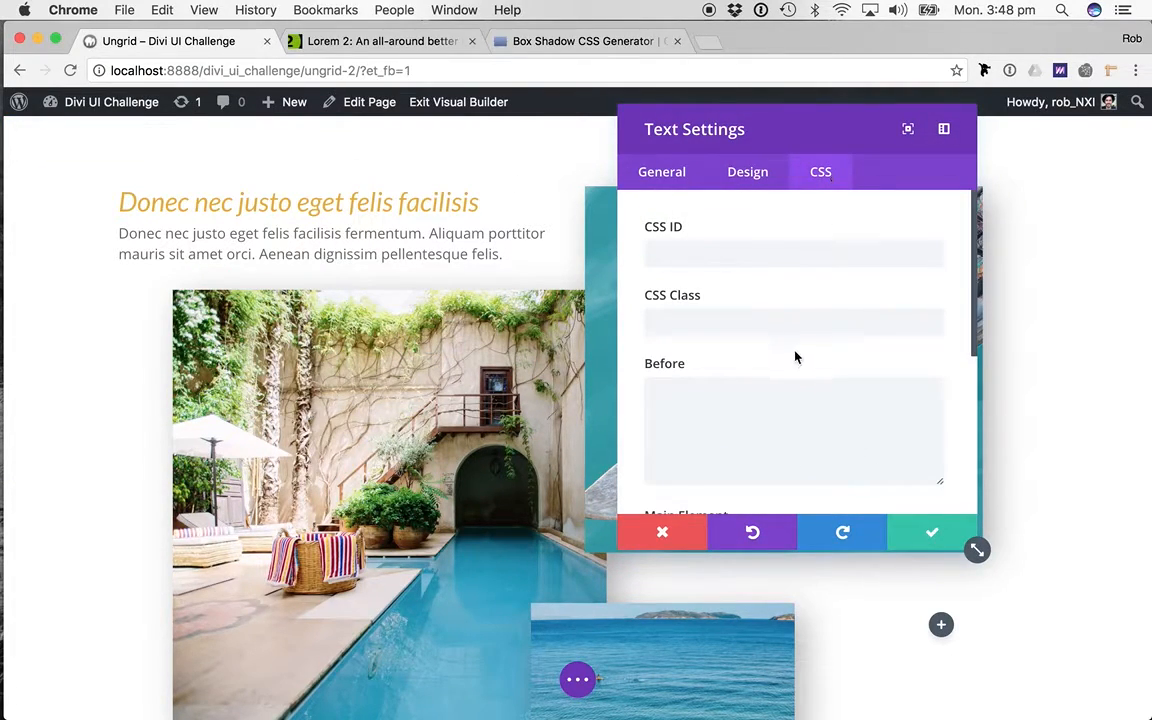
{"action": "left_click", "coordinate": [756, 405]}
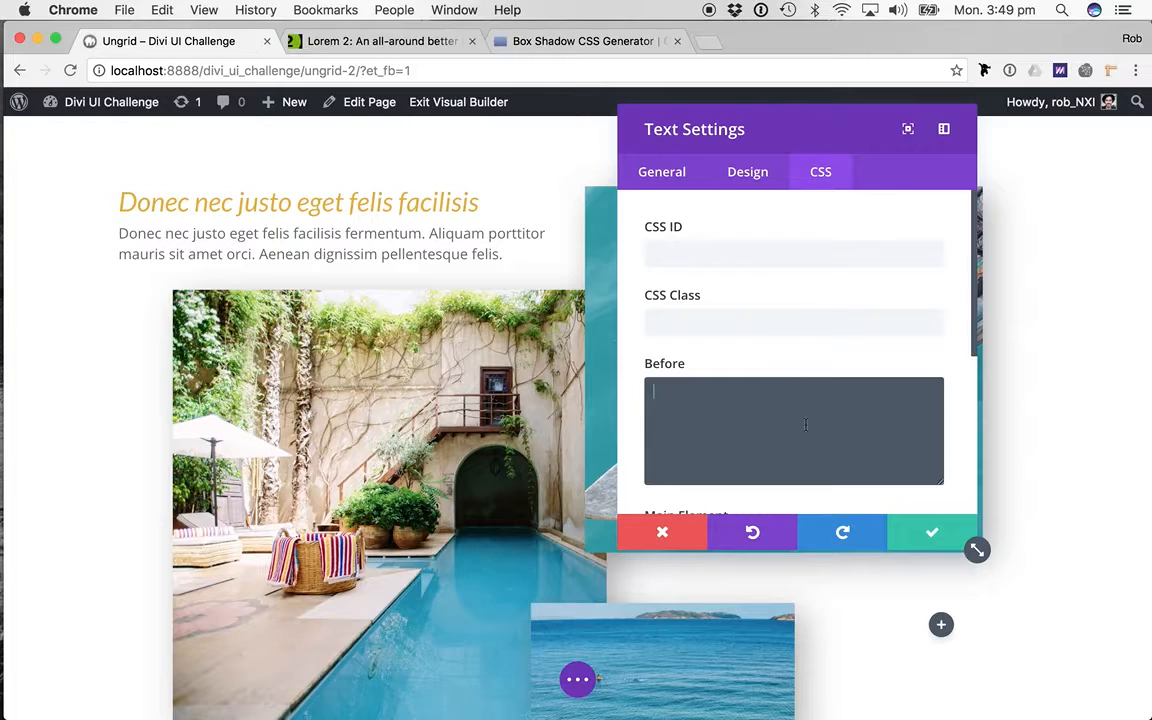
{"action": "scroll", "coordinate": [818, 420], "scroll_direction": "down", "scroll_amount": 5}
{"action": "left_click", "coordinate": [737, 404]}
{"action": "scroll", "coordinate": [737, 404], "scroll_direction": "up", "scroll_amount": 3}
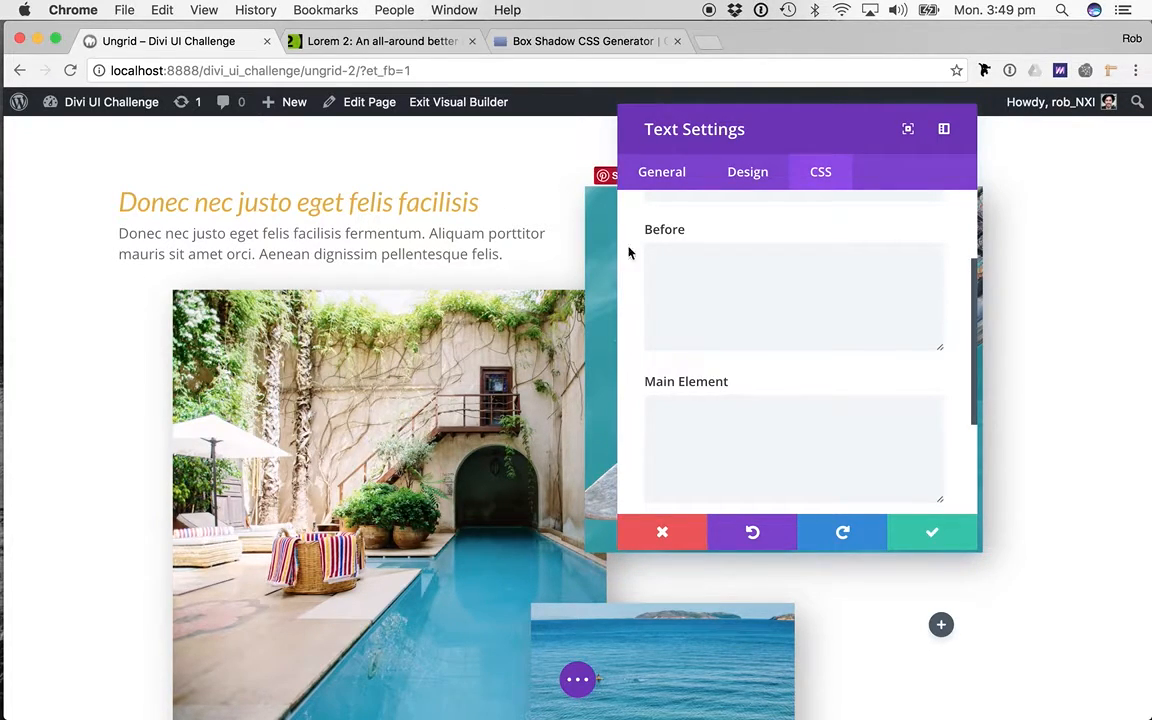
{"action": "scroll", "coordinate": [746, 273], "scroll_direction": "up", "scroll_amount": 3}
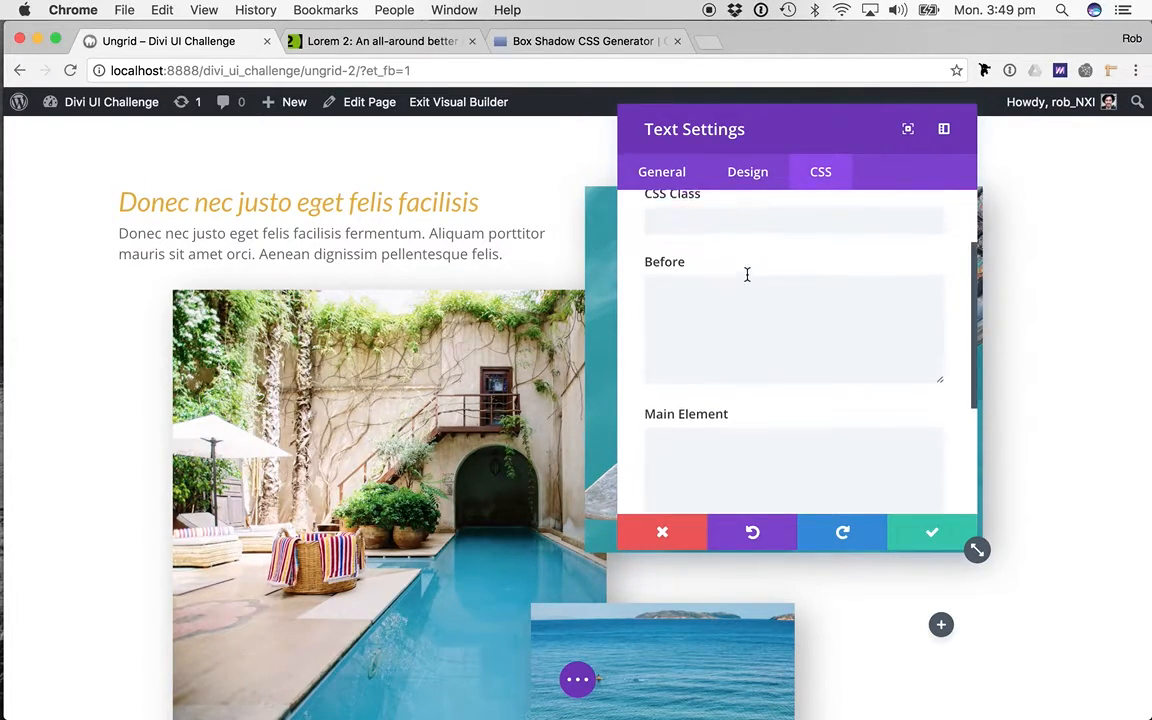
- Add content: ""; to the Before CSS, trying it with the sample text "hi" and clearing that text again
{"action": "left_click", "coordinate": [761, 355]}
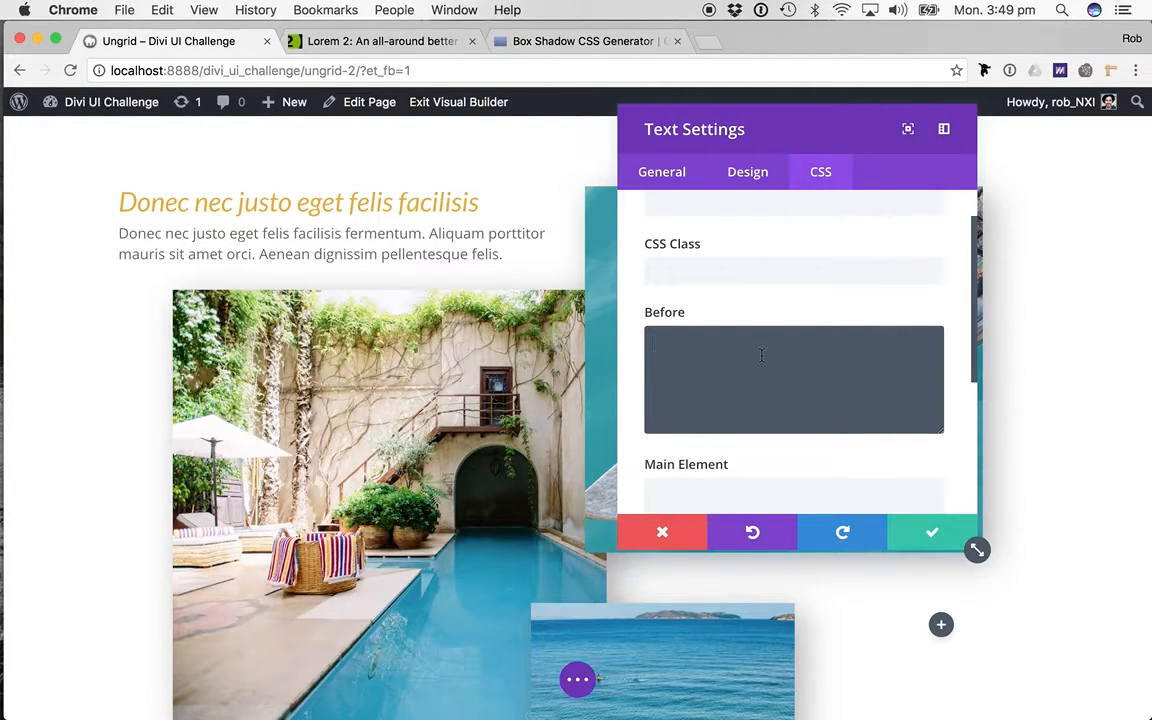
{"action": "type", "text": "conten"}
{"action": "key", "text": "Left"}
{"action": "key", "text": "Left"}
{"action": "key", "text": "Right"}
{"action": "type", "text": "hi"}
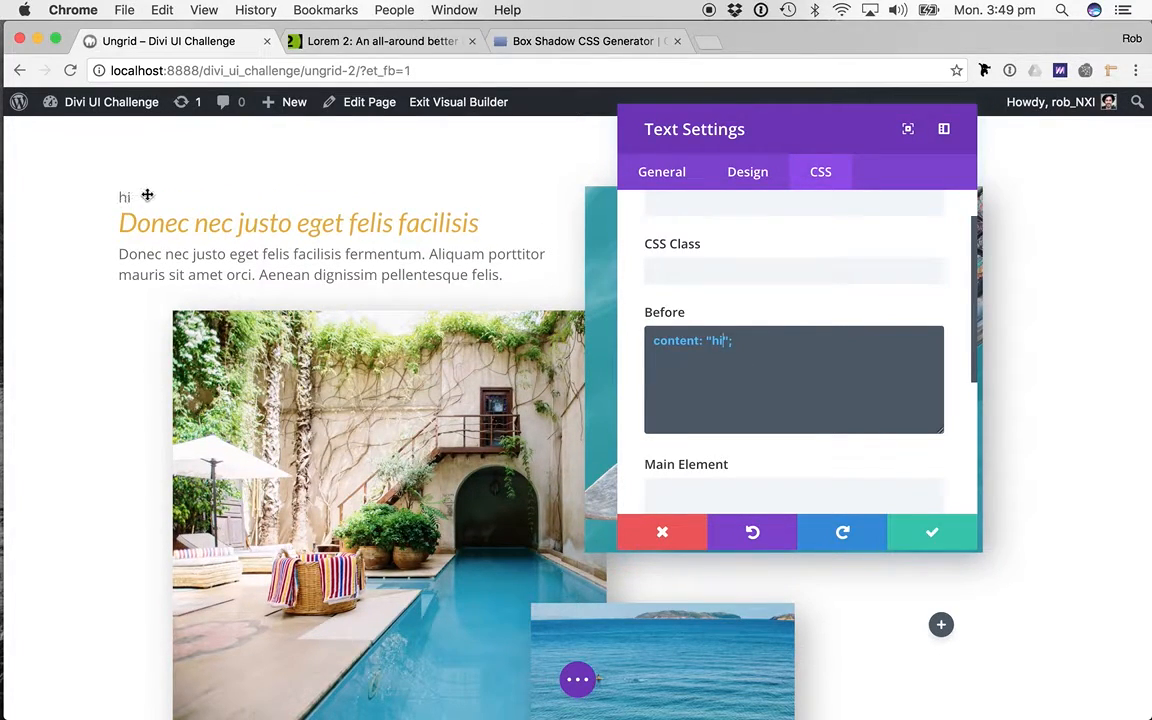
{"action": "key", "text": "BackSpace"}
{"action": "key", "text": "BackSpace"}
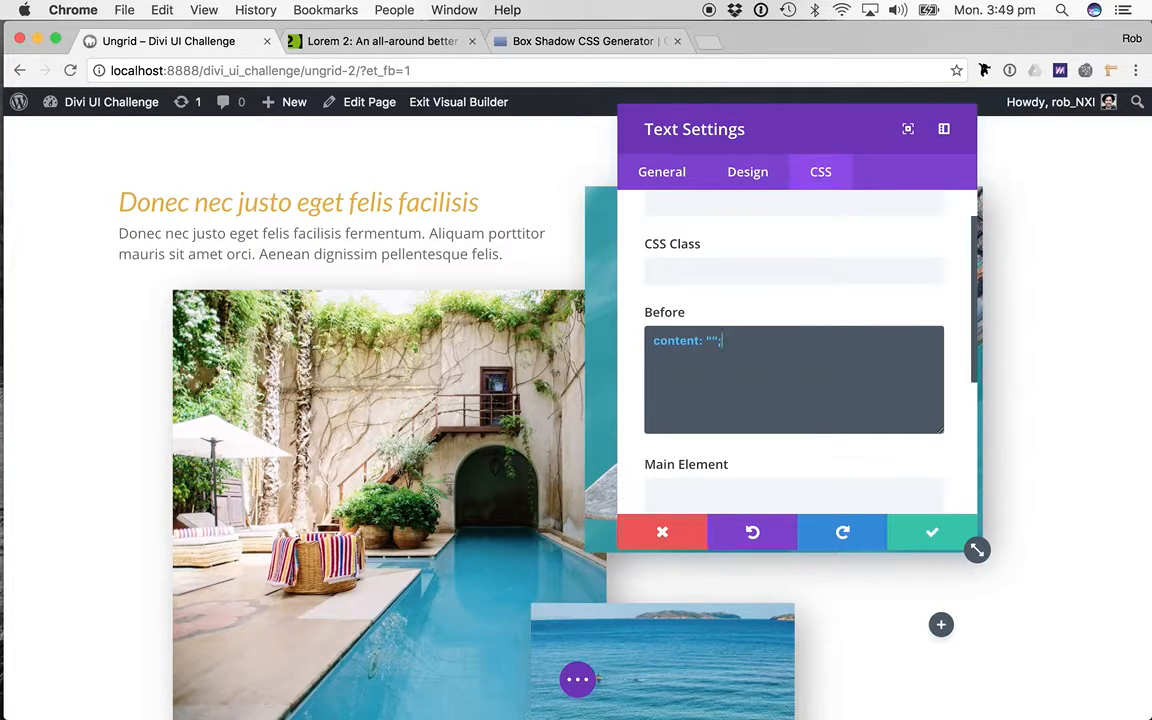
- Add display: block; and position: absolute; to the heading module's Before CSS
{"action": "key", "text": "Return"}
{"action": "type", "text": "displa"}
{"action": "type", "text": "y: blok"}
{"action": "type", "text": "ck"}
{"action": "type", "text": "posiio"}
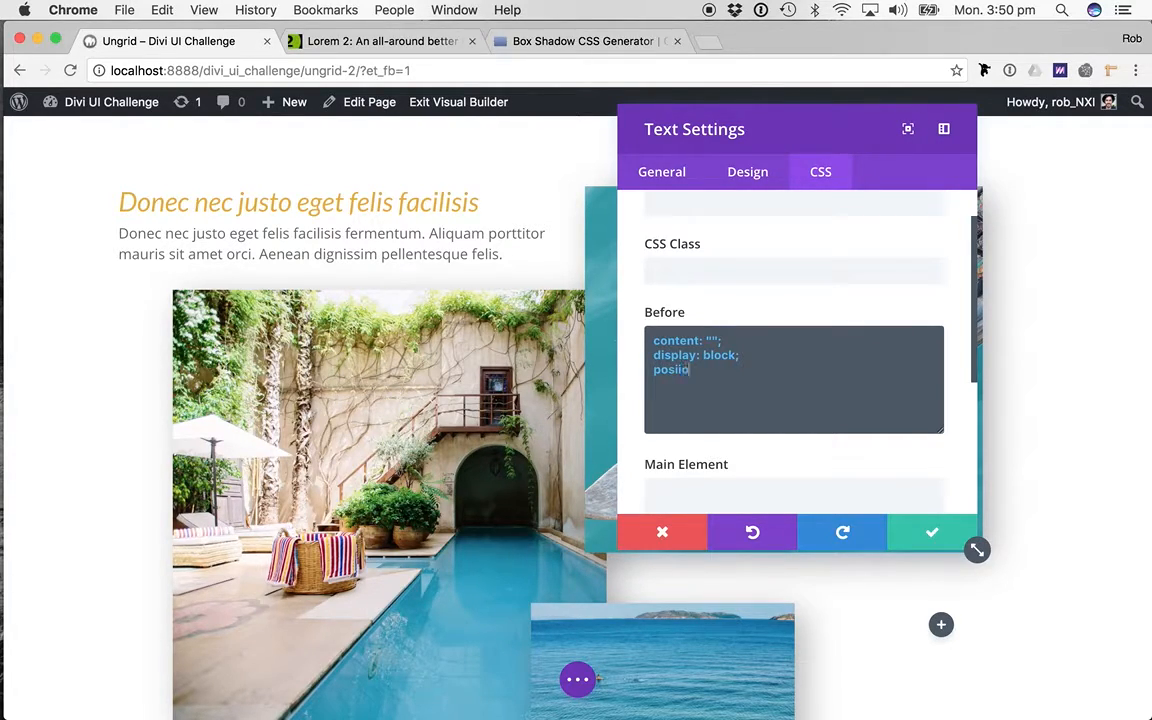
{"action": "key", "text": "BackSpace"}
{"action": "key", "text": "BackSpace"}
{"action": "type", "text": "tion: ab"}
{"action": "type", "text": "solute"}
- Size the Before element with width: 60px; and height: 80px; declarations
{"action": "type", "text": "width"}
{"action": "type", "text": ": 60px; "}
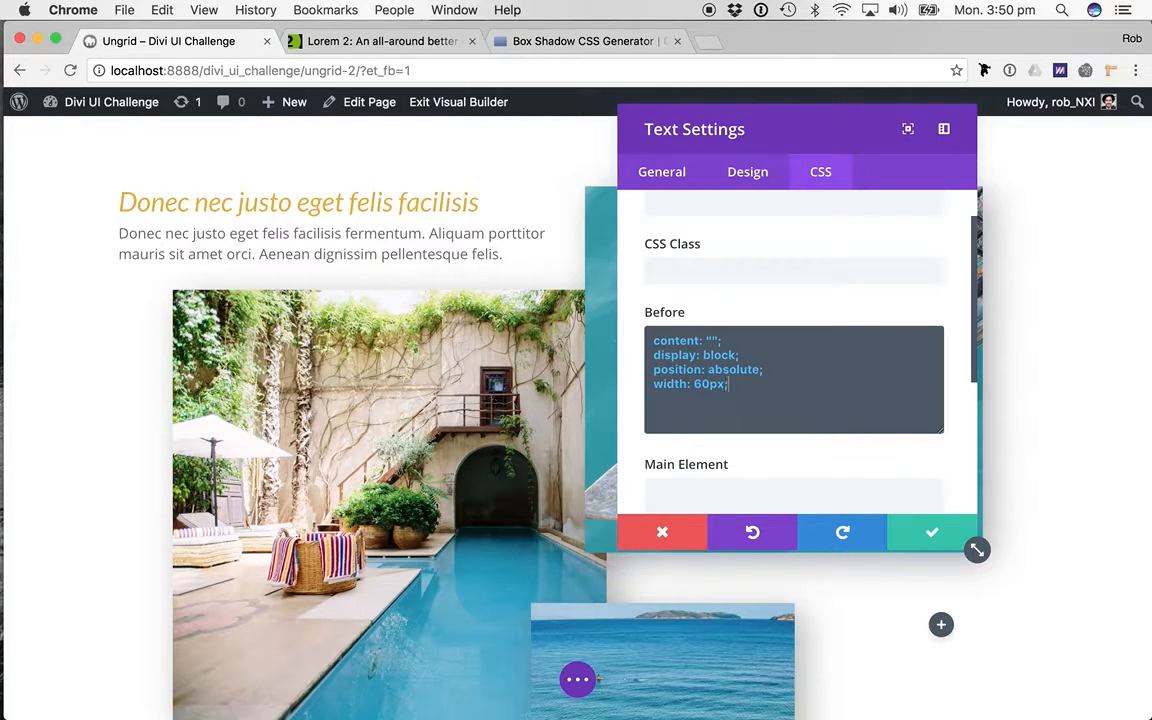
{"action": "type", "text": "height: 8"}
{"action": "type", "text": "0px"}
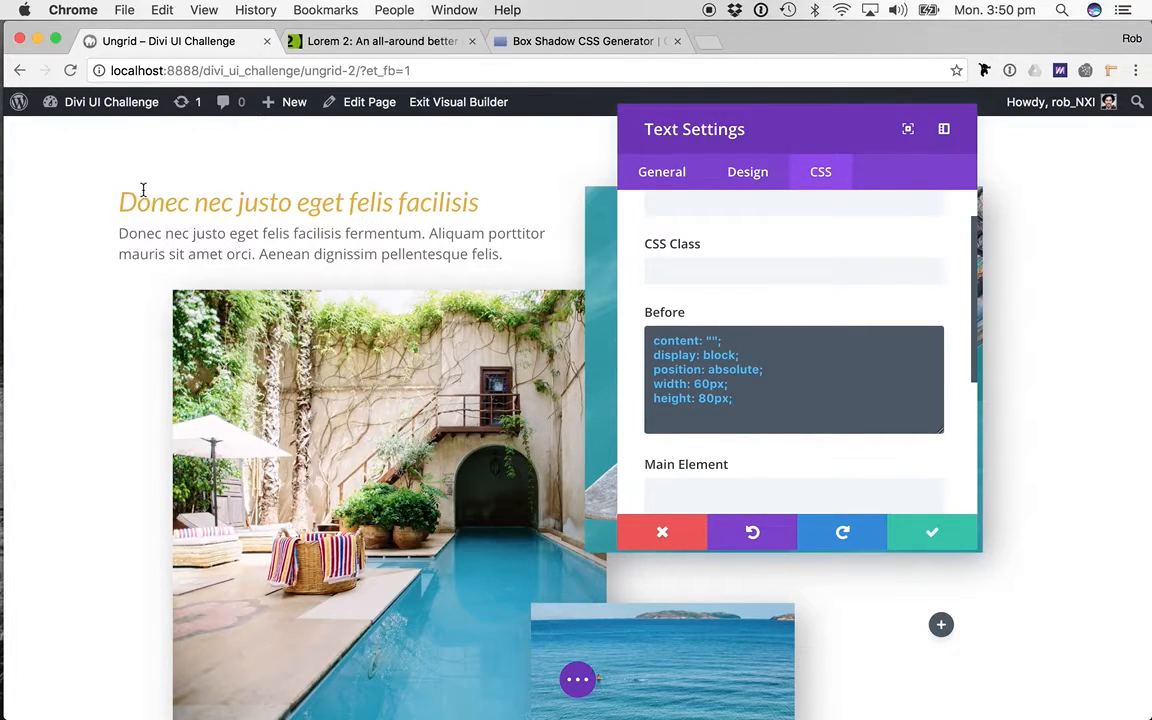
- Try background-color: red; on the Before element to preview its box, and dismiss the backup notification
{"action": "type", "text": "background"}
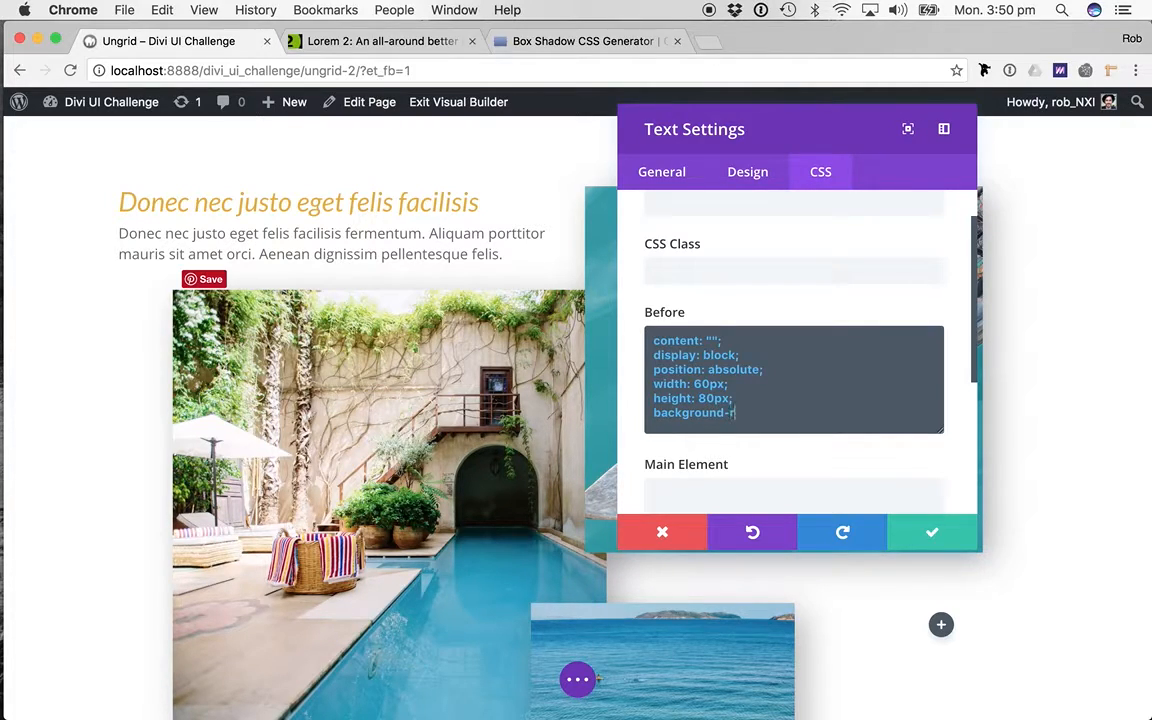
{"action": "type", "text": "-color: red;"}
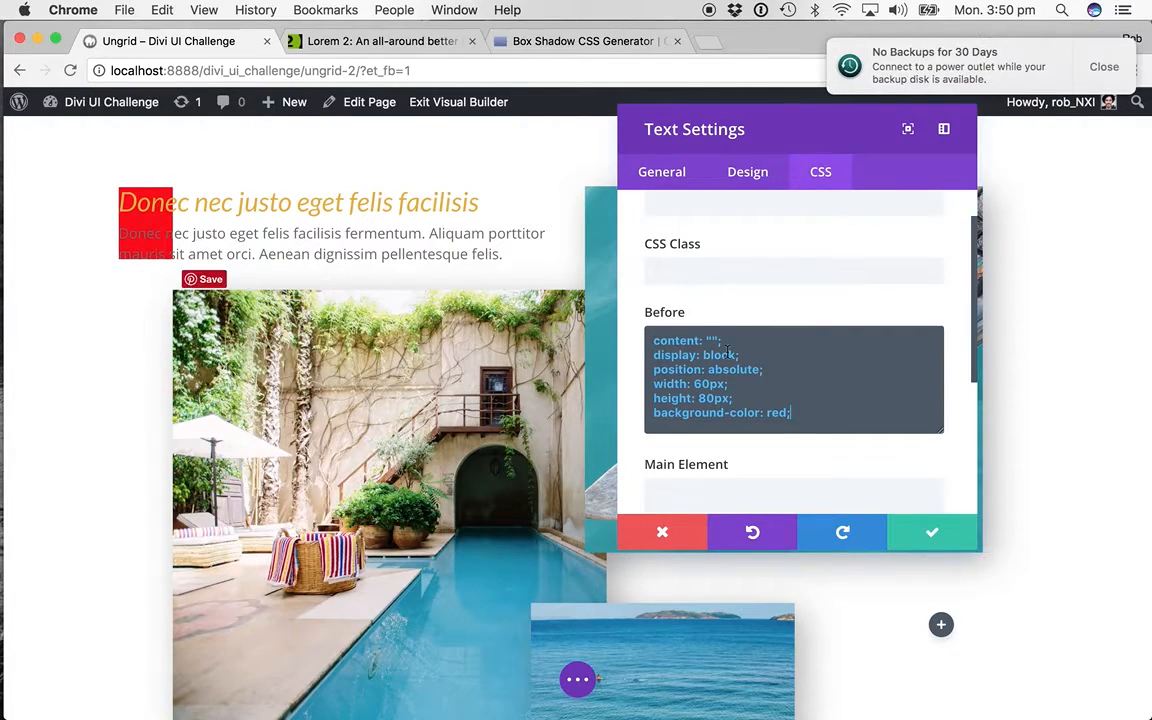
{"action": "left_click", "coordinate": [1102, 66]}
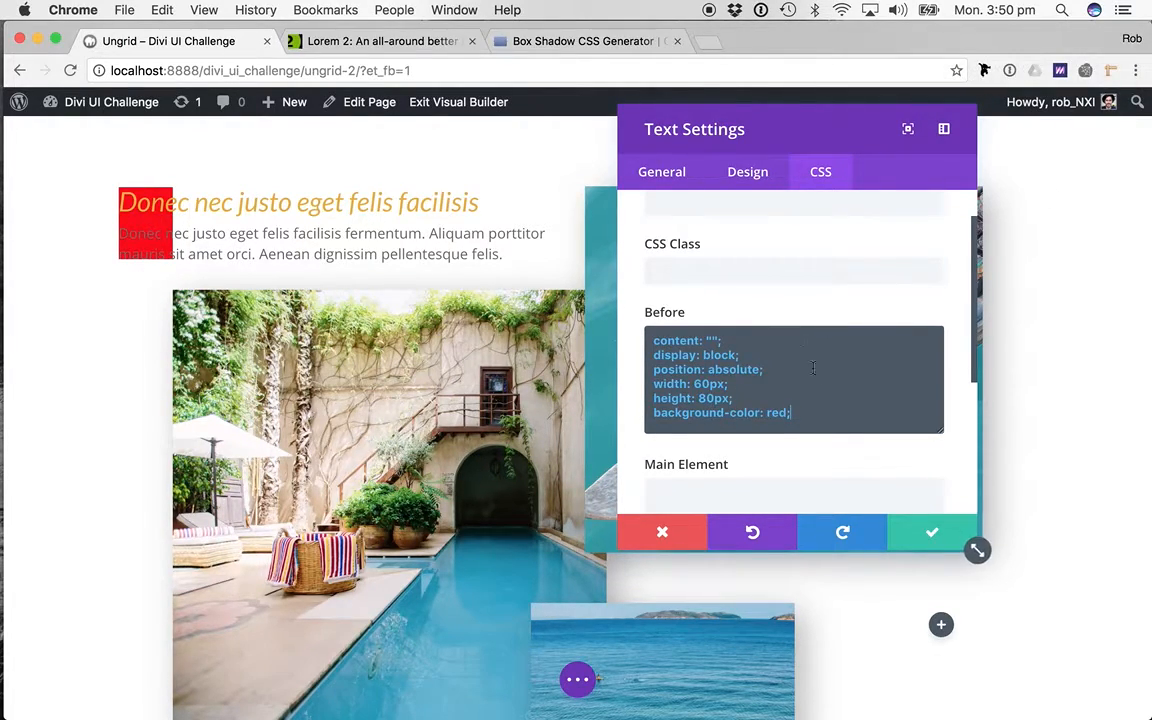
- Replace the red background declaration with border-left: 2px solid #2CC7E9;, copying the blue colour code from the TextEdit note
{"action": "left_click_drag", "start_coordinate": [797, 413], "coordinate": [656, 416]}
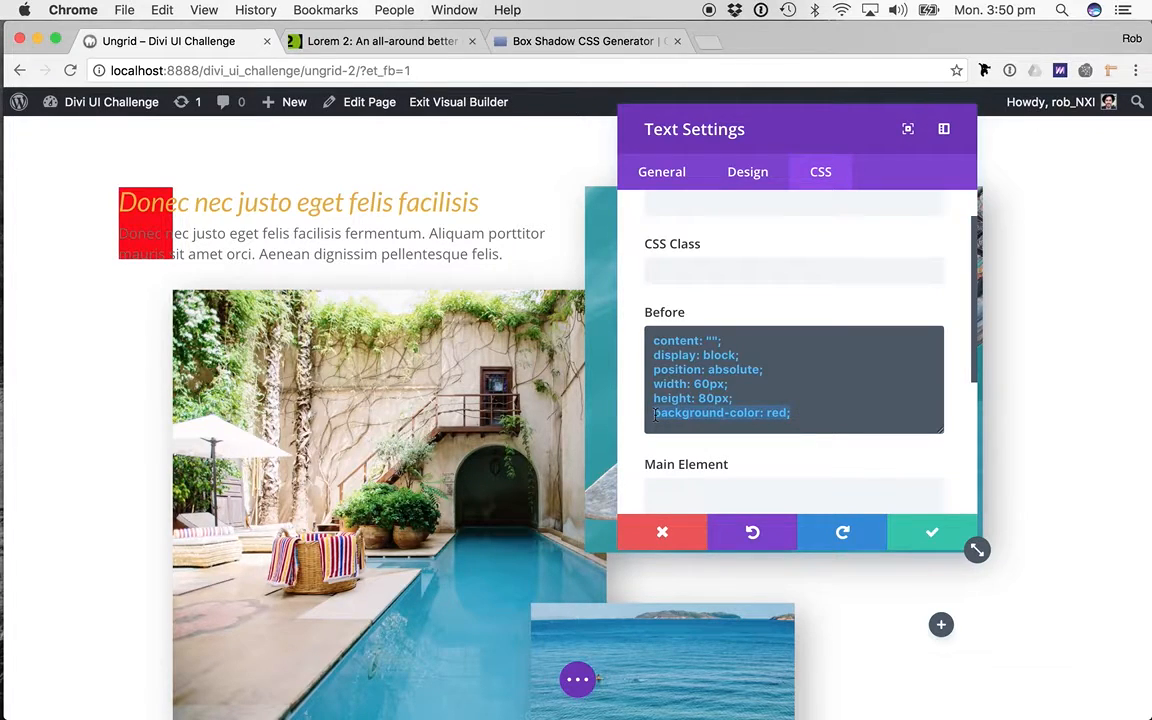
{"action": "type", "text": "border-left: 2p"}
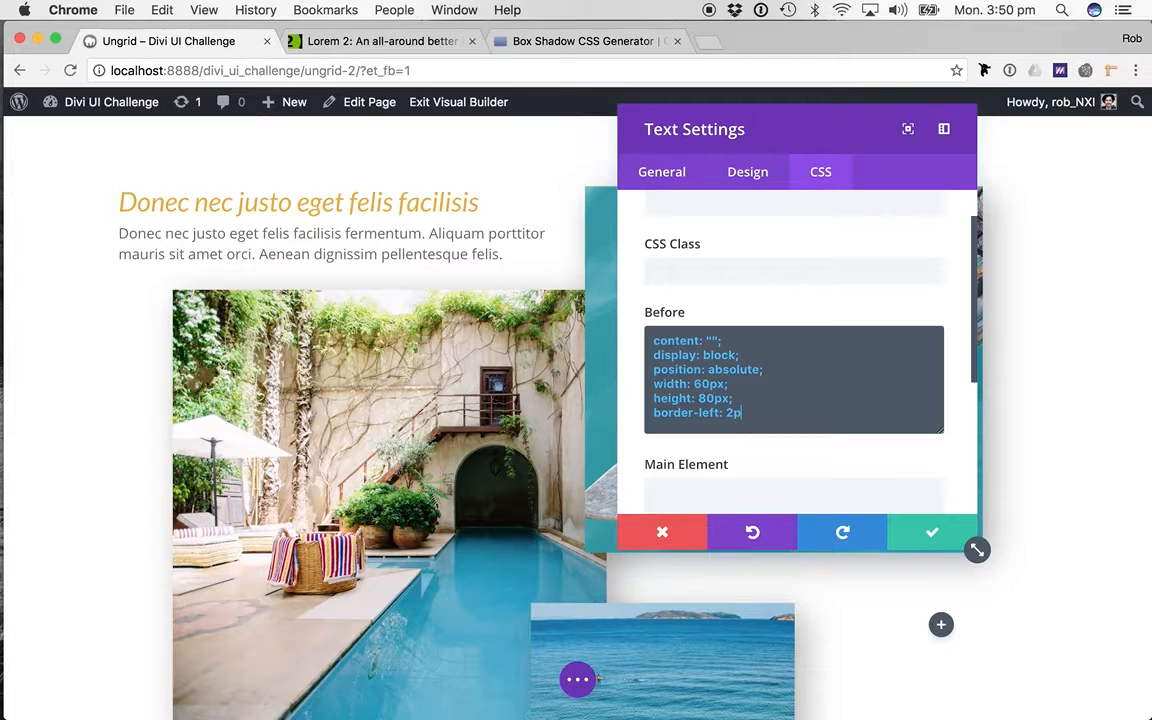
{"action": "type", "text": "x solid"}
{"action": "key", "text": "super+Tab"}
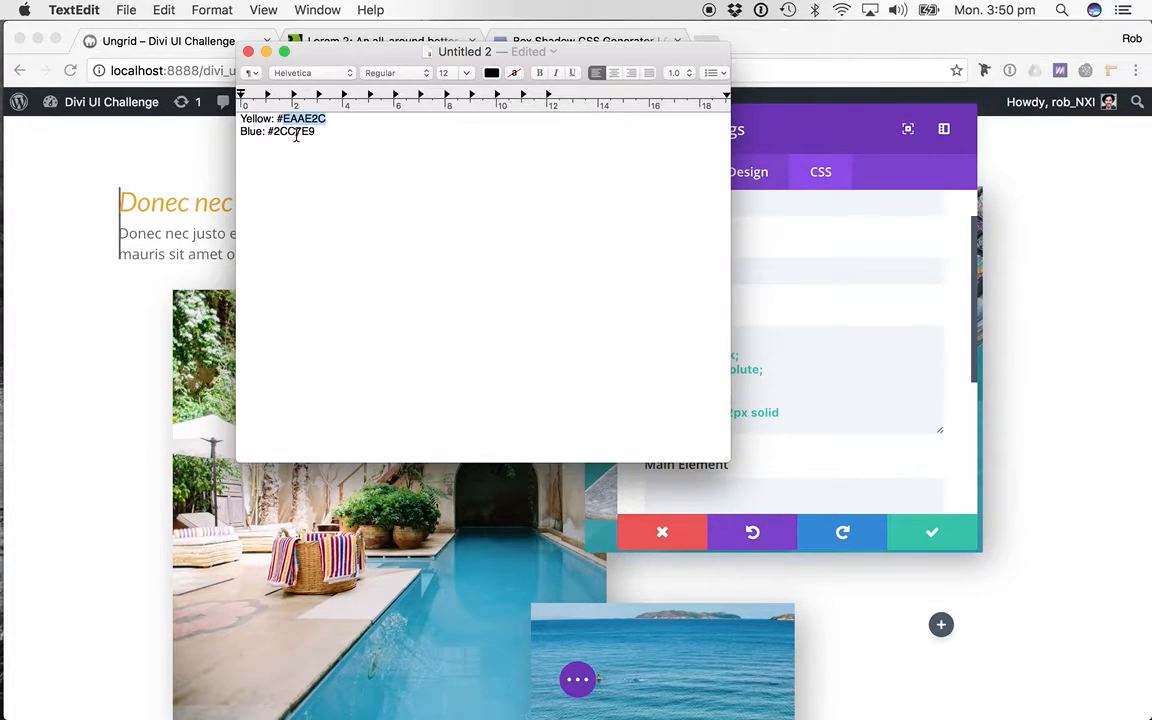
{"action": "double_click", "coordinate": [292, 131]}
{"action": "key", "text": "super+c"}
{"action": "key", "text": "super+Tab"}
{"action": "type", "text": "#"}
{"action": "key", "text": "super+v"}
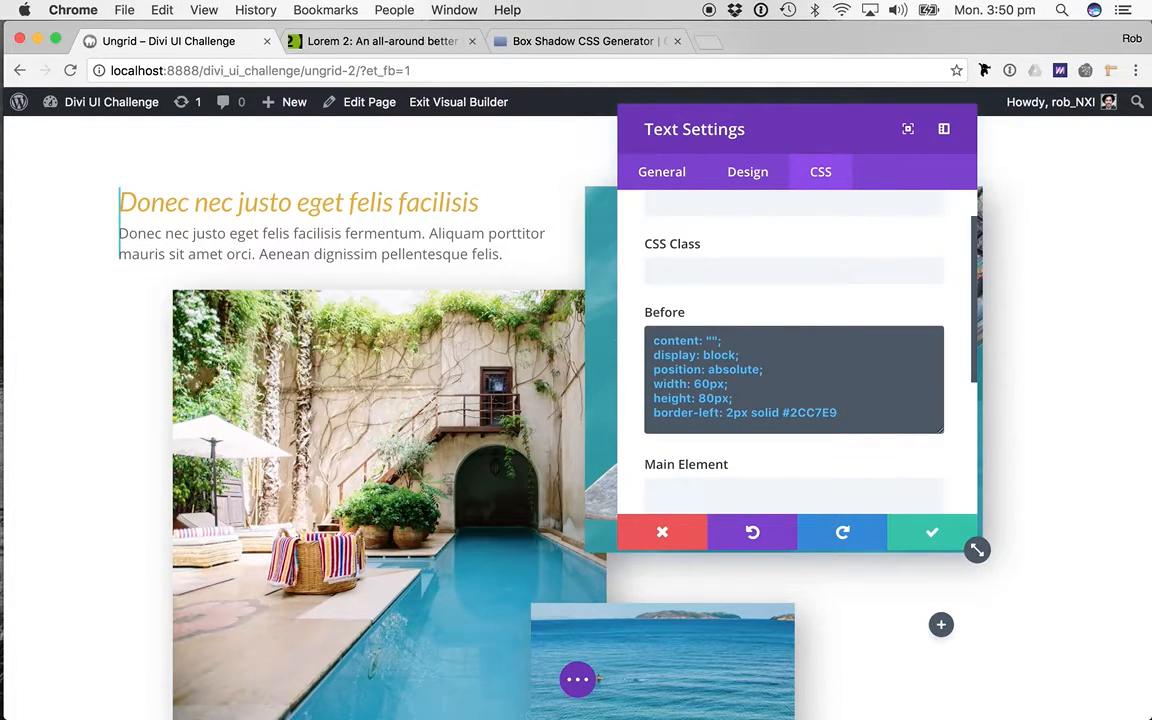
{"action": "type", "text": ";"}
{"action": "key", "text": "Return"}
- Duplicate the border-left line in the Before CSS and change the copy to border-top: 2px solid #2CC7E9;
{"action": "left_click_drag", "start_coordinate": [849, 419], "coordinate": [644, 412]}
{"action": "key", "text": "Down"}
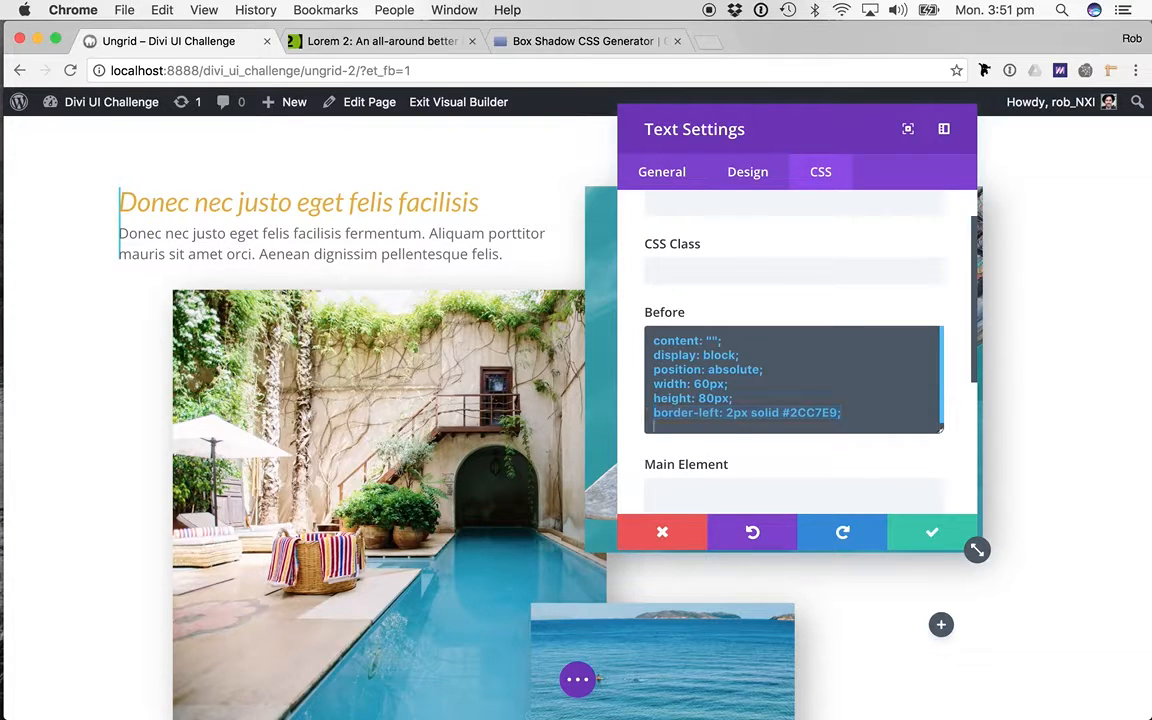
{"action": "key", "text": "super+v"}
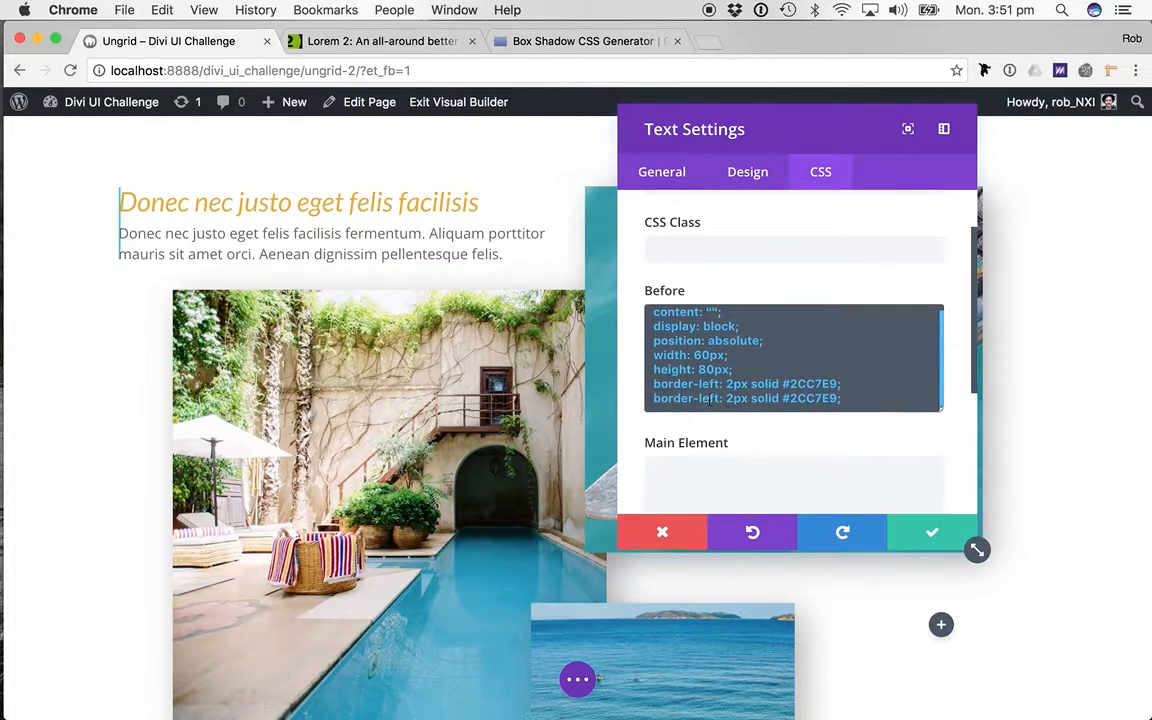
{"action": "double_click", "coordinate": [709, 399]}
{"action": "type", "text": "top"}
- Set the text module's custom padding to 20px on the top, right, bottom and left sides
{"action": "left_click", "coordinate": [738, 162]}
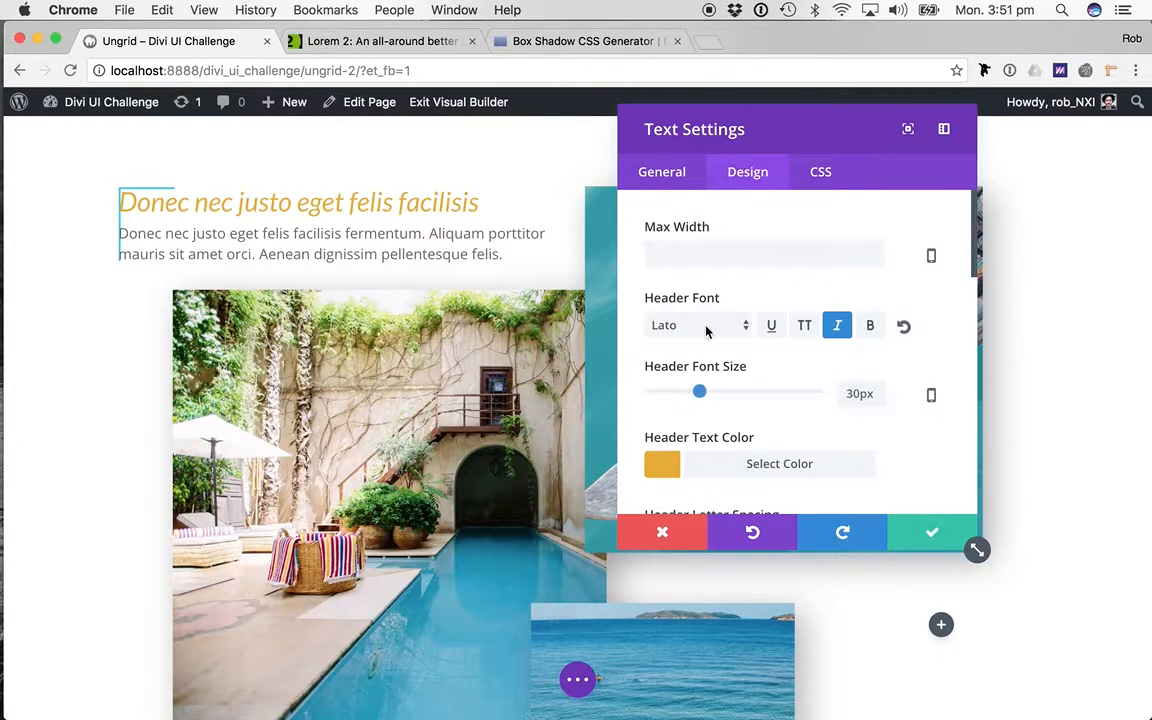
{"action": "scroll", "coordinate": [708, 330], "scroll_direction": "down", "scroll_amount": 5}
{"action": "scroll", "coordinate": [707, 329], "scroll_direction": "down", "scroll_amount": 8}
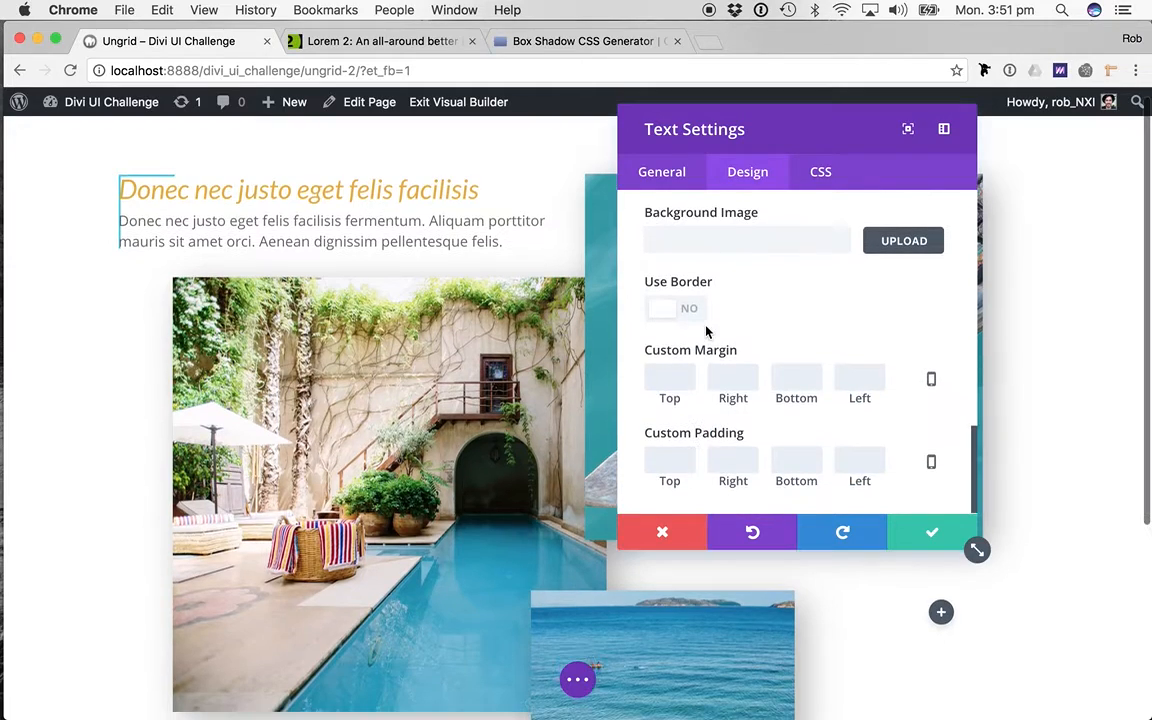
{"action": "left_click", "coordinate": [681, 464]}
{"action": "type", "text": "20"}
{"action": "key", "text": "Tab"}
{"action": "type", "text": "20"}
{"action": "key", "text": "Tab"}
{"action": "type", "text": "20"}
{"action": "key", "text": "Tab"}
{"action": "type", "text": "20"}
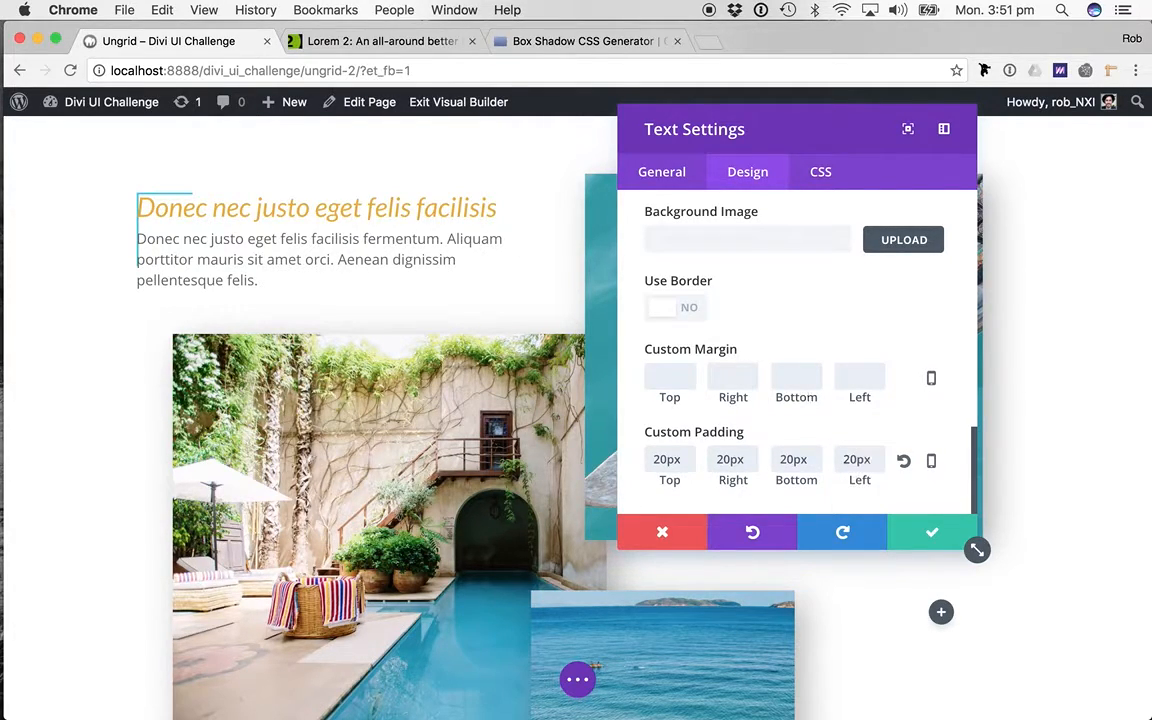
- Add top: 0; and left: 0; declarations at the end of the text module's Before CSS
{"action": "left_click", "coordinate": [819, 174]}
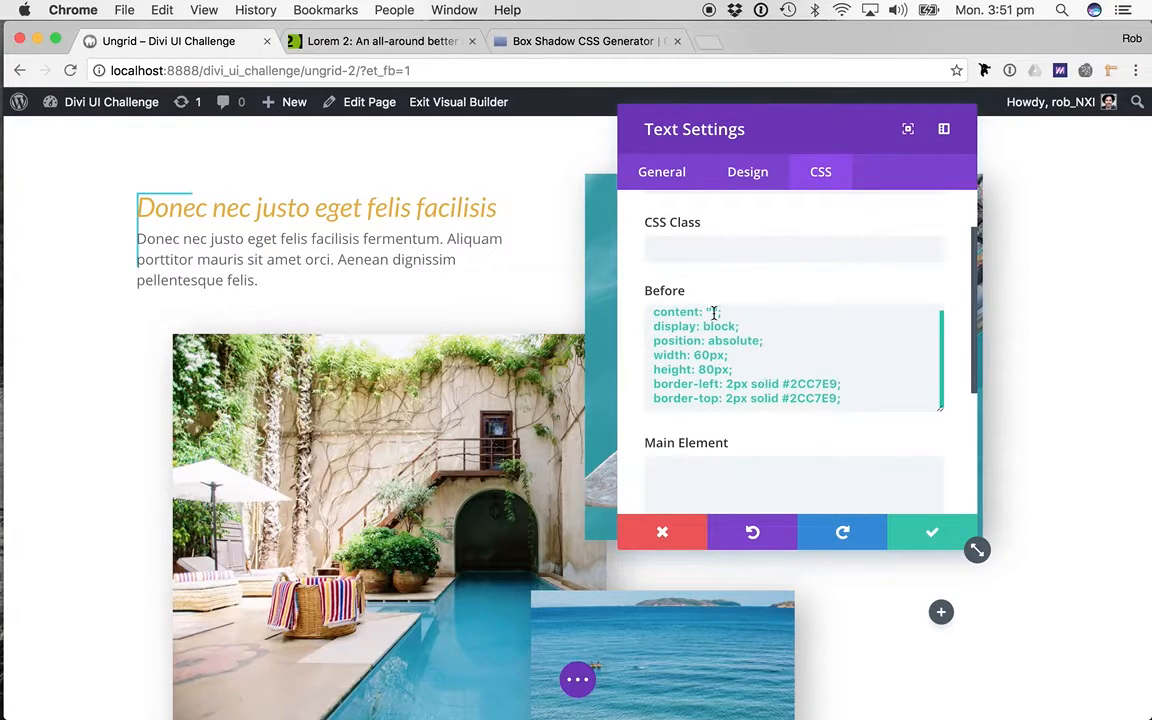
{"action": "scroll", "coordinate": [658, 324], "scroll_direction": "down", "scroll_amount": 1}
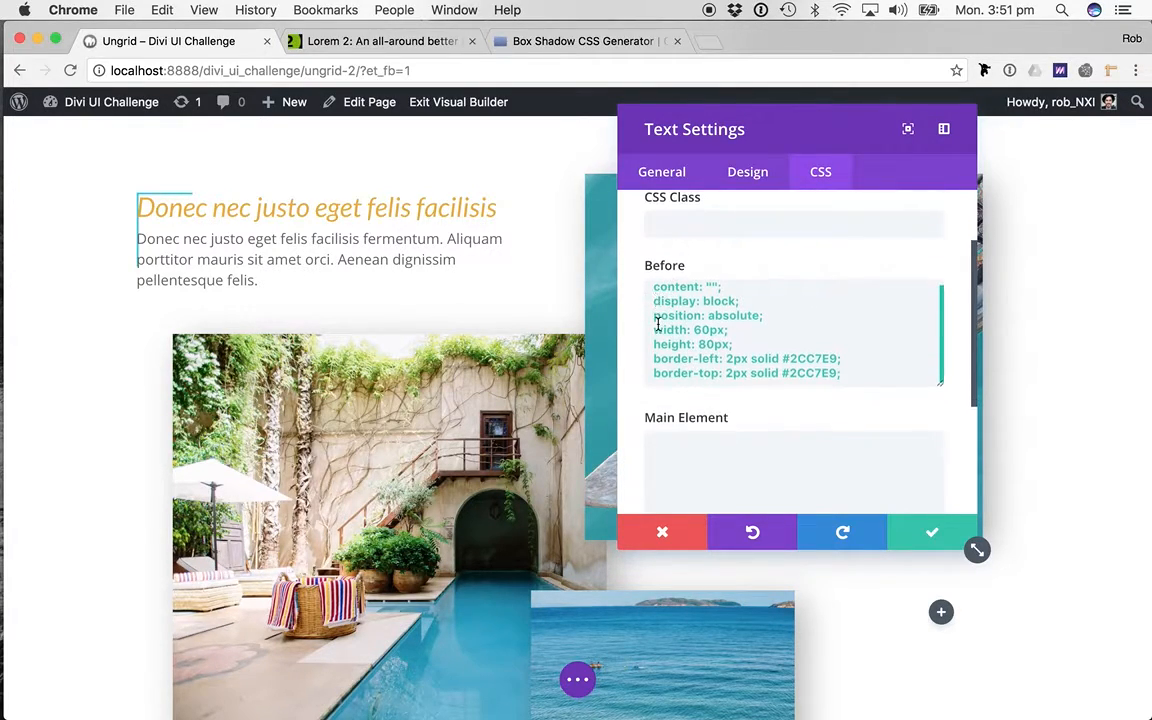
{"action": "left_click", "coordinate": [862, 372]}
{"action": "key", "text": "Return"}
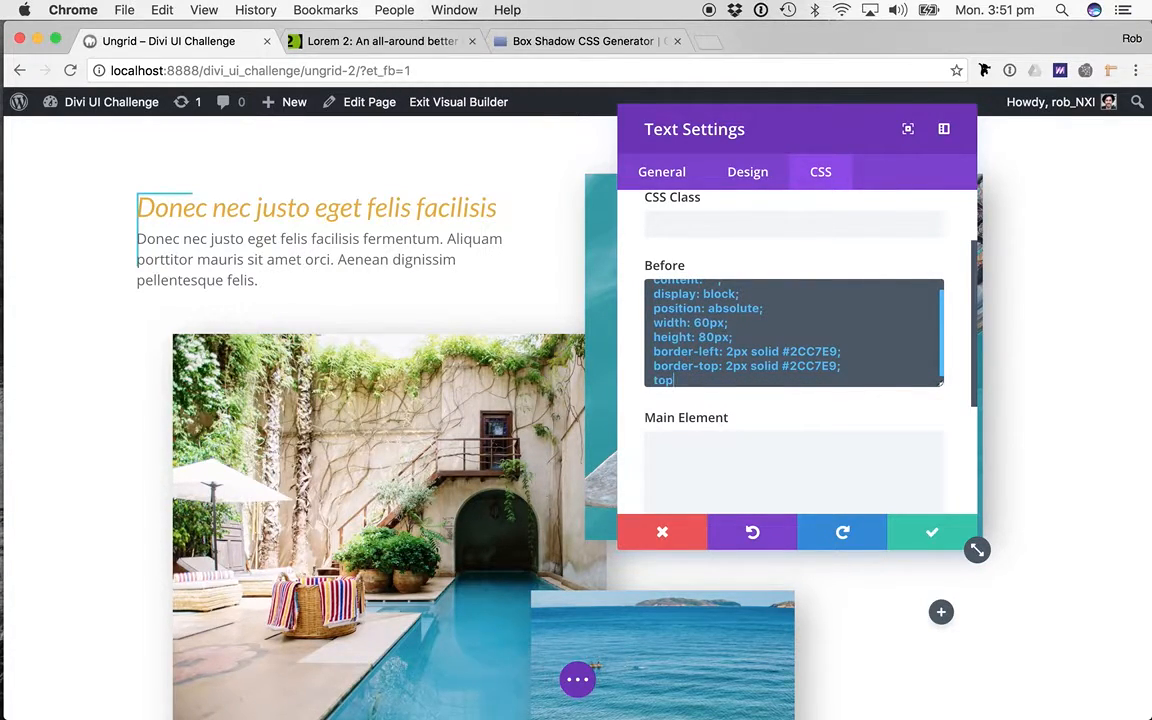
{"action": "type", "text": "top: 0"}
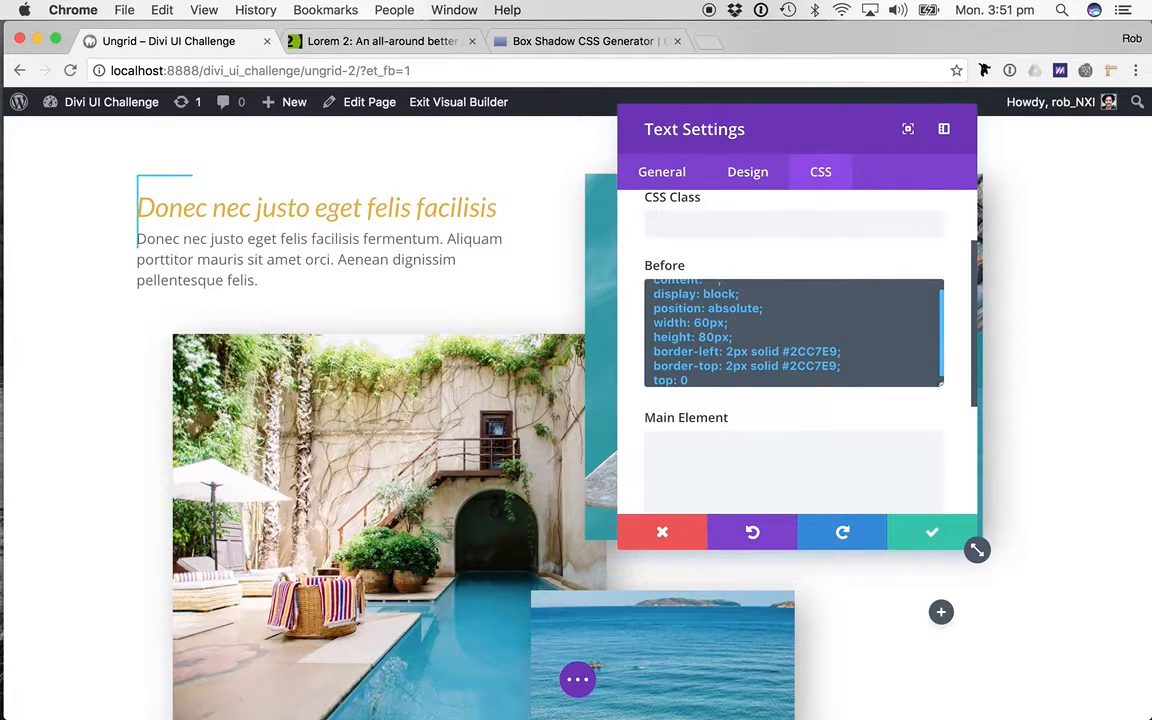
{"action": "type", "text": ";"}
{"action": "key", "text": "Return"}
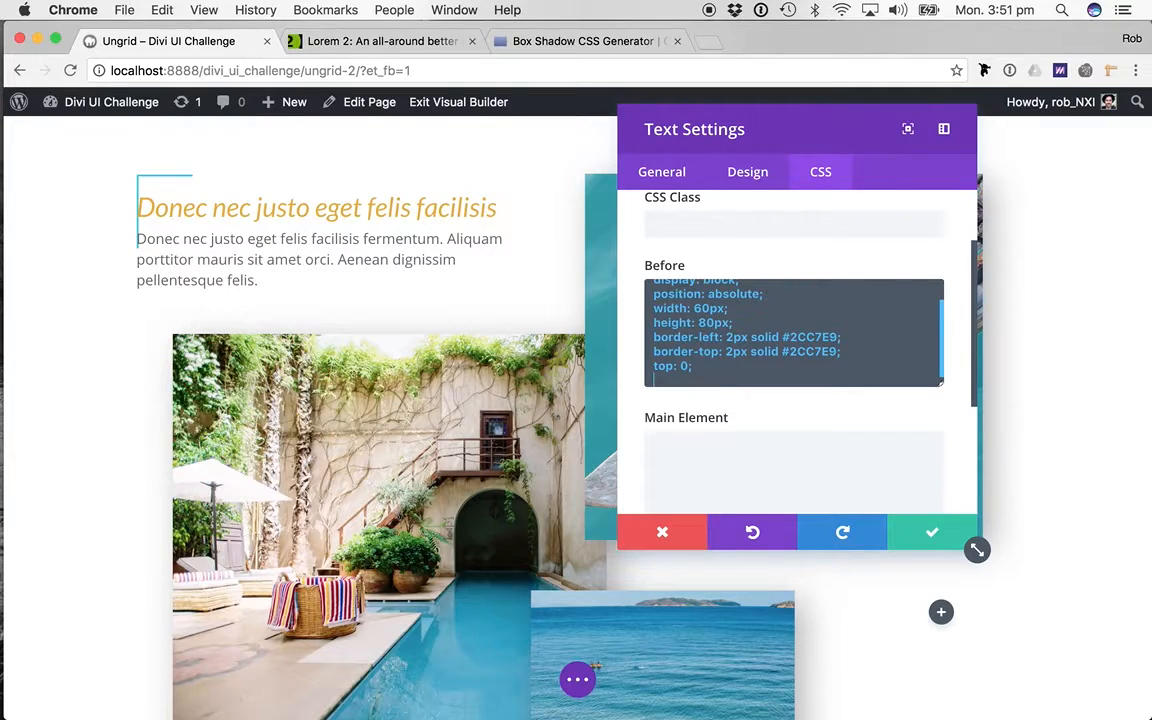
{"action": "type", "text": "left: 0;"}
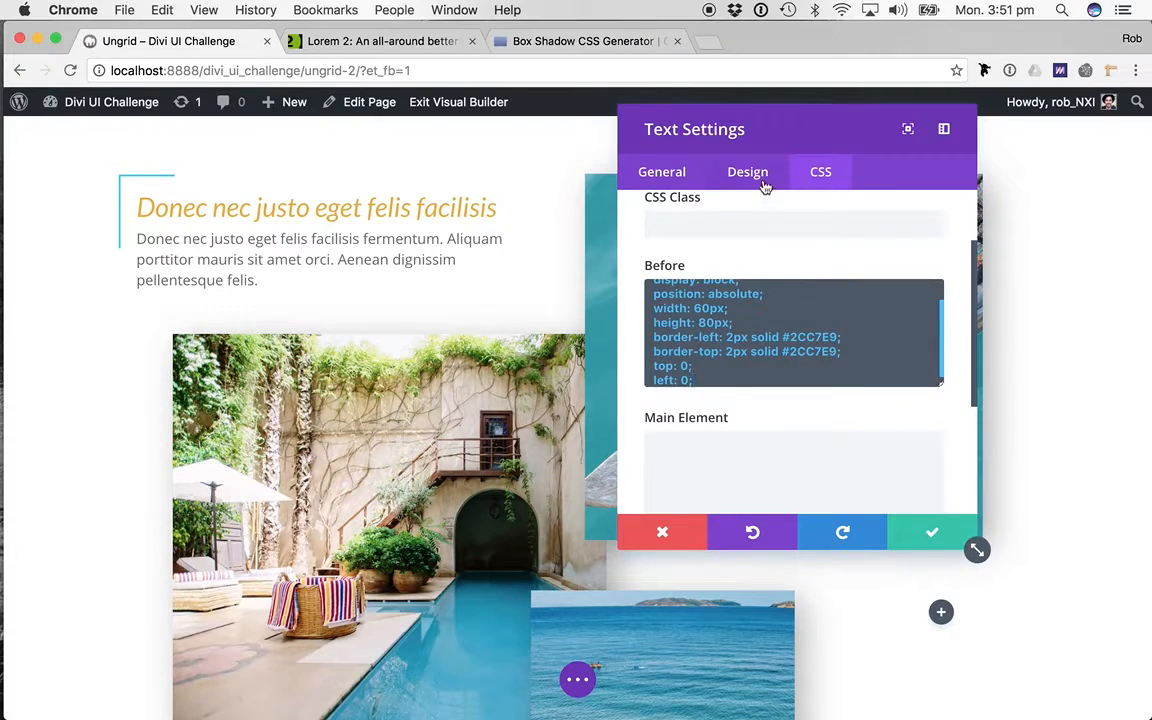
- Set the text module's custom padding to 40px on the top, right, bottom and left sides
{"action": "left_click", "coordinate": [759, 181]}
{"action": "left_click", "coordinate": [666, 459]}
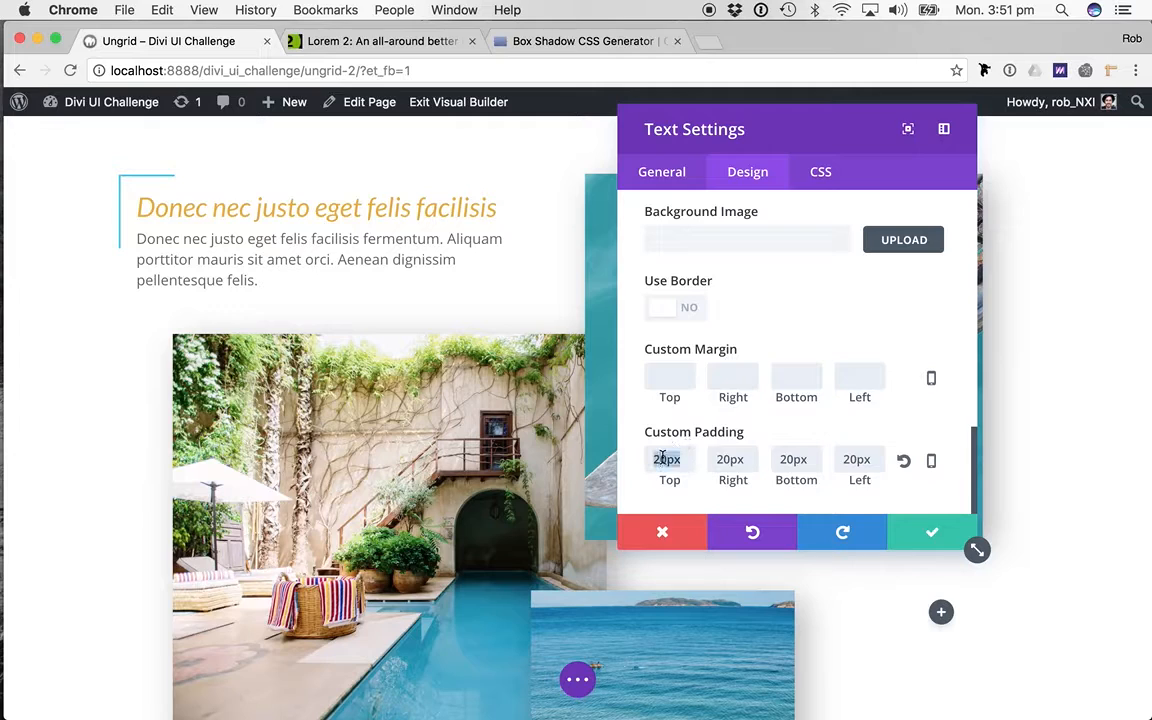
{"action": "type", "text": "40"}
{"action": "key", "text": "Tab"}
{"action": "type", "text": "40"}
{"action": "key", "text": "Tab"}
{"action": "type", "text": "40"}
{"action": "key", "text": "Tab"}
{"action": "type", "text": "40"}
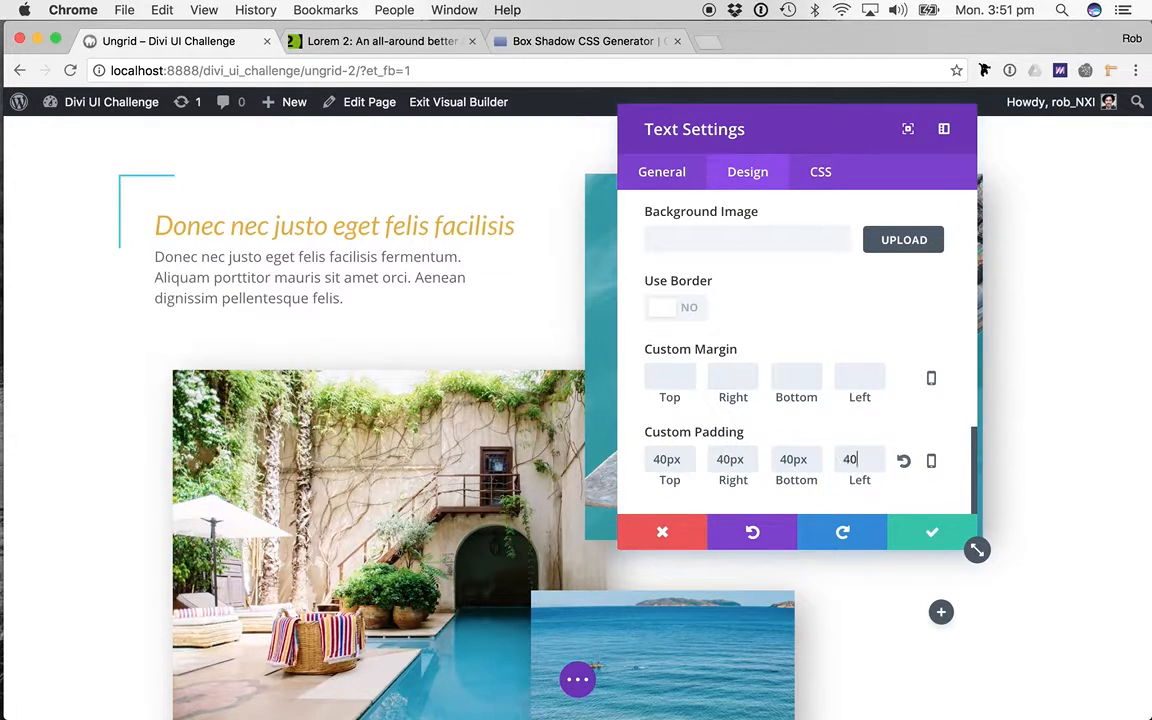
{"action": "left_click", "coordinate": [765, 437]}
- Copy all of the Before CSS declarations into the text module's empty After CSS
{"action": "left_click", "coordinate": [822, 172]}
{"action": "left_click", "coordinate": [753, 352]}
{"action": "key", "text": "ctrl+a"}
{"action": "key", "text": "super+c"}
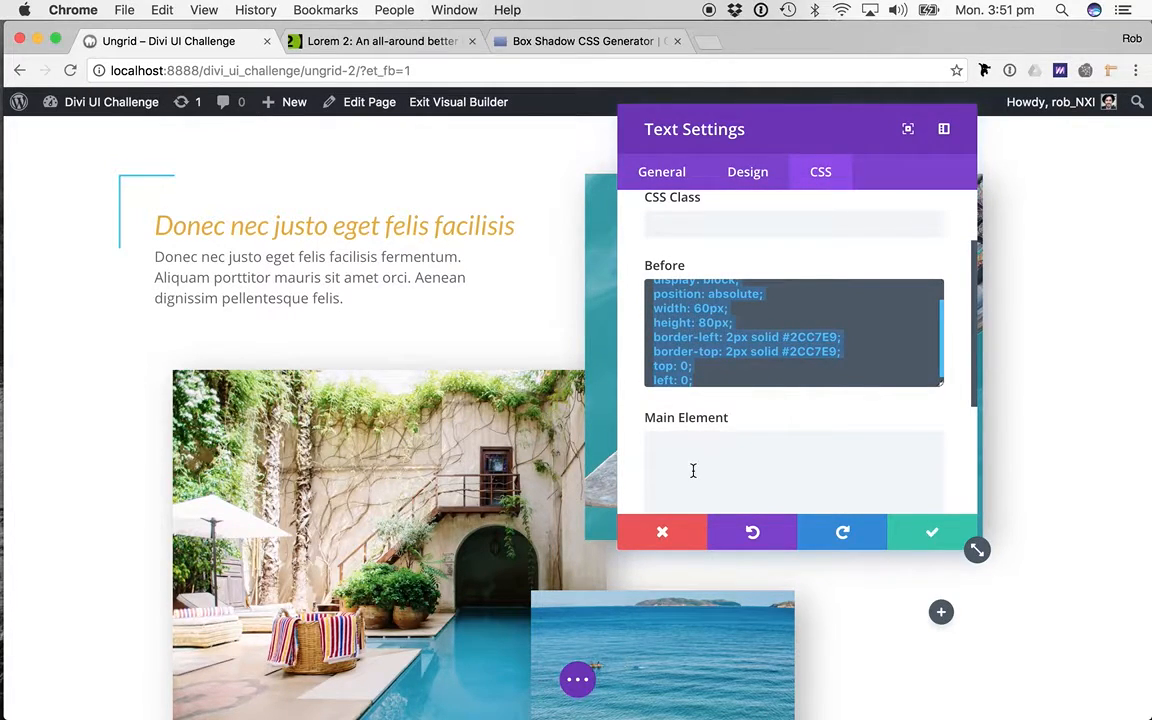
{"action": "scroll", "coordinate": [693, 470], "scroll_direction": "down", "scroll_amount": 5}
{"action": "left_click", "coordinate": [709, 420]}
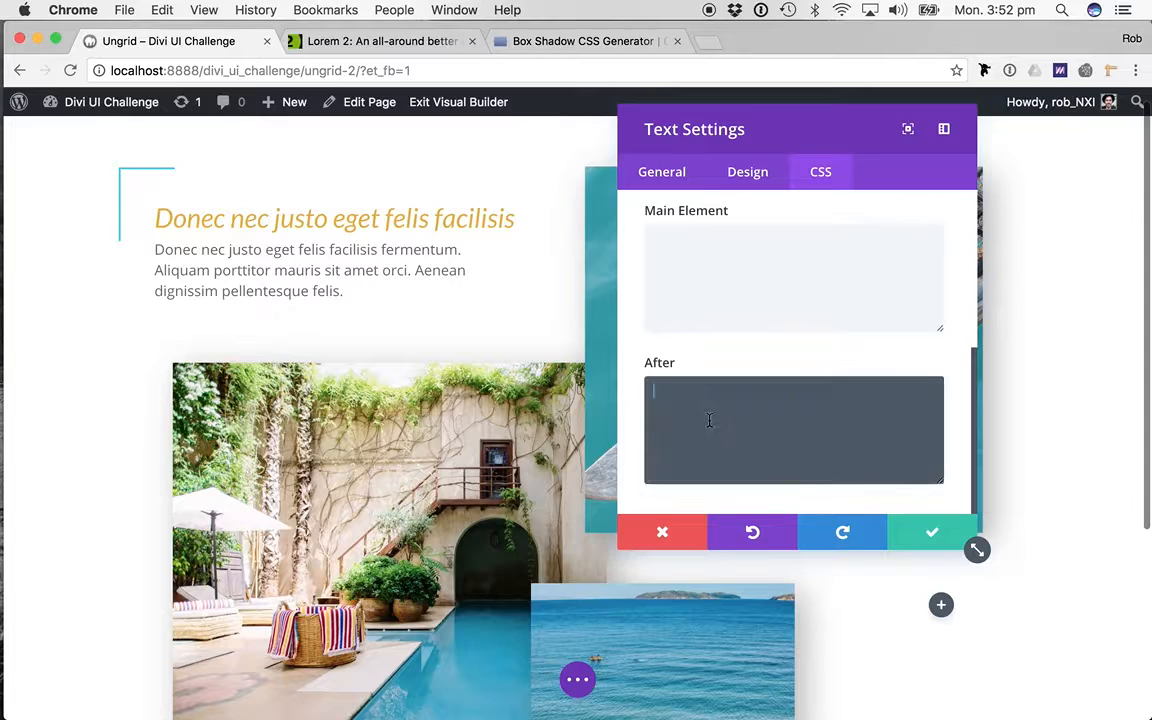
{"action": "key", "text": "ctrl+v"}
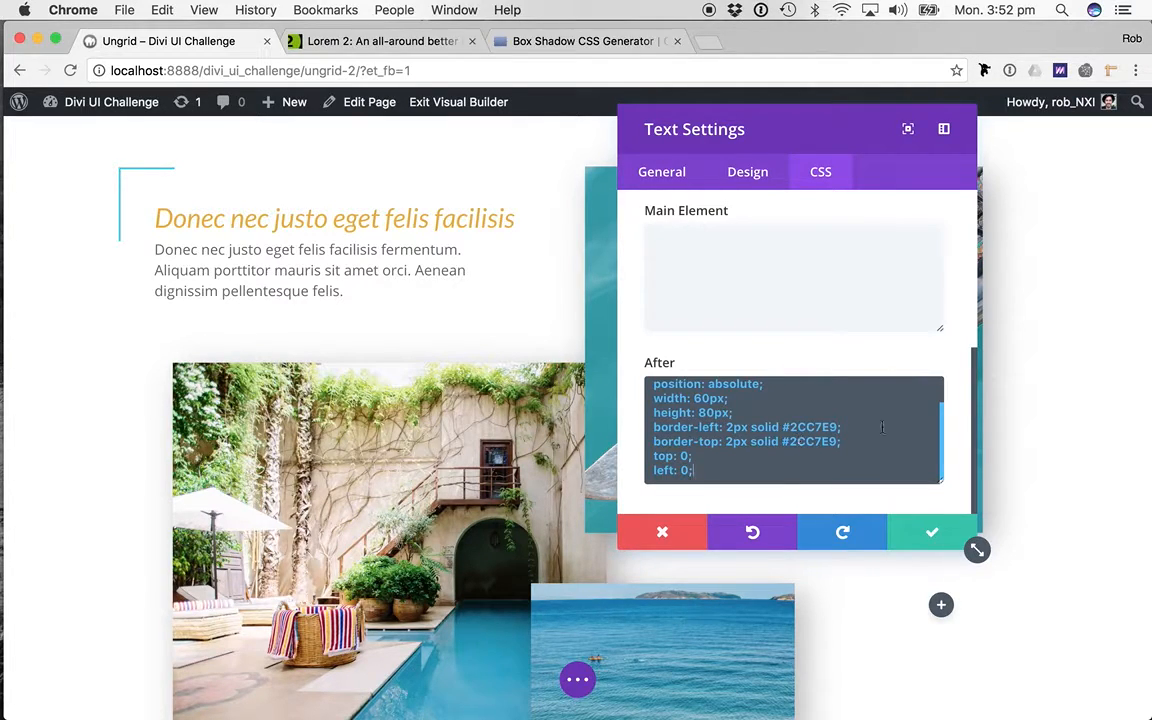
- Try changing the After CSS border-left to border-right and border-top to border-bottom
{"action": "double_click", "coordinate": [710, 427]}
{"action": "type", "text": "right"}
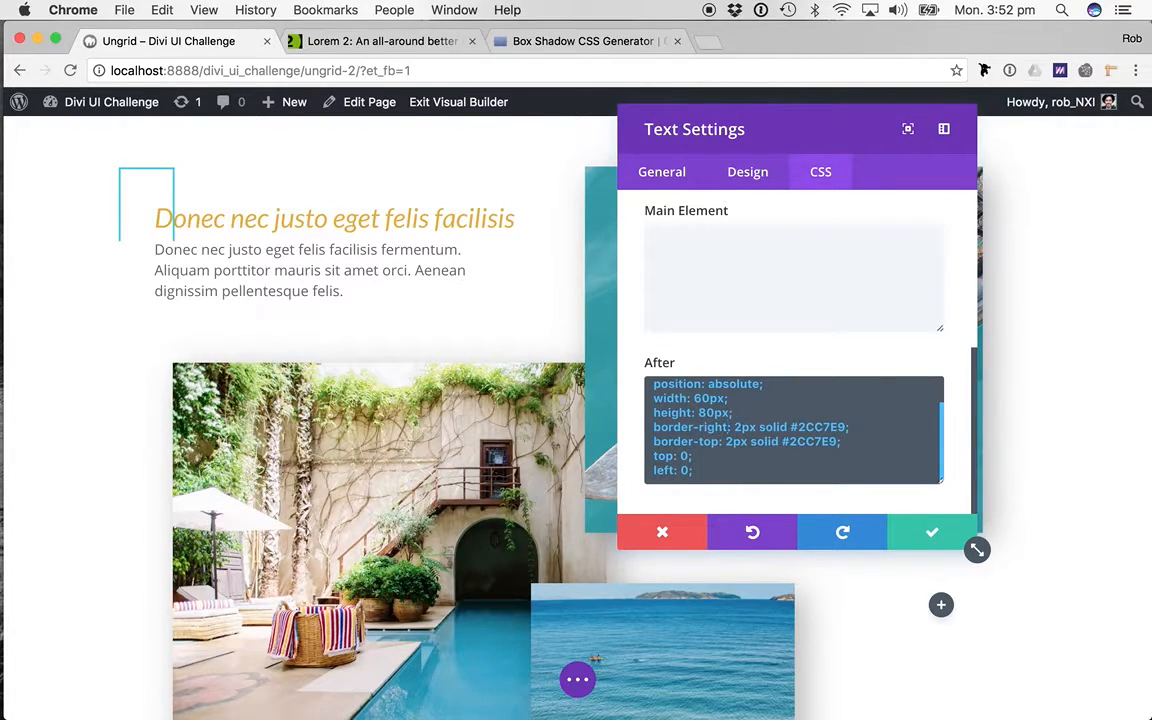
{"action": "double_click", "coordinate": [708, 441]}
{"action": "type", "text": "bottom"}
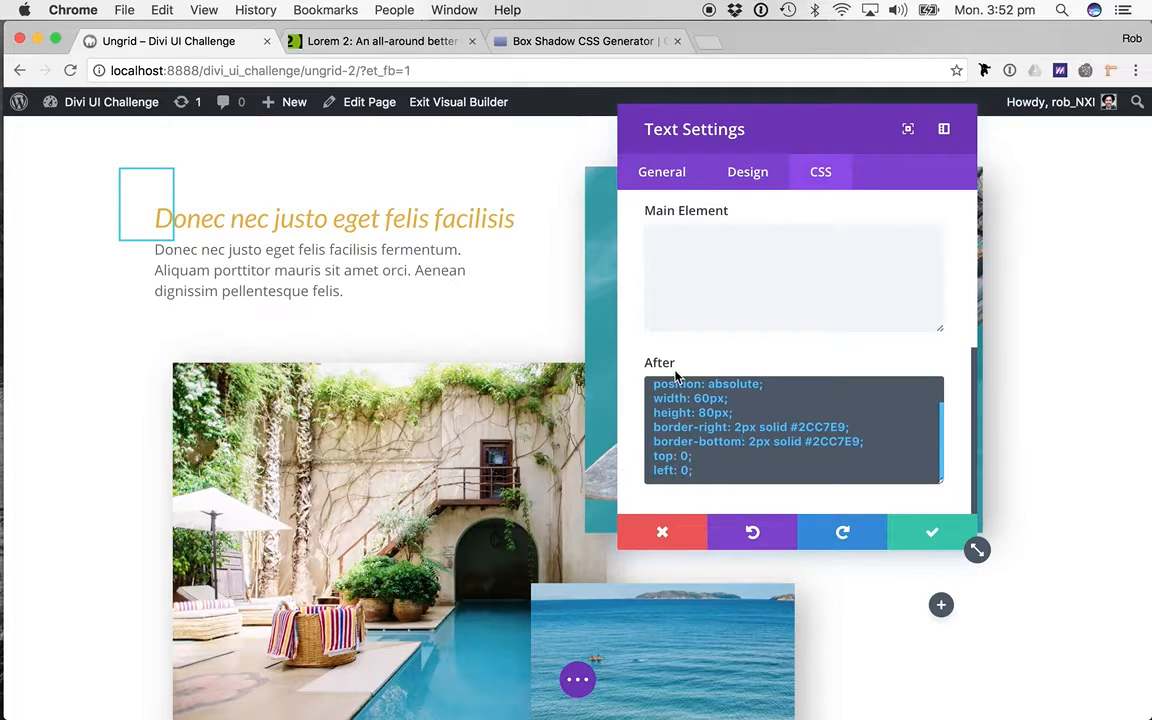
- Undo the border-side edits in the After CSS, back to the declarations as copied from Before
{"action": "key", "text": "super+z"}
{"action": "key", "text": "super+z"}
{"action": "key", "text": "super+z"}
{"action": "key", "text": "super+z"}
{"action": "key", "text": "super+z"}
{"action": "key", "text": "super+z"}
{"action": "key", "text": "super+z"}
{"action": "key", "text": "super+z"}
{"action": "key", "text": "super+z"}
{"action": "key", "text": "super+z"}
{"action": "key", "text": "super+z"}
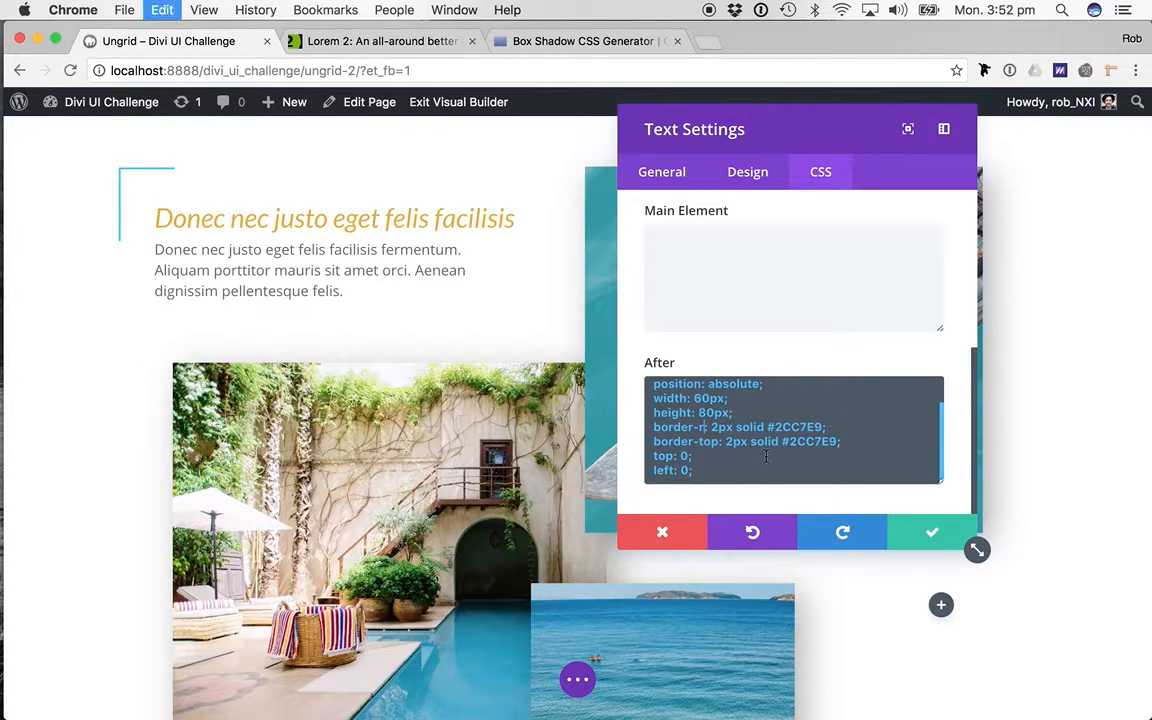
{"action": "key", "text": "super+z"}
{"action": "key", "text": "super+v"}
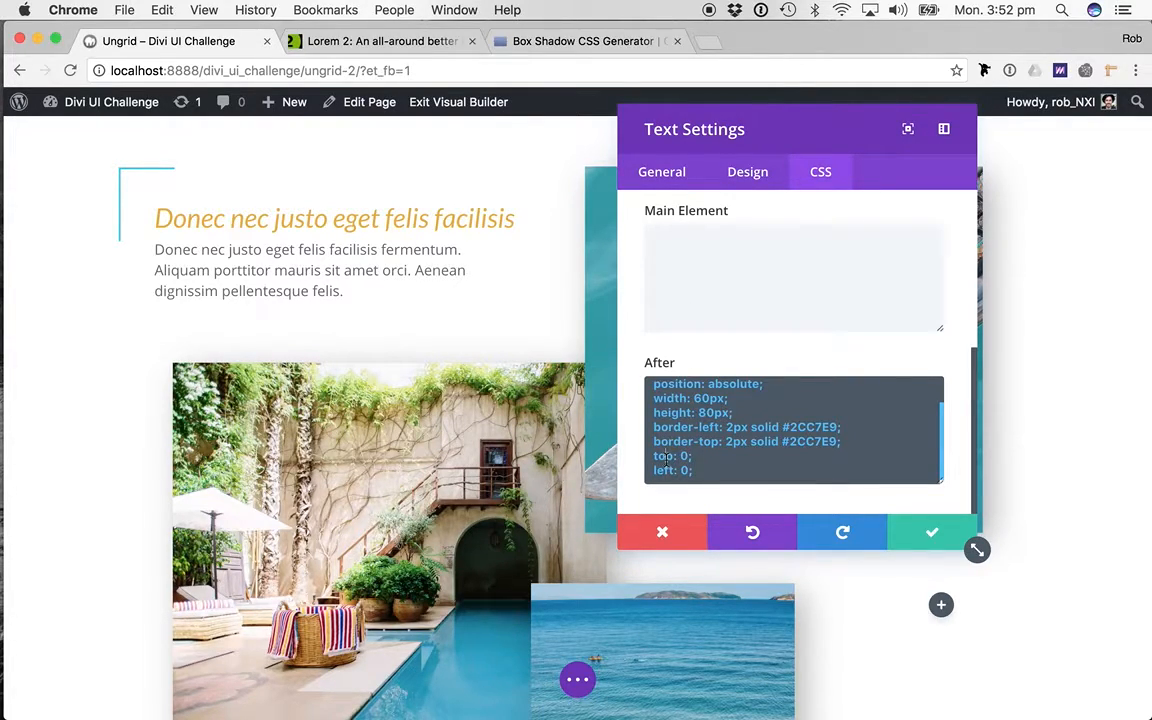
- Reposition the After element by changing its top: 0; to bottom: 0; and its left: 0; to right: 0;
{"action": "type", "text": "bottom"}
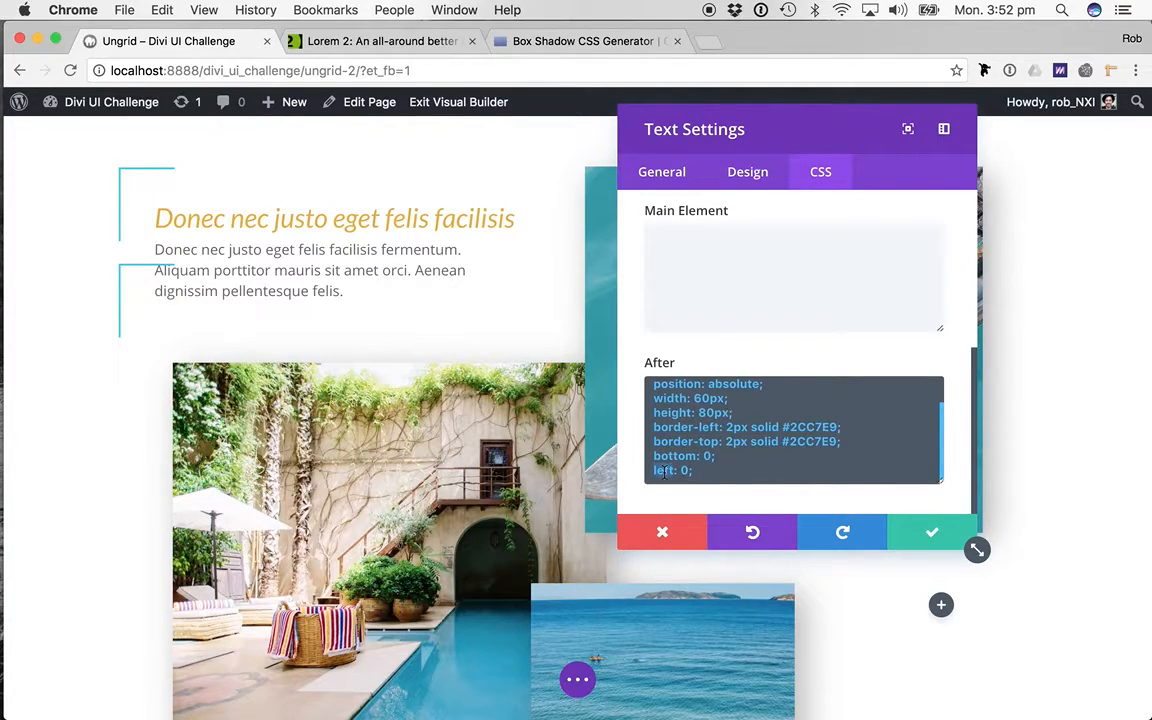
{"action": "double_click", "coordinate": [666, 471]}
{"action": "type", "text": "right"}
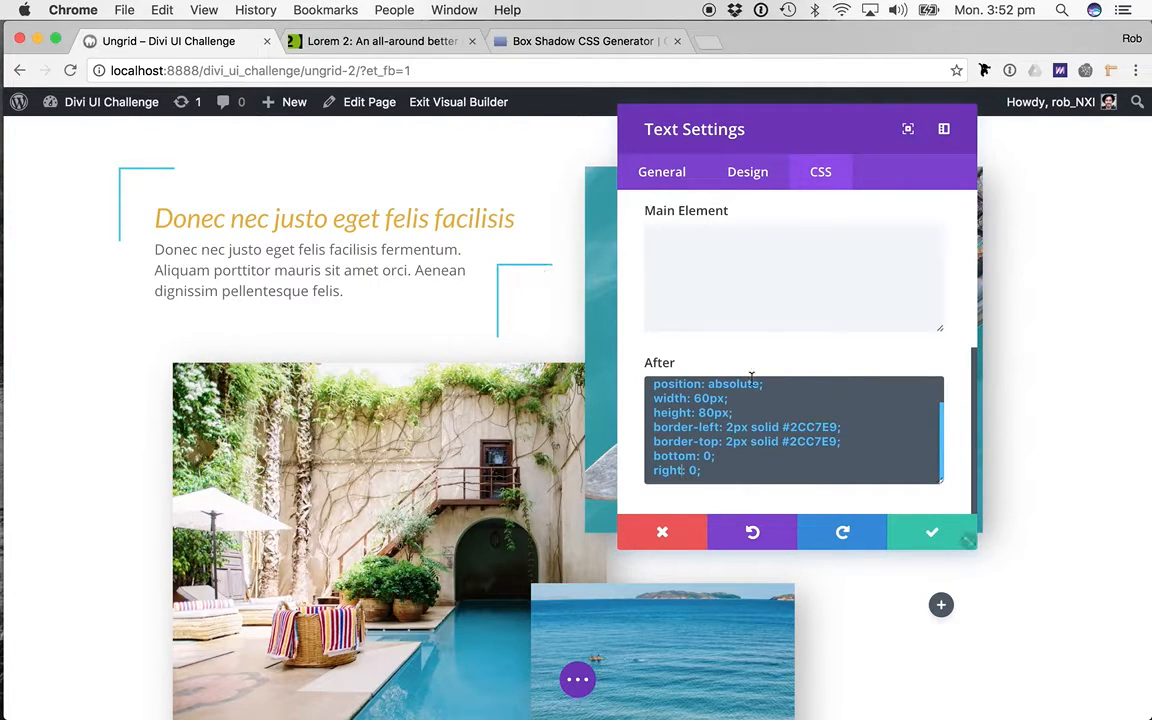
- Change the After CSS borders to border-right and border-bottom, fixing the misplaced letter m in the bottom declaration
{"action": "double_click", "coordinate": [709, 427]}
{"action": "type", "text": "right"}
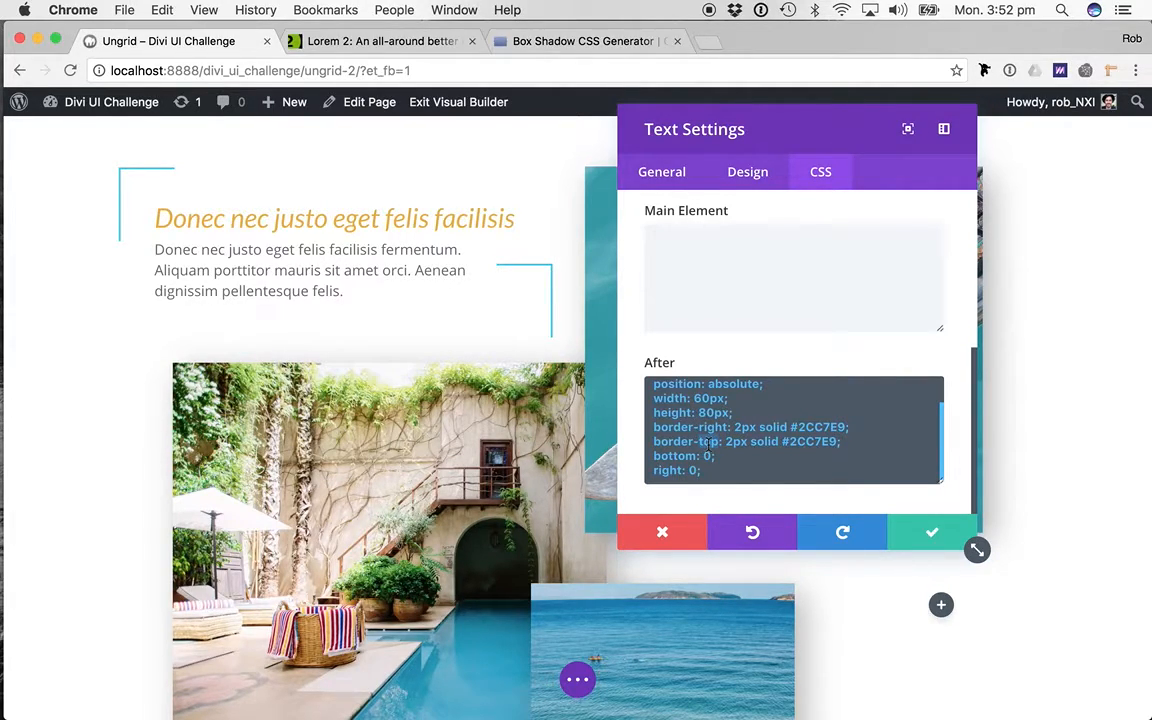
{"action": "double_click", "coordinate": [709, 441]}
{"action": "type", "text": "bottom"}
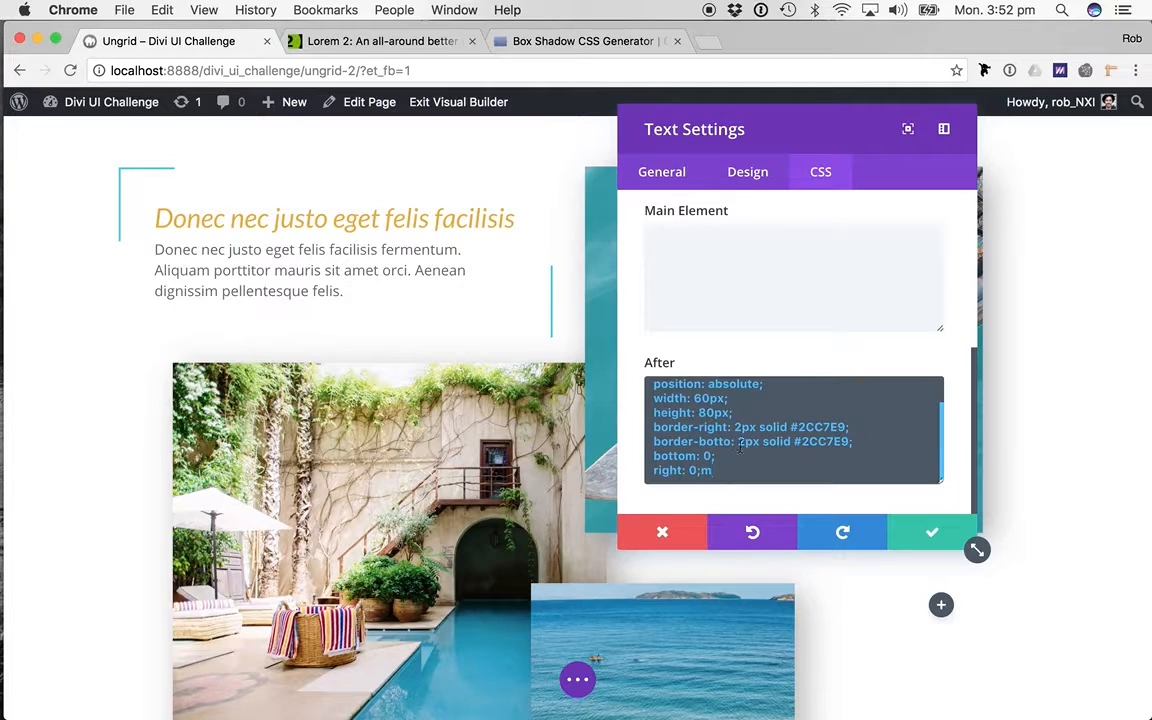
{"action": "left_click", "coordinate": [743, 441]}
{"action": "type", "text": "m"}
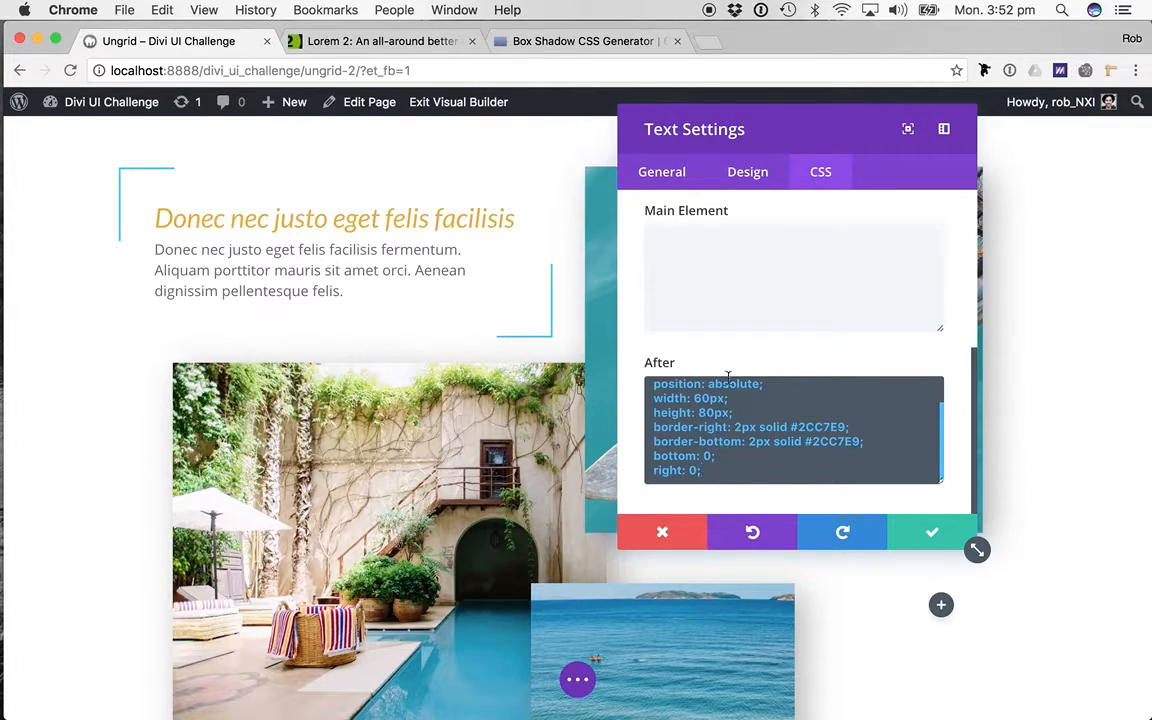
- Resize the After element with width: 40px; and height: 100px; declarations
{"action": "left_click", "coordinate": [704, 398]}
{"action": "key", "text": "BackSpace"}
{"action": "type", "text": "4"}
{"action": "key", "text": "BackSpace"}
{"action": "type", "text": "10"}
- Move the settings window off the boat image, accept the text settings and save the page
{"action": "left_click_drag", "start_coordinate": [836, 134], "coordinate": [346, 176]}
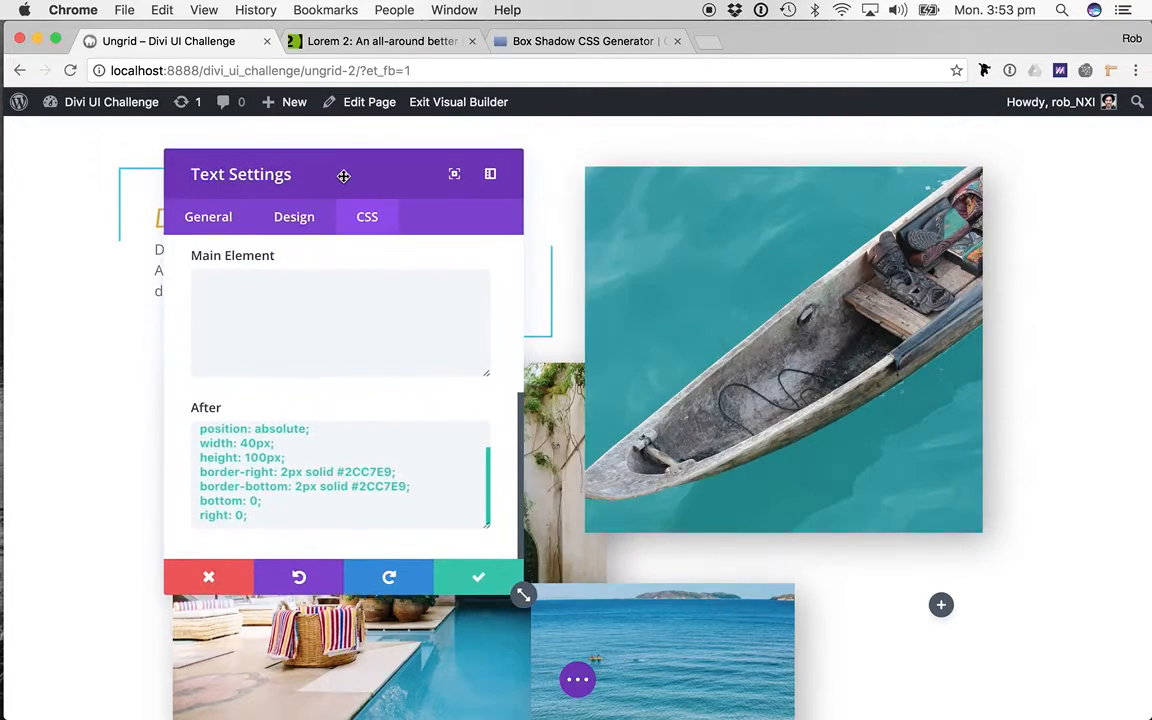
{"action": "left_click", "coordinate": [475, 577]}
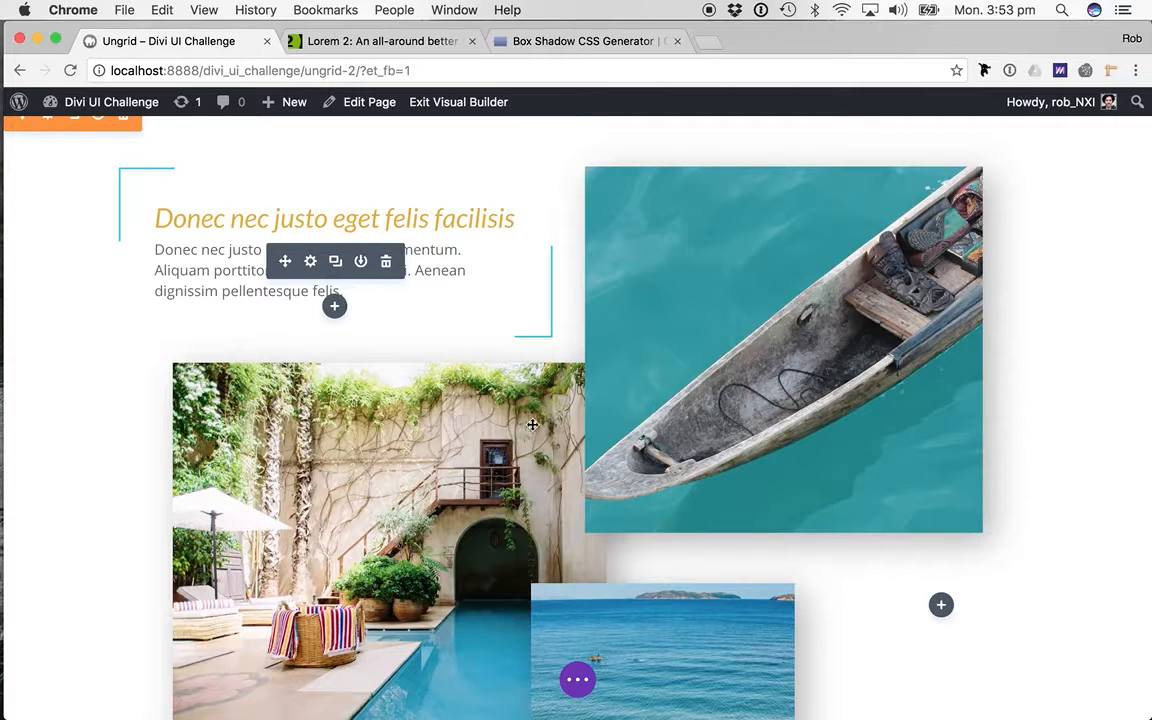
{"action": "left_click", "coordinate": [577, 679]}
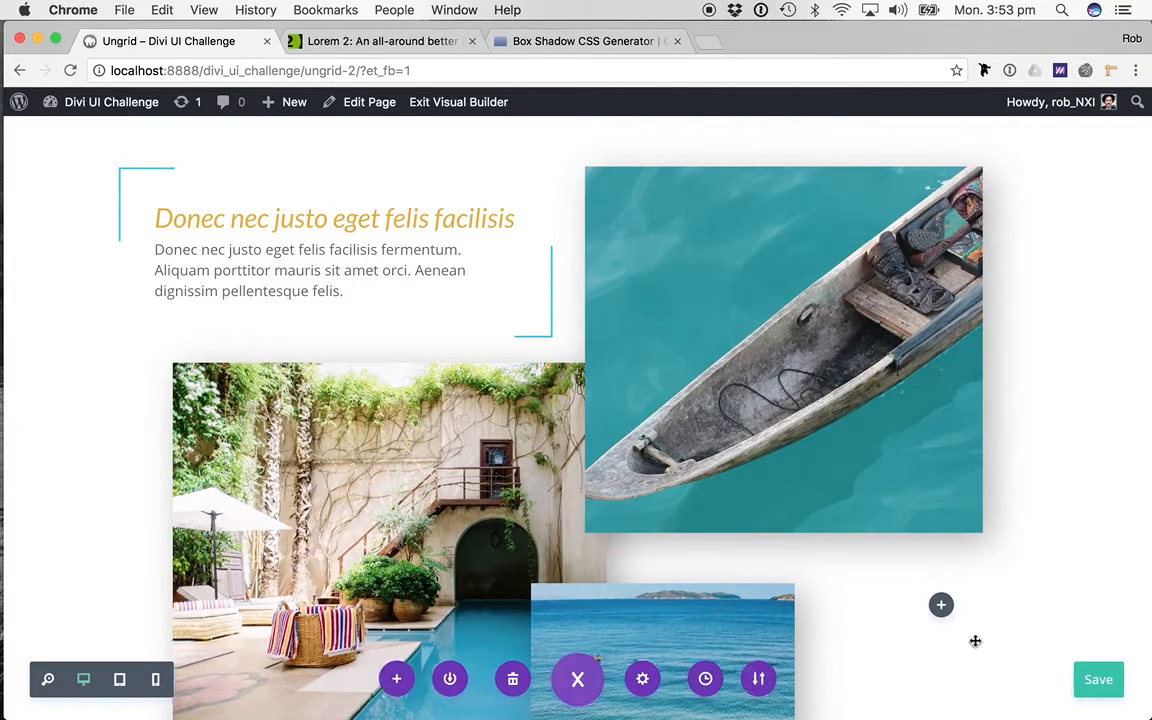
{"action": "left_click", "coordinate": [1099, 681]}
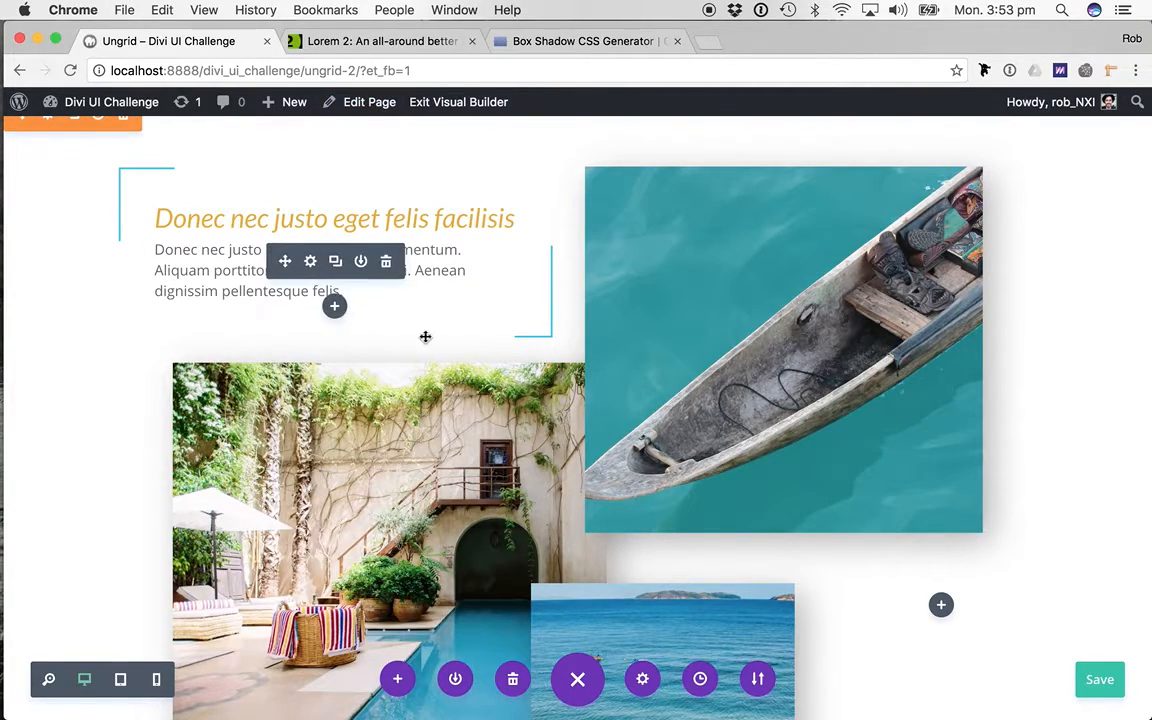
- Open the page outside the Visual Builder in a new tab and examine where both corner borders sit
{"action": "left_click", "coordinate": [452, 104], "text": "super"}
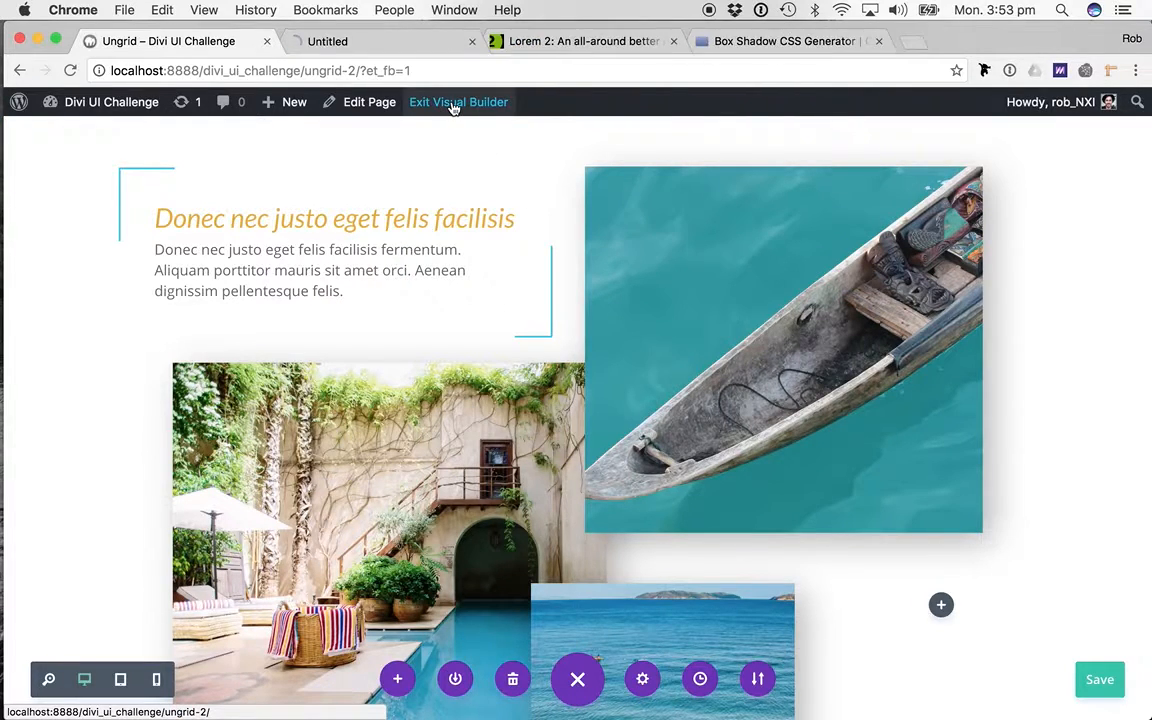
{"action": "left_click", "coordinate": [380, 41]}
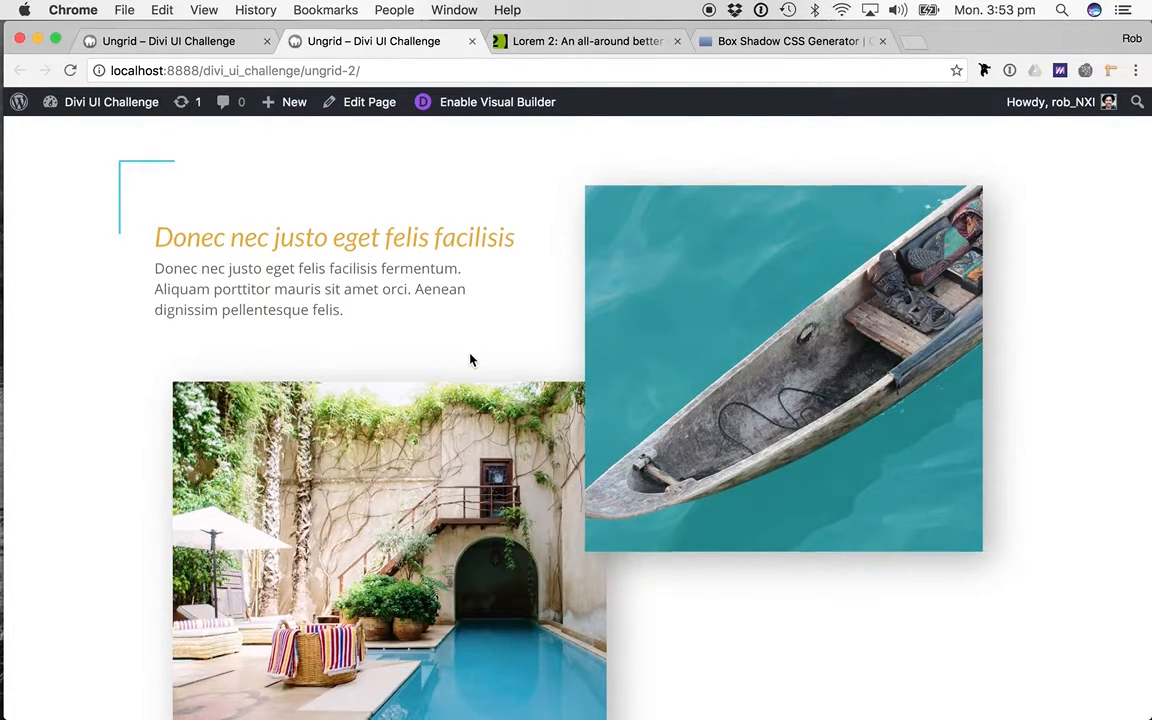
{"action": "scroll", "coordinate": [471, 360], "scroll_direction": "down", "scroll_amount": 4}
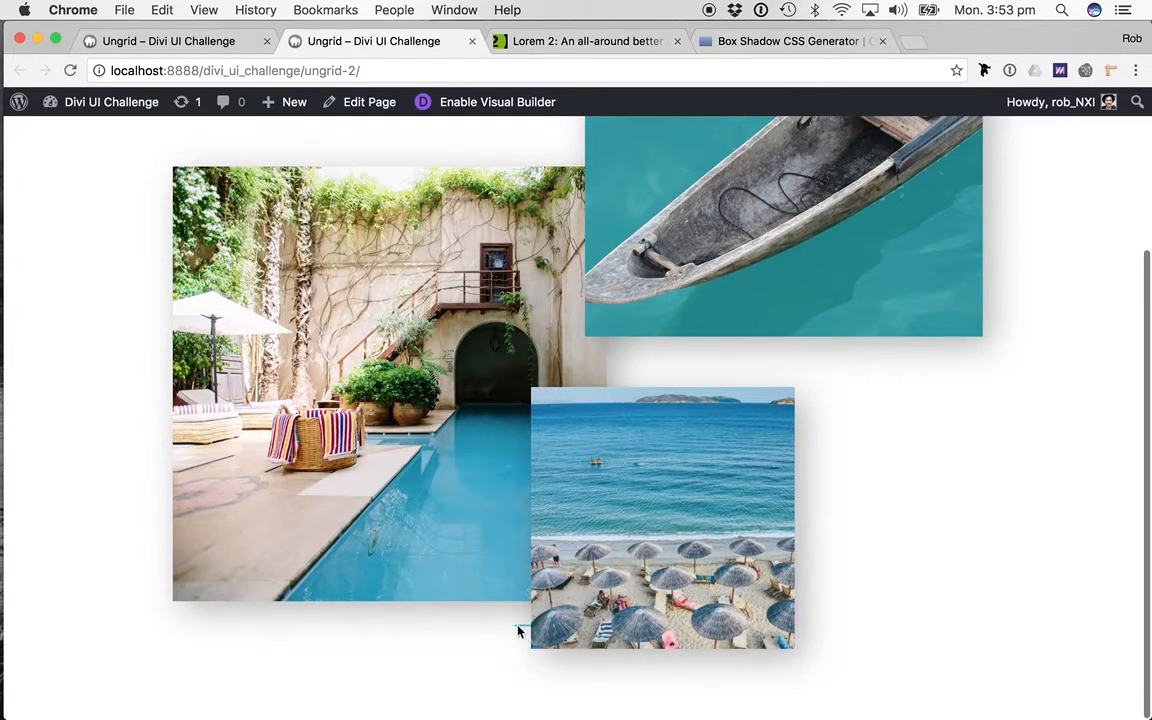
{"action": "scroll", "coordinate": [510, 542], "scroll_direction": "up", "scroll_amount": 4}
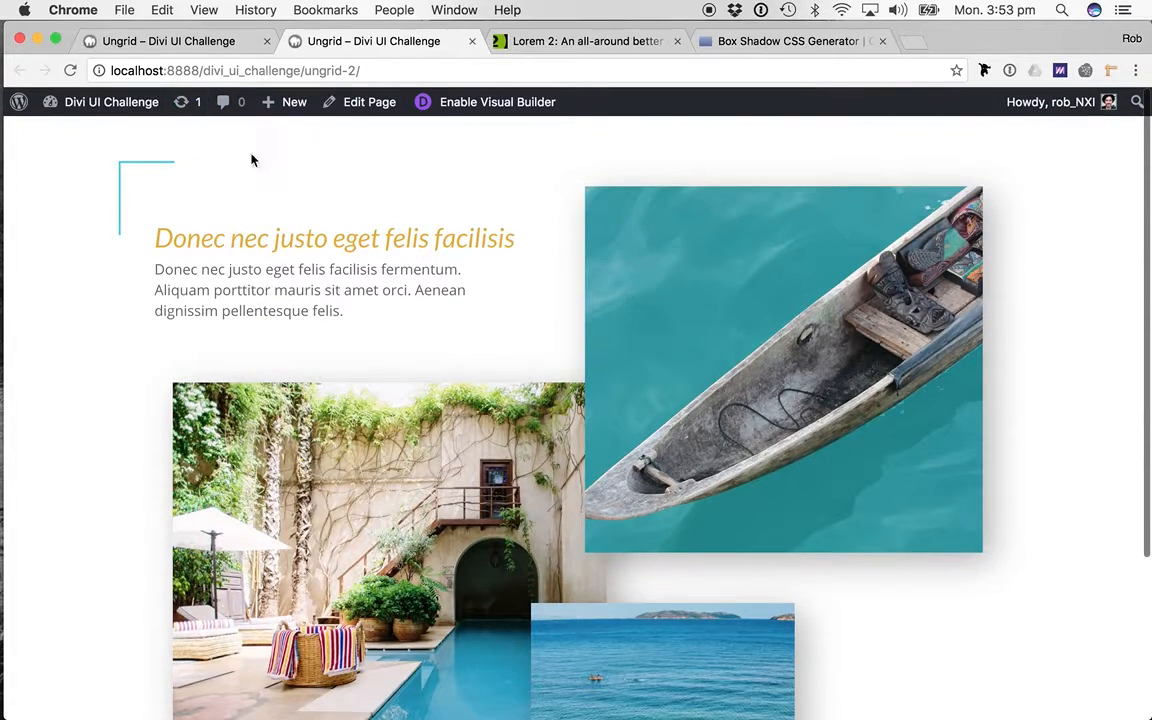
- Add position: relative; to the Main Element CSS of the heading text module in the Visual Builder
{"action": "left_click", "coordinate": [150, 41]}
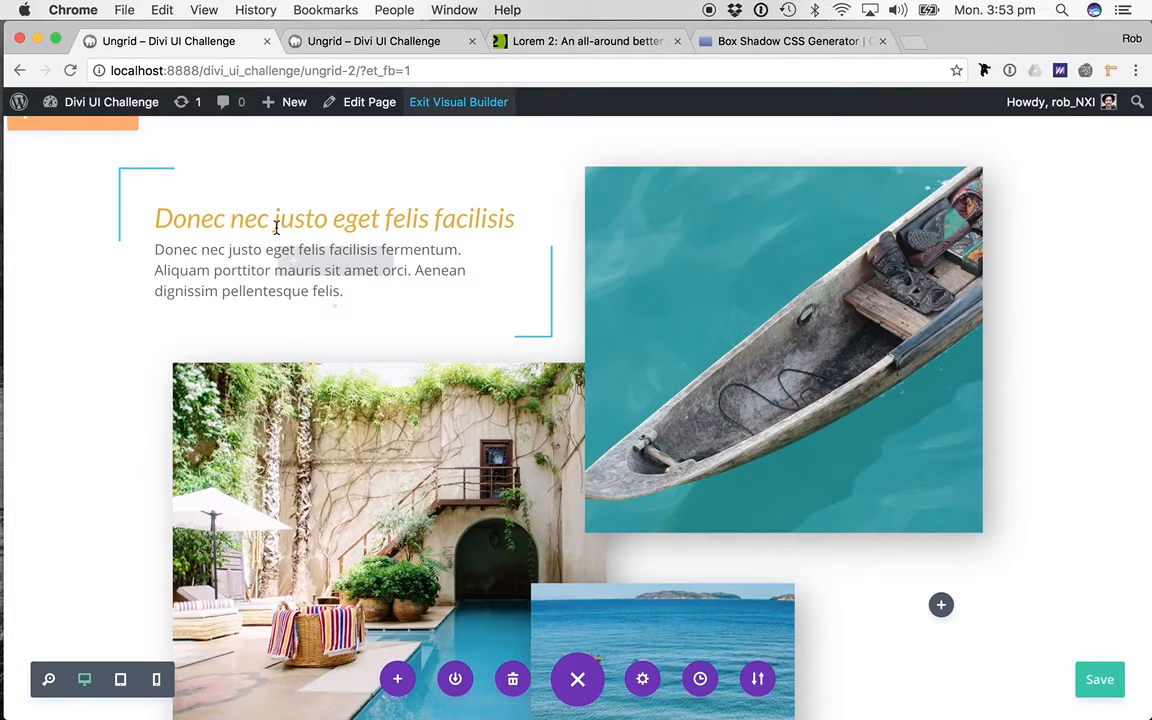
{"action": "mouse_move", "coordinate": [276, 226]}
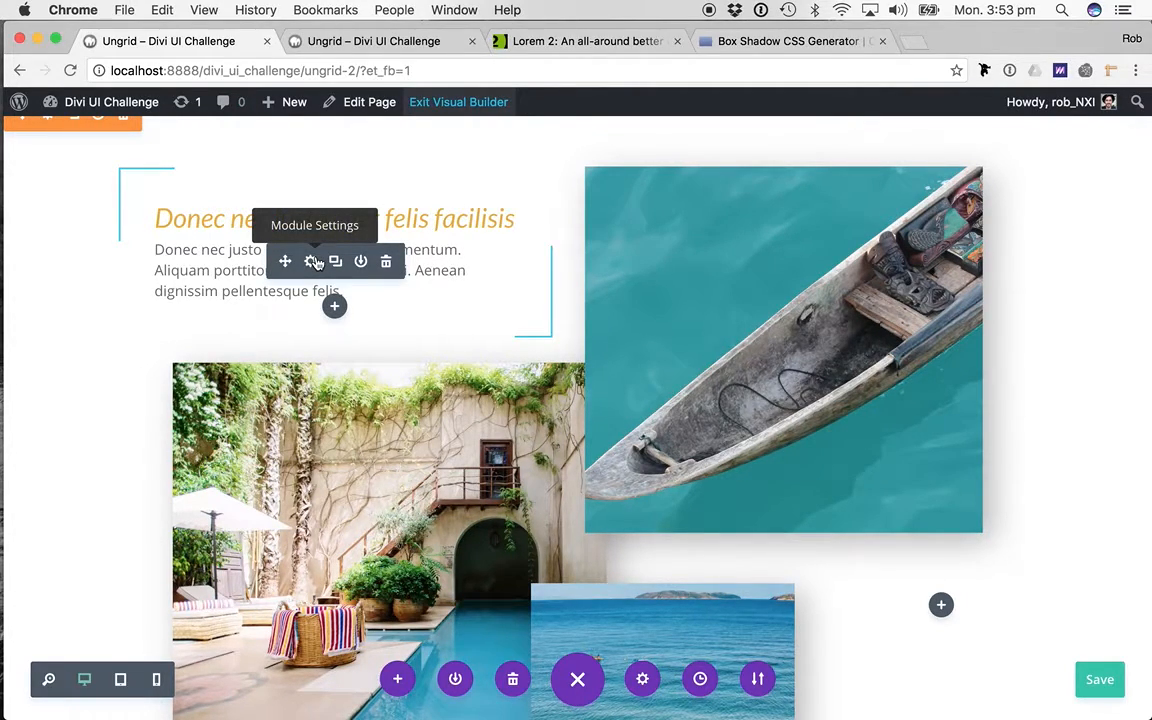
{"action": "left_click", "coordinate": [313, 261]}
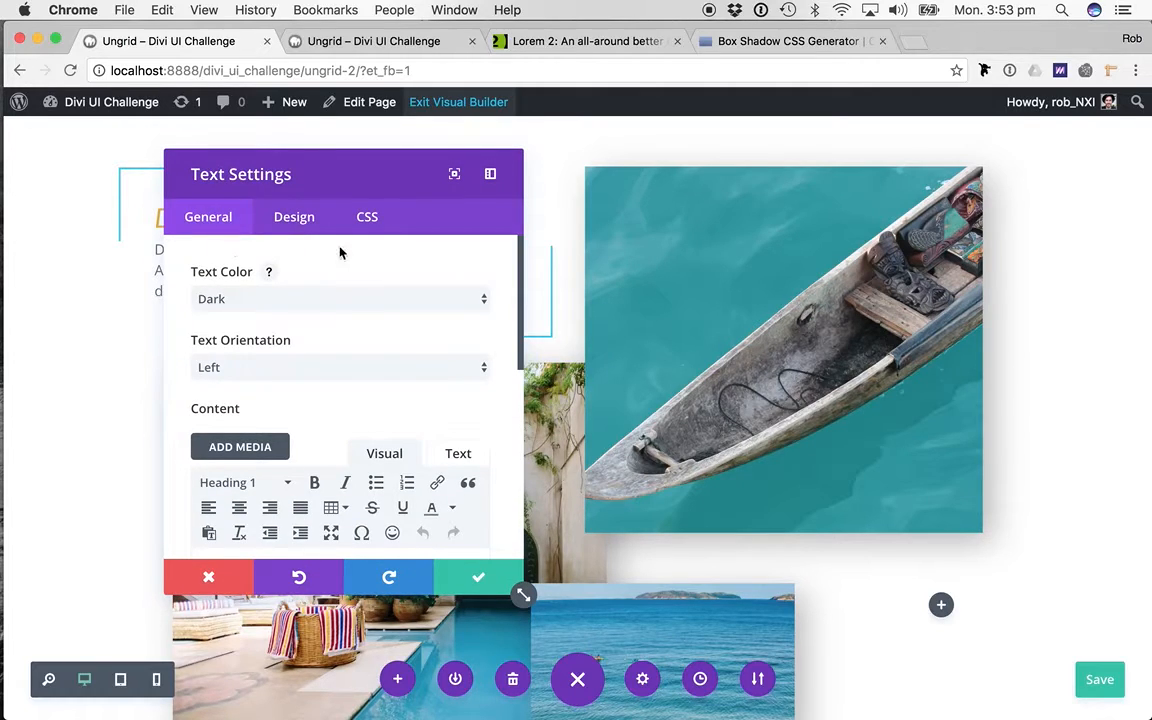
{"action": "left_click_drag", "start_coordinate": [247, 160], "coordinate": [750, 187]}
{"action": "left_click", "coordinate": [748, 216]}
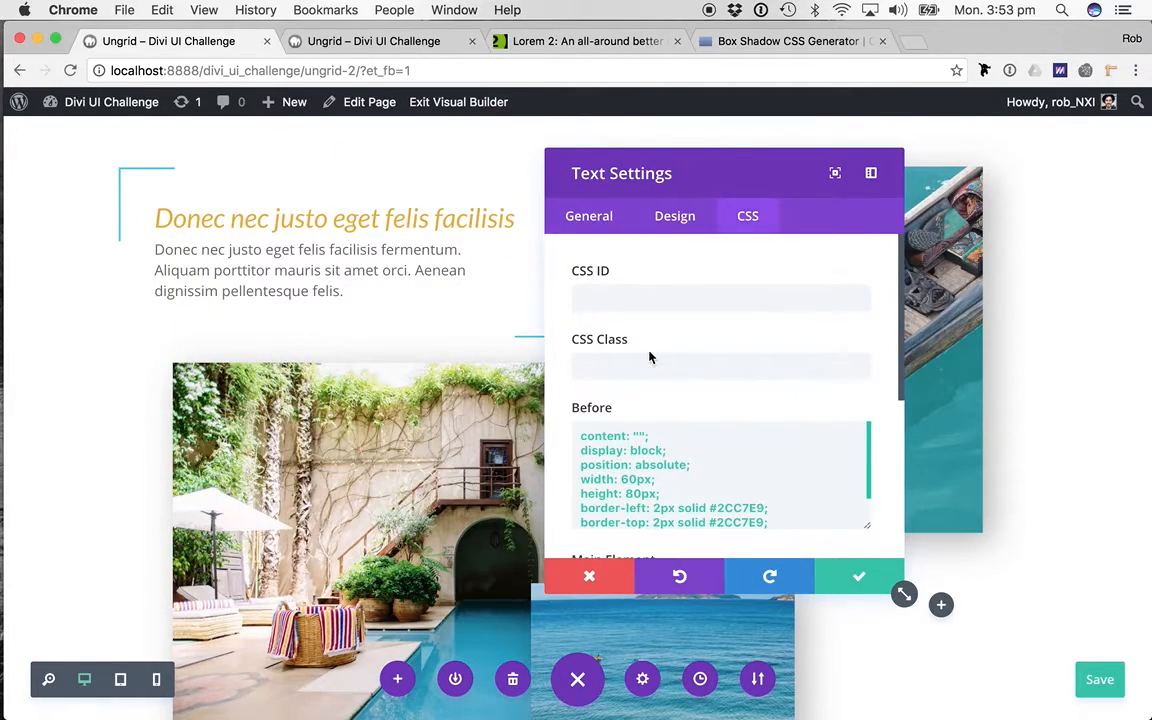
{"action": "scroll", "coordinate": [650, 355], "scroll_direction": "down", "scroll_amount": 3}
{"action": "left_click", "coordinate": [609, 414]}
{"action": "type", "text": "position: relative;"}
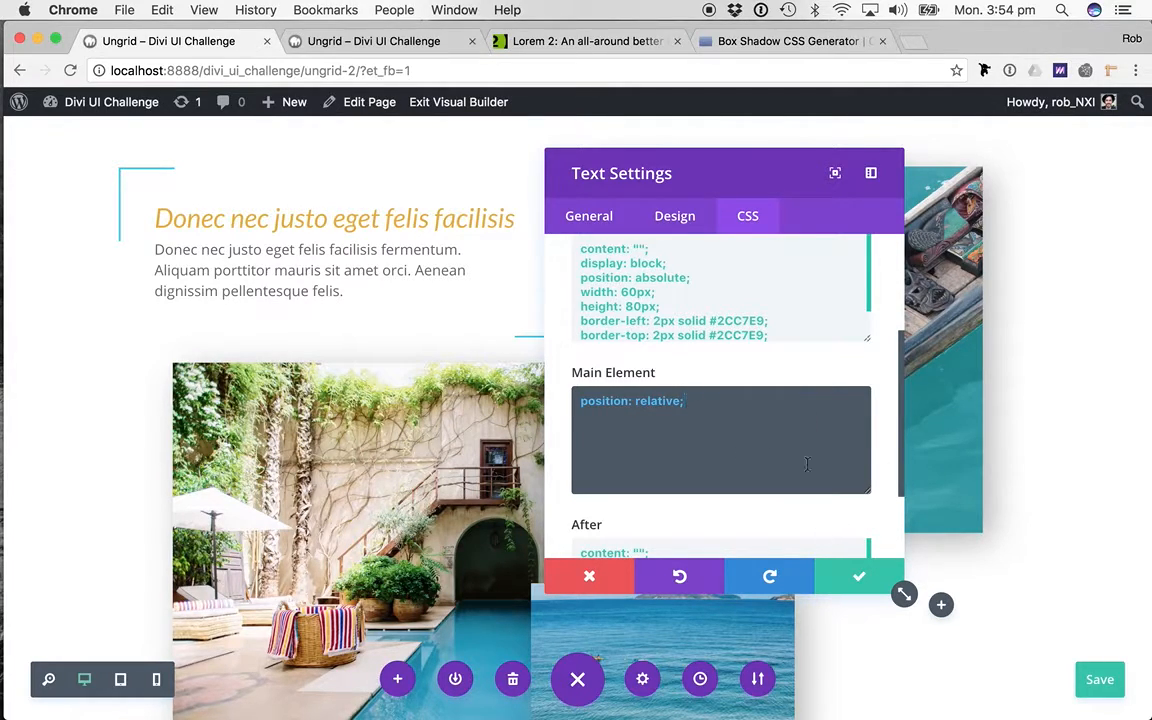
{"action": "scroll", "coordinate": [809, 470], "scroll_direction": "down", "scroll_amount": 1}
{"action": "left_click", "coordinate": [779, 496]}
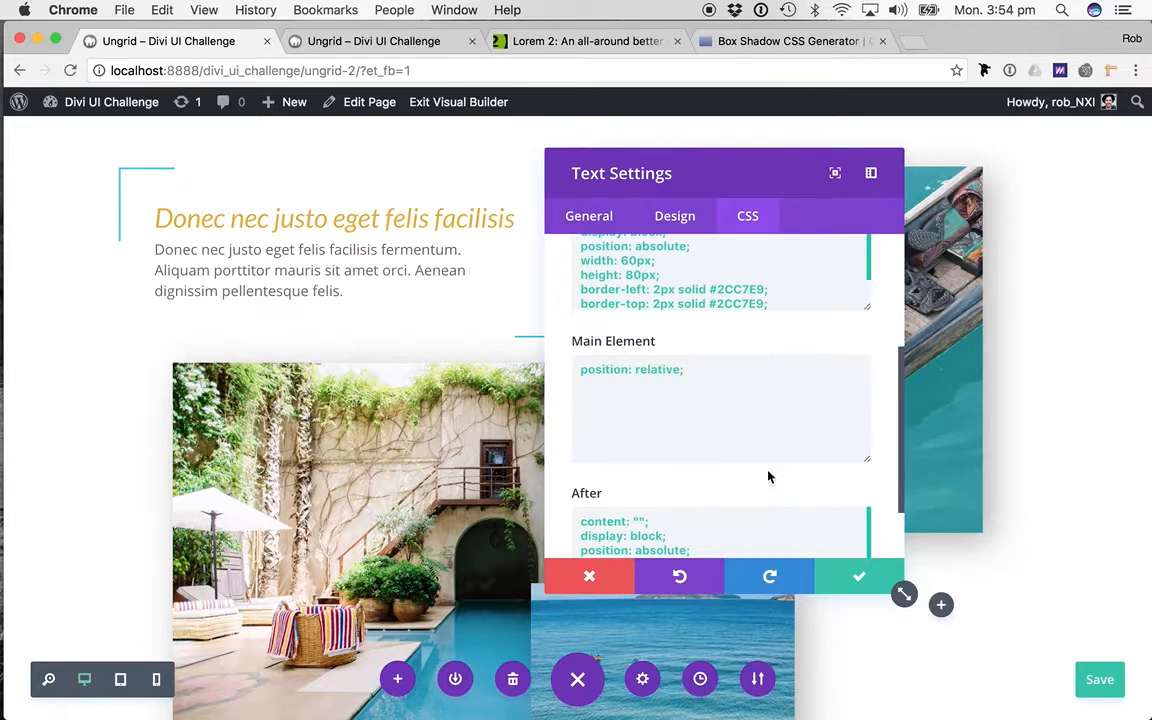
{"action": "scroll", "coordinate": [776, 447], "scroll_direction": "up", "scroll_amount": 1}
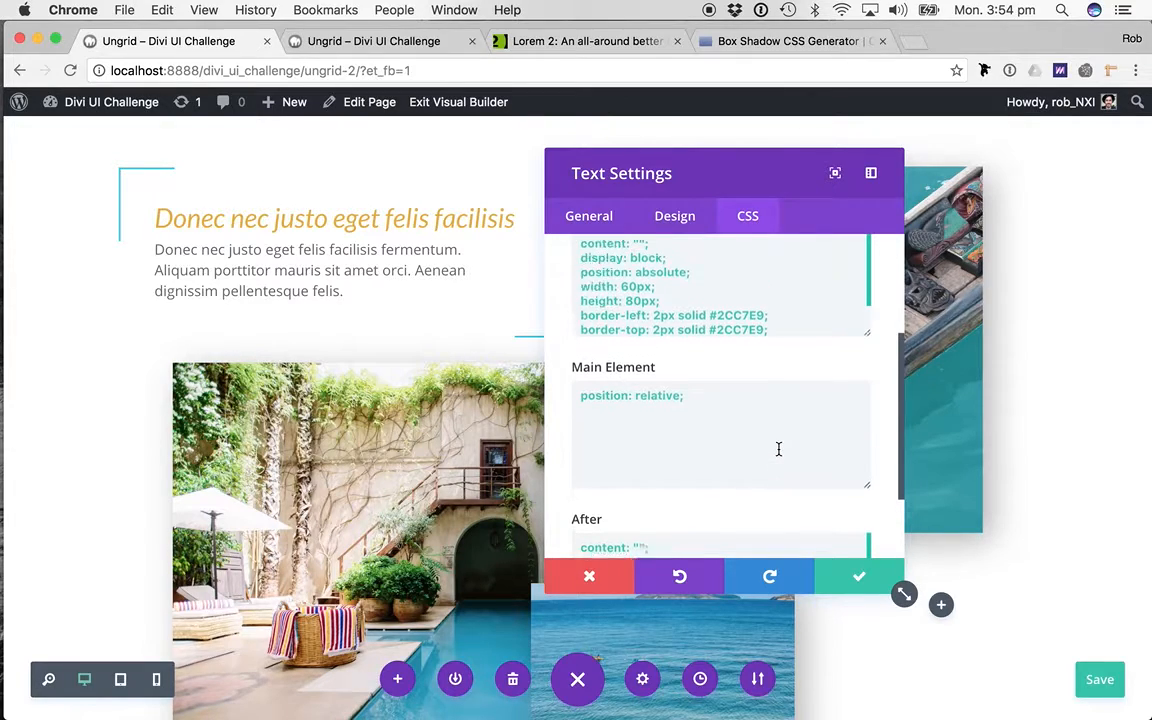
- Accept the text settings, save the page, and reload the live page to check the heading's corner borders
{"action": "left_click", "coordinate": [862, 575]}
{"action": "key", "text": "super+s"}
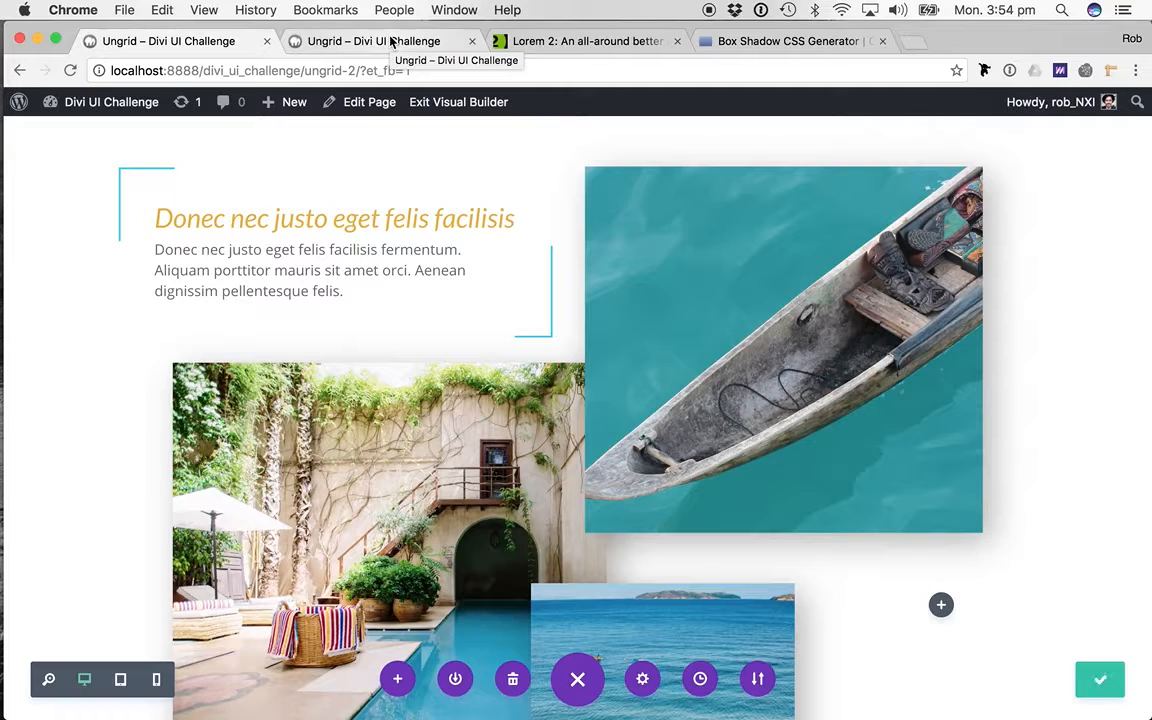
{"action": "left_click", "coordinate": [391, 41]}
{"action": "key", "text": "super+r"}
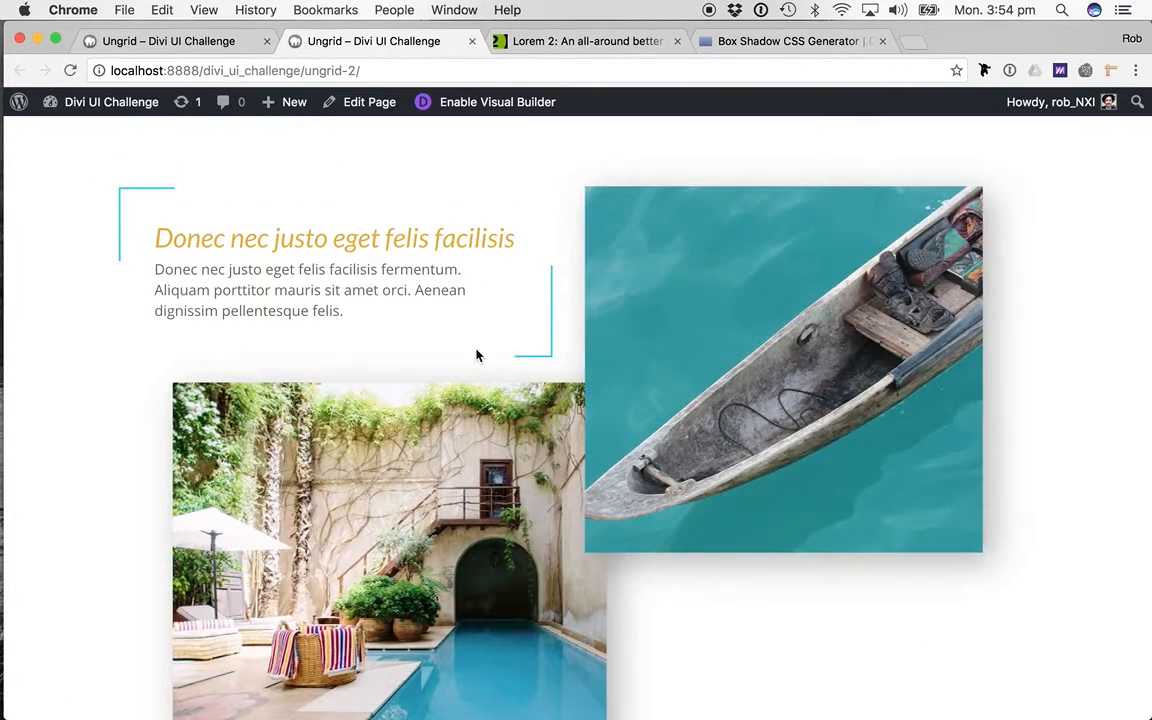
{"action": "scroll", "coordinate": [350, 279], "scroll_direction": "down", "scroll_amount": 3}
{"action": "scroll", "coordinate": [350, 279], "scroll_direction": "up", "scroll_amount": 3}
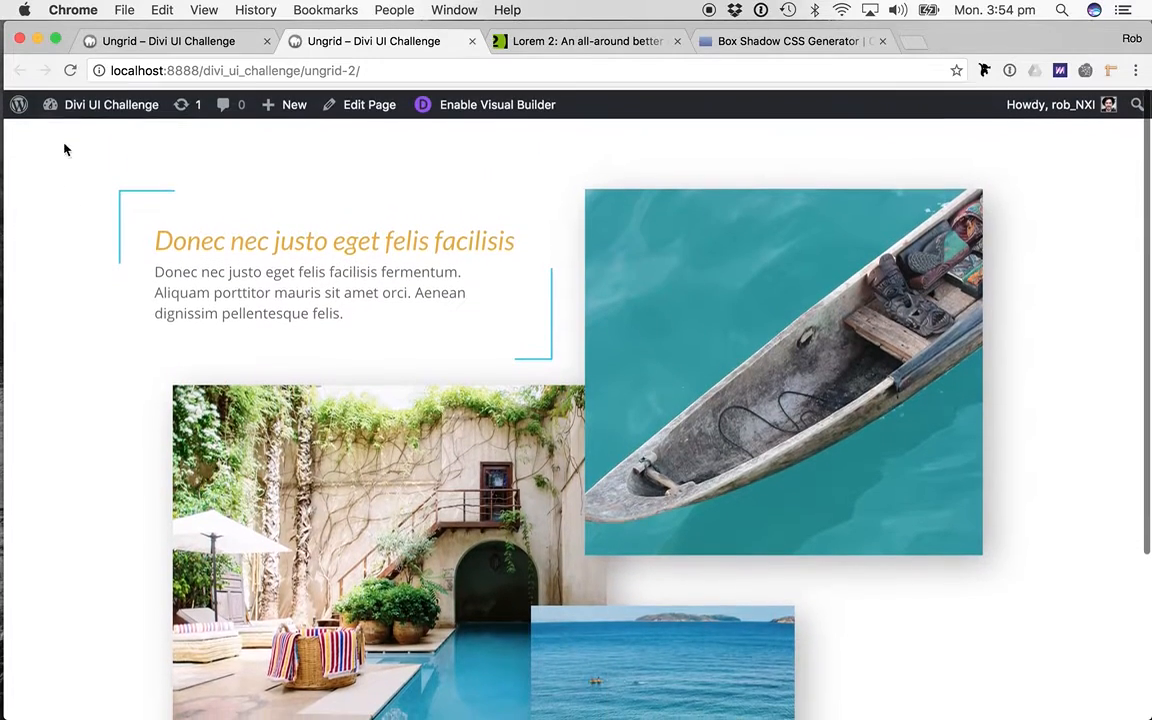
- Copy all of the Before CSS from the heading text module's settings
{"action": "left_click", "coordinate": [158, 43]}
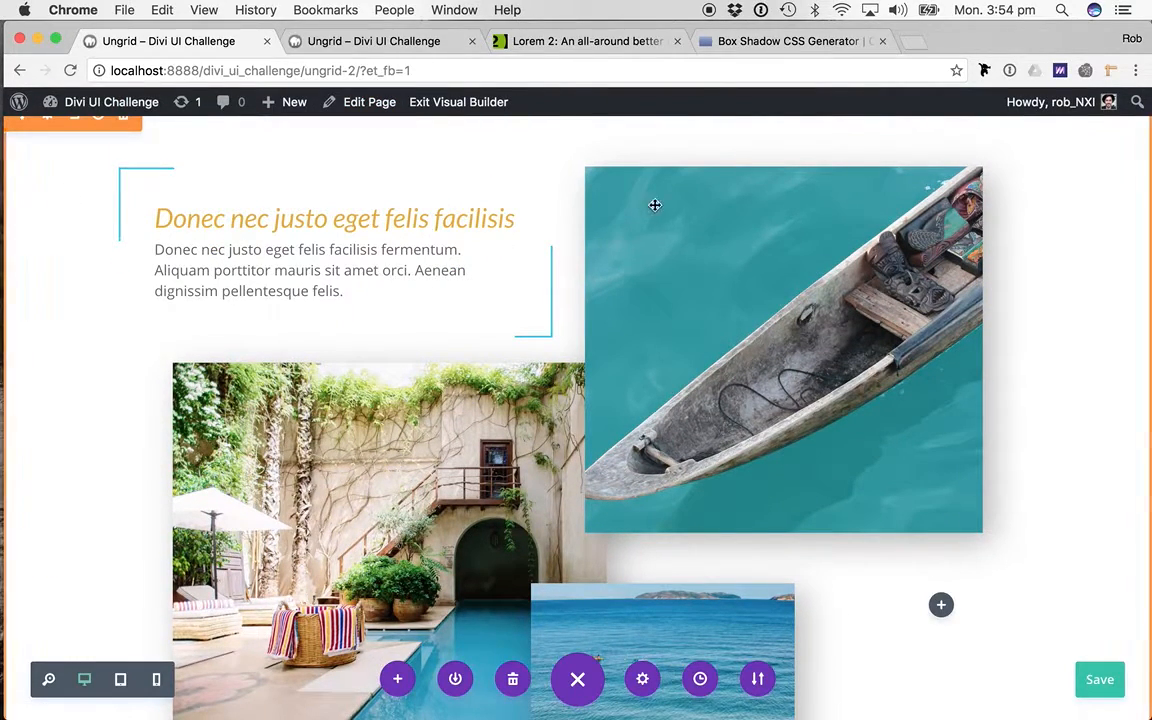
{"action": "mouse_move", "coordinate": [653, 273]}
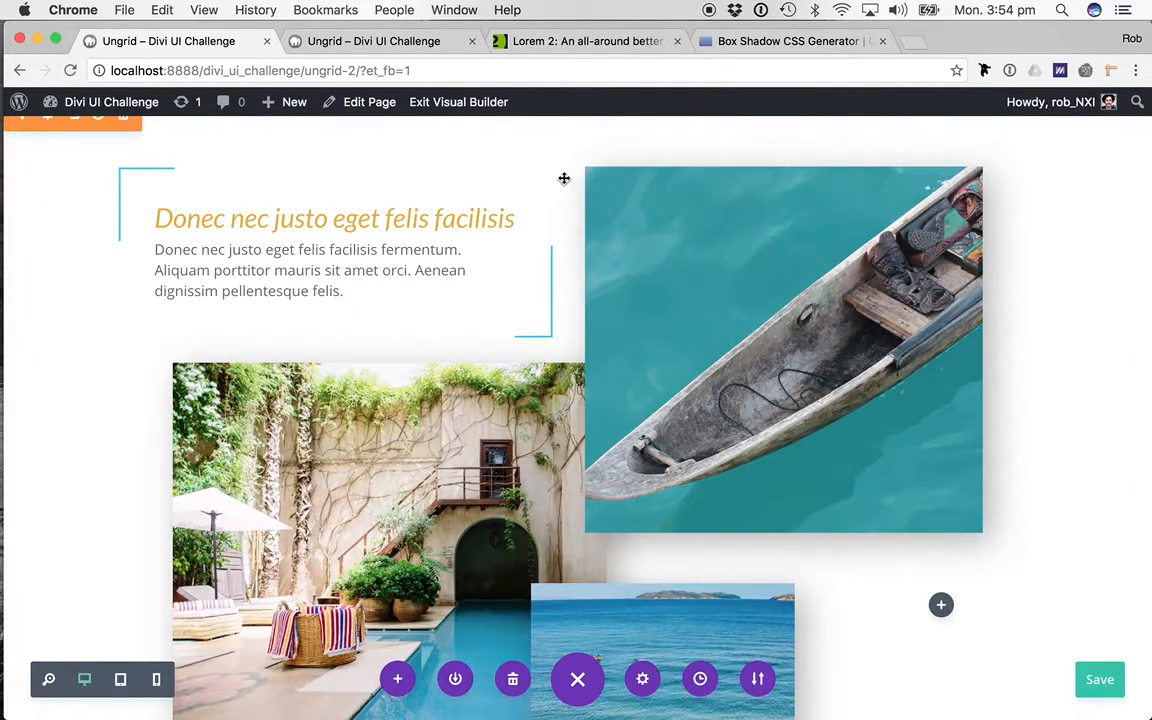
{"action": "left_click", "coordinate": [313, 261]}
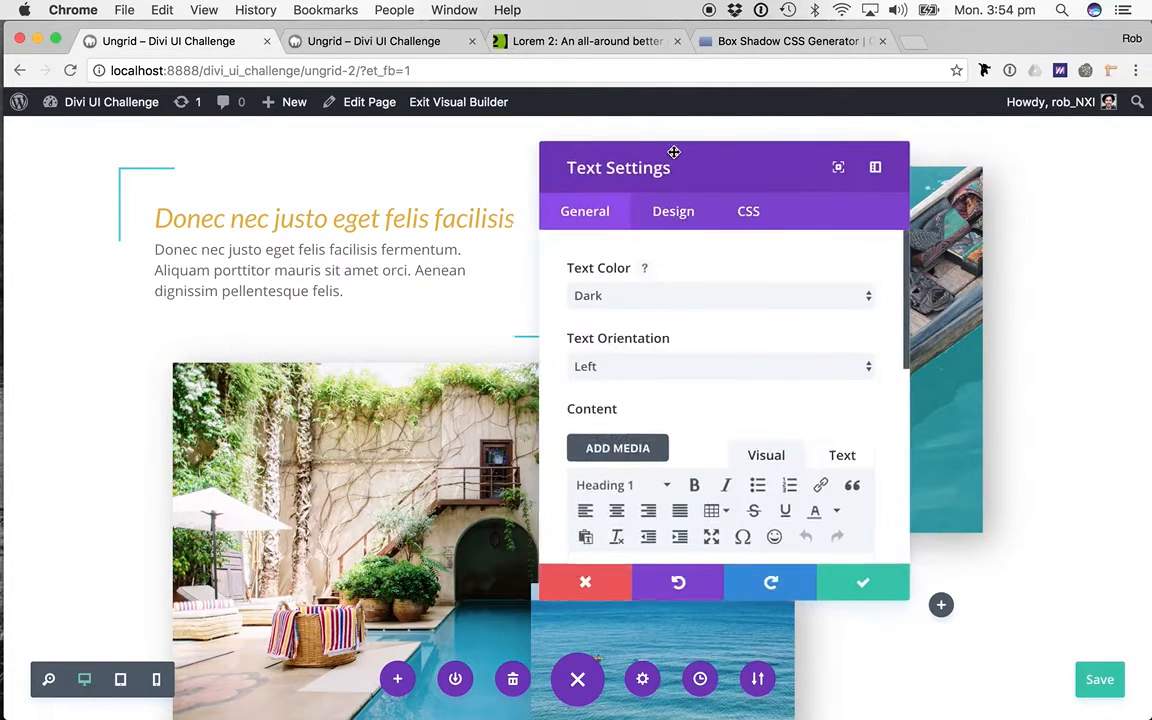
{"action": "scroll", "coordinate": [726, 300], "scroll_direction": "down", "scroll_amount": 1}
{"action": "left_click", "coordinate": [747, 218]}
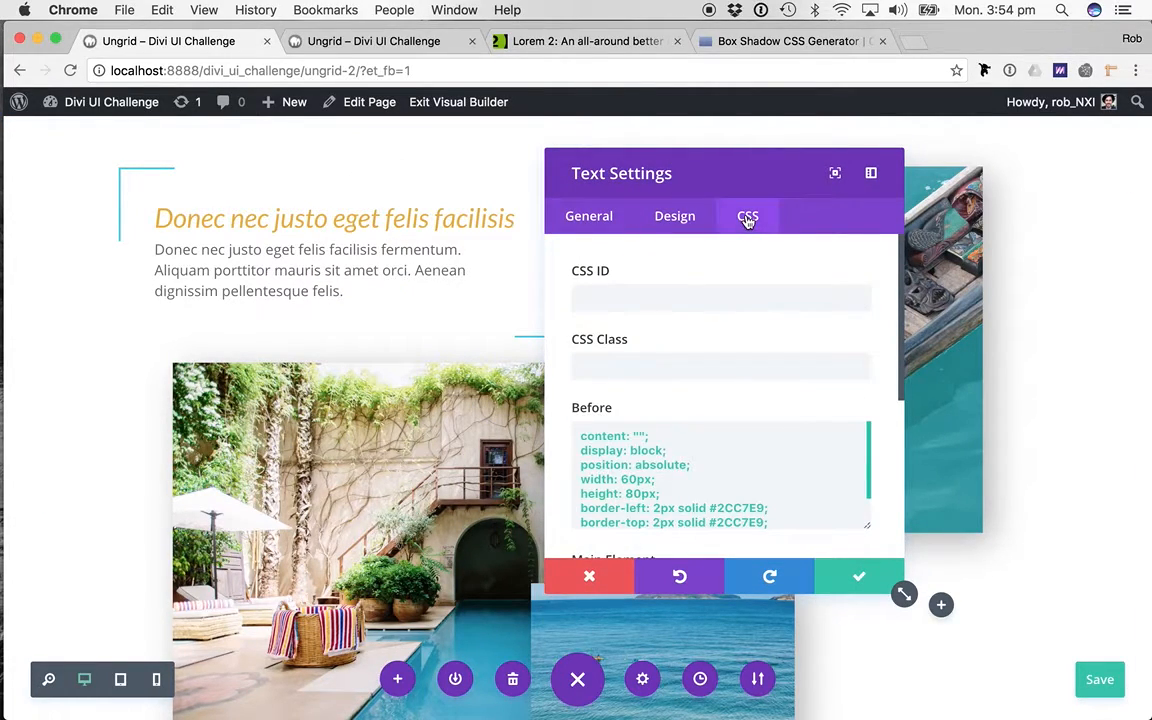
{"action": "scroll", "coordinate": [783, 431], "scroll_direction": "down", "scroll_amount": 2}
{"action": "key", "text": "super+a"}
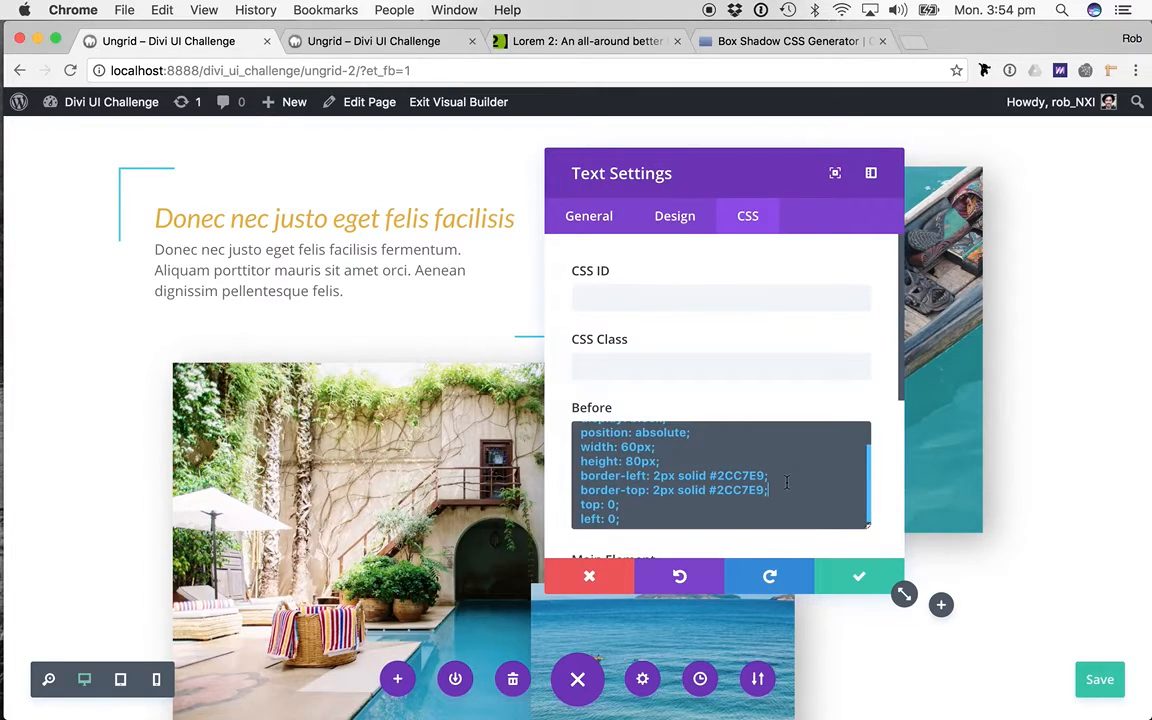
{"action": "key", "text": "super+c"}
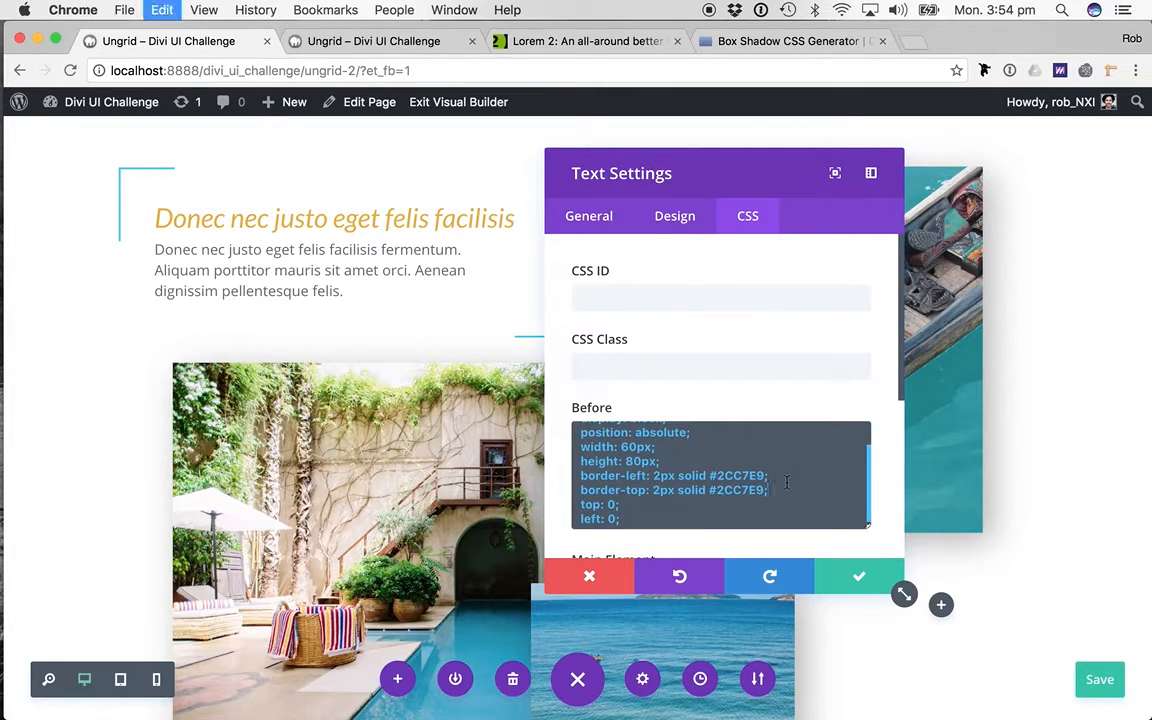
- Paste the copied CSS into the boat image's Before field and move the settings window off the image
{"action": "left_click", "coordinate": [864, 582]}
{"action": "left_click", "coordinate": [758, 212]}
{"action": "left_click", "coordinate": [748, 216]}
{"action": "scroll", "coordinate": [722, 358], "scroll_direction": "down", "scroll_amount": 3}
{"action": "left_click", "coordinate": [724, 337]}
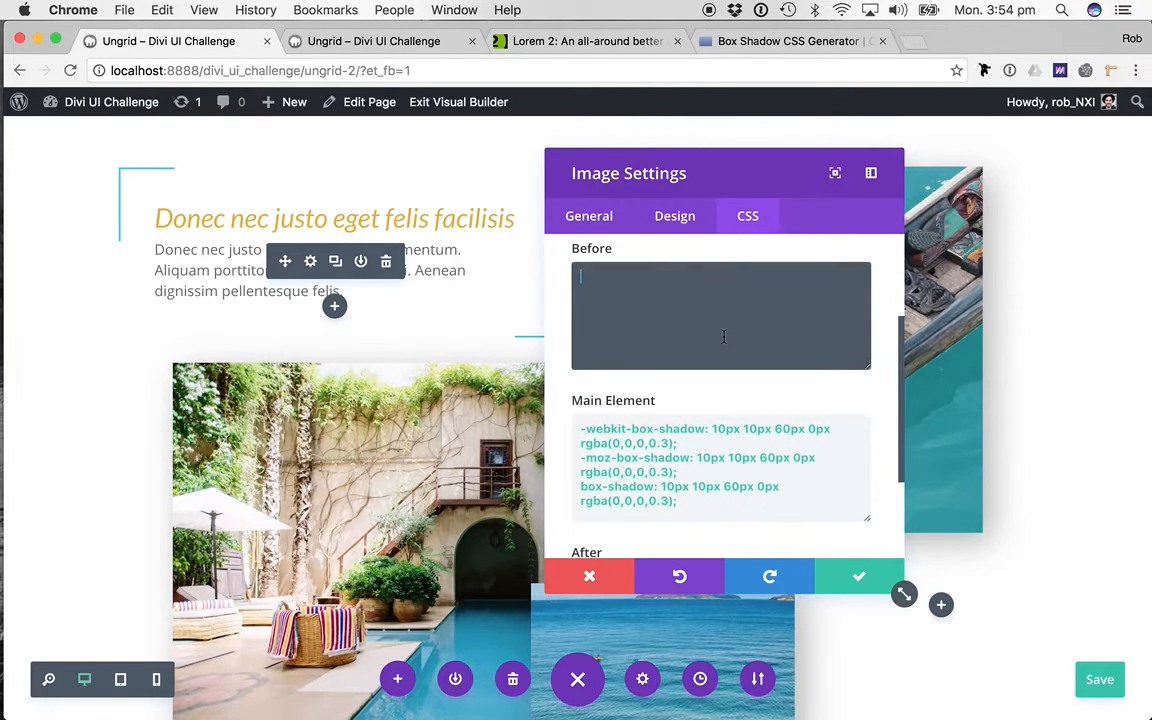
{"action": "key", "text": "super+v"}
{"action": "left_click_drag", "start_coordinate": [795, 162], "coordinate": [347, 159]}
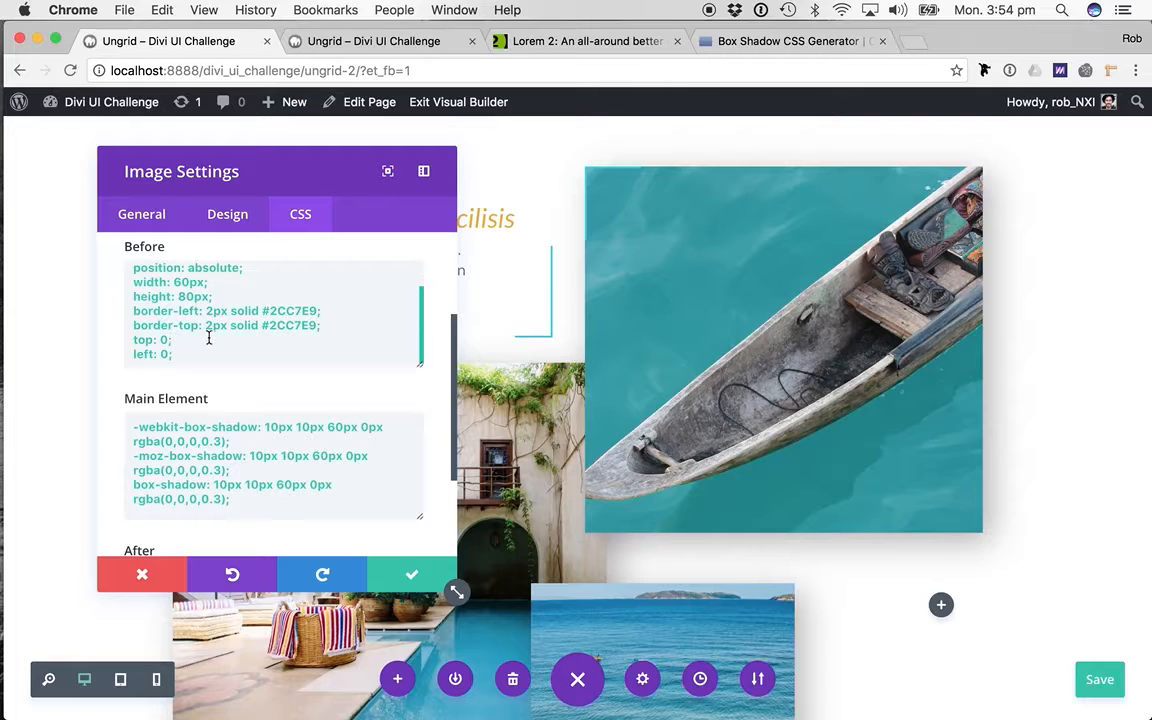
- Change the border-left and border-top colors in the boat image's Before CSS to #fff
{"action": "scroll", "coordinate": [210, 333], "scroll_direction": "up", "scroll_amount": 1}
{"action": "double_click", "coordinate": [294, 340]}
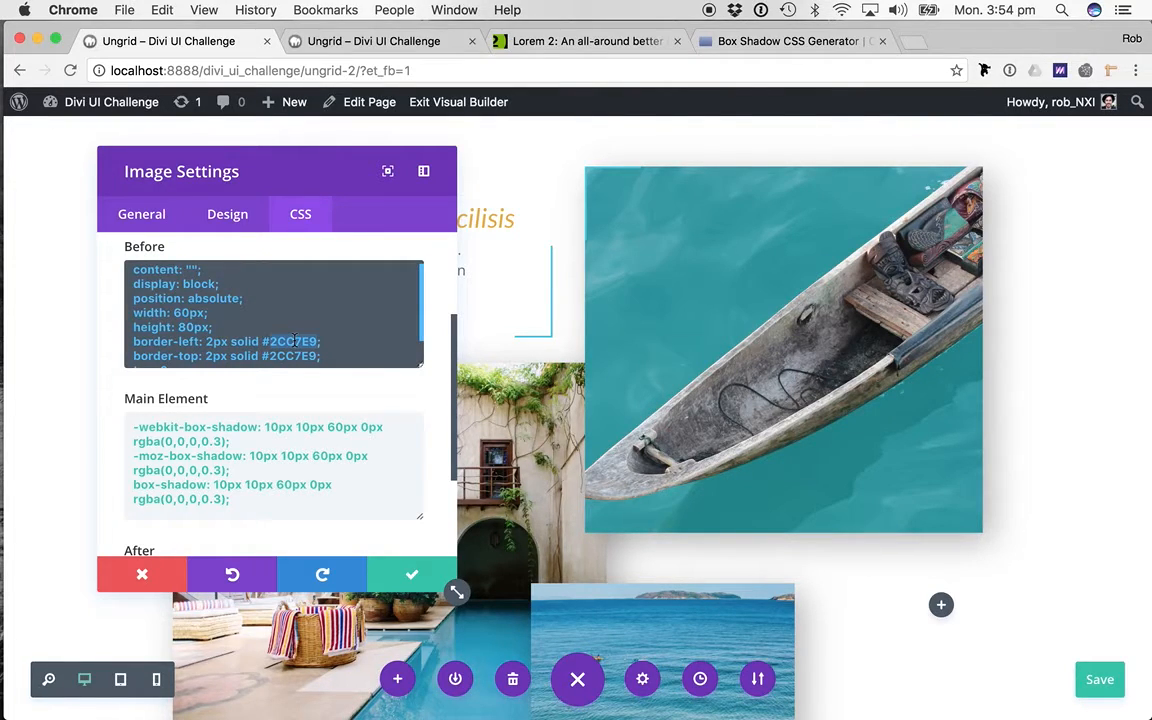
{"action": "type", "text": "fff"}
{"action": "double_click", "coordinate": [291, 355]}
{"action": "type", "text": "fff"}
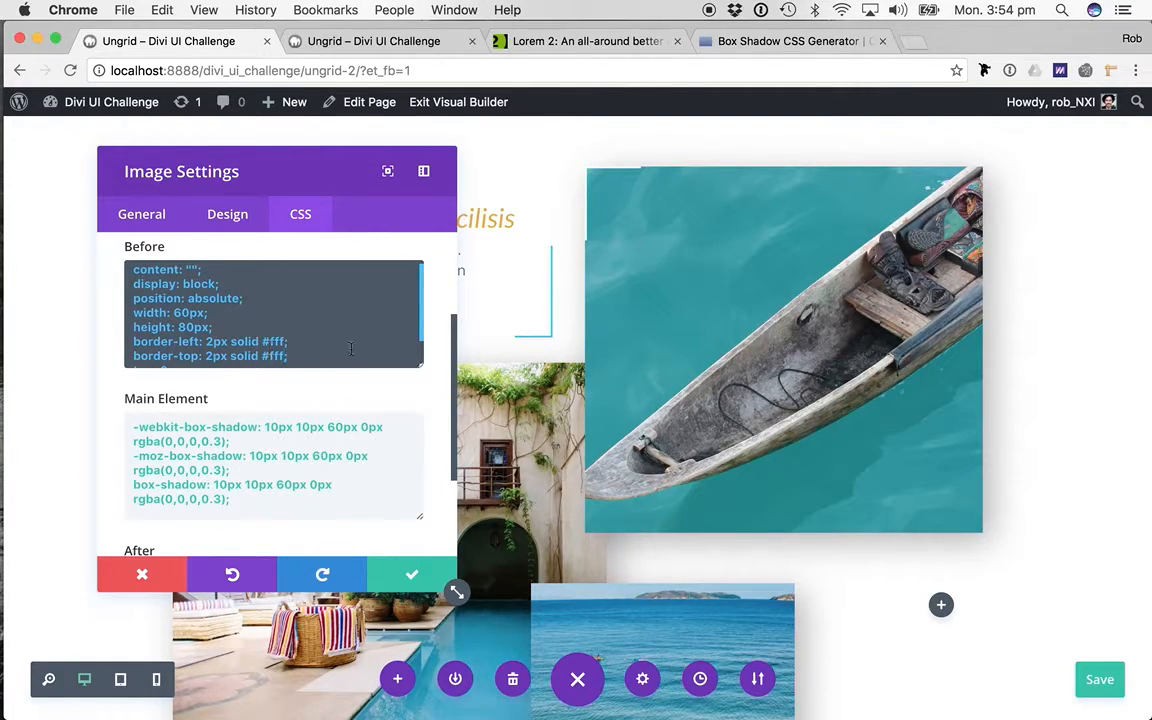
- Inset the boat image's Before corner with top: 40px; and left: 40px; declarations
{"action": "scroll", "coordinate": [294, 334], "scroll_direction": "down", "scroll_amount": 1}
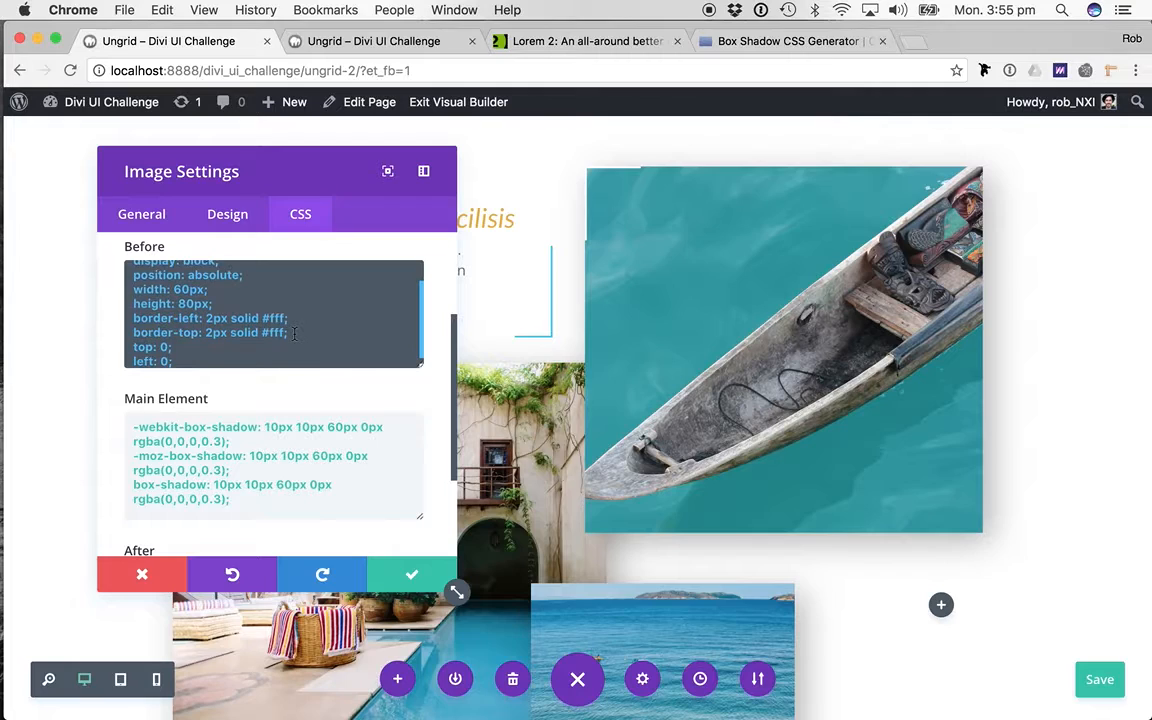
{"action": "left_click", "coordinate": [162, 346]}
{"action": "type", "text": "40px"}
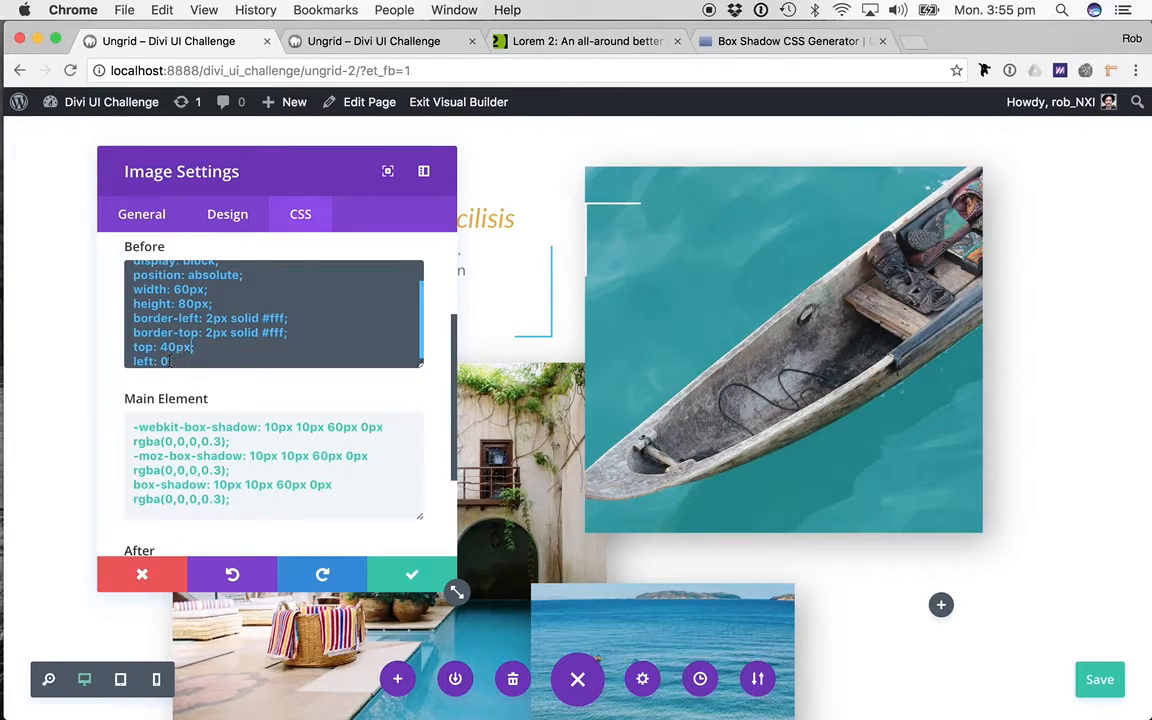
{"action": "left_click", "coordinate": [161, 361]}
{"action": "type", "text": "40px;"}
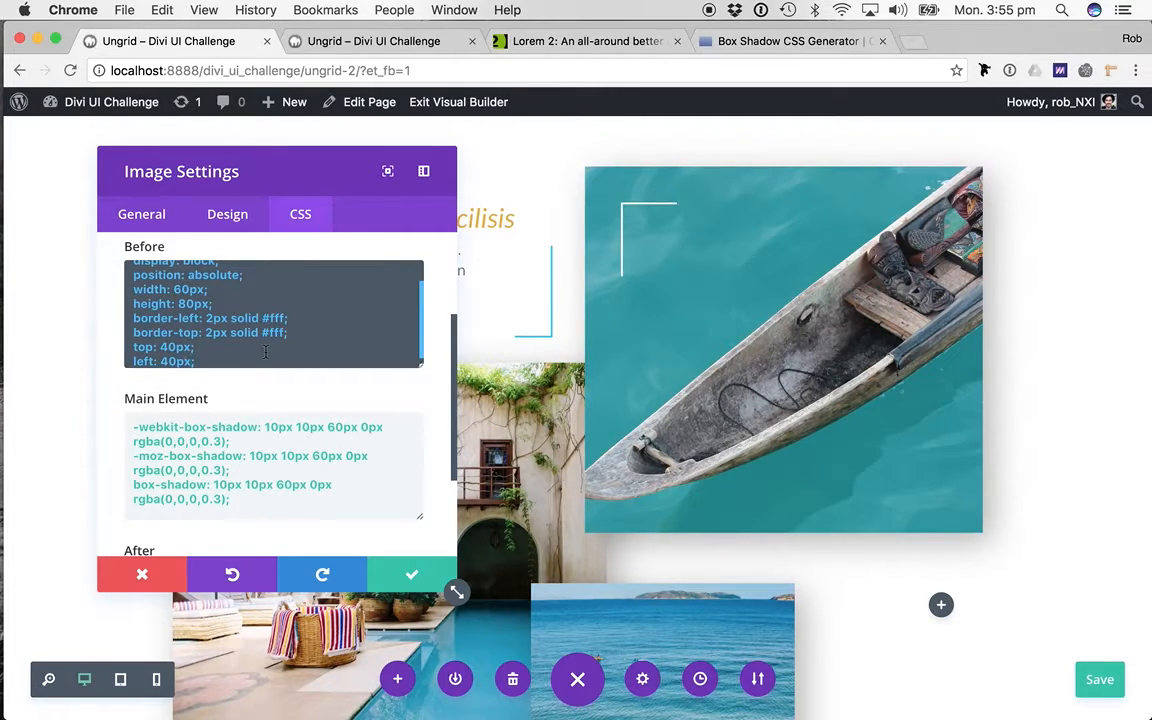
- Duplicate the boat image's Before CSS into After and position it with bottom: 40px; and right: 40px;
{"action": "key", "text": "super+a"}
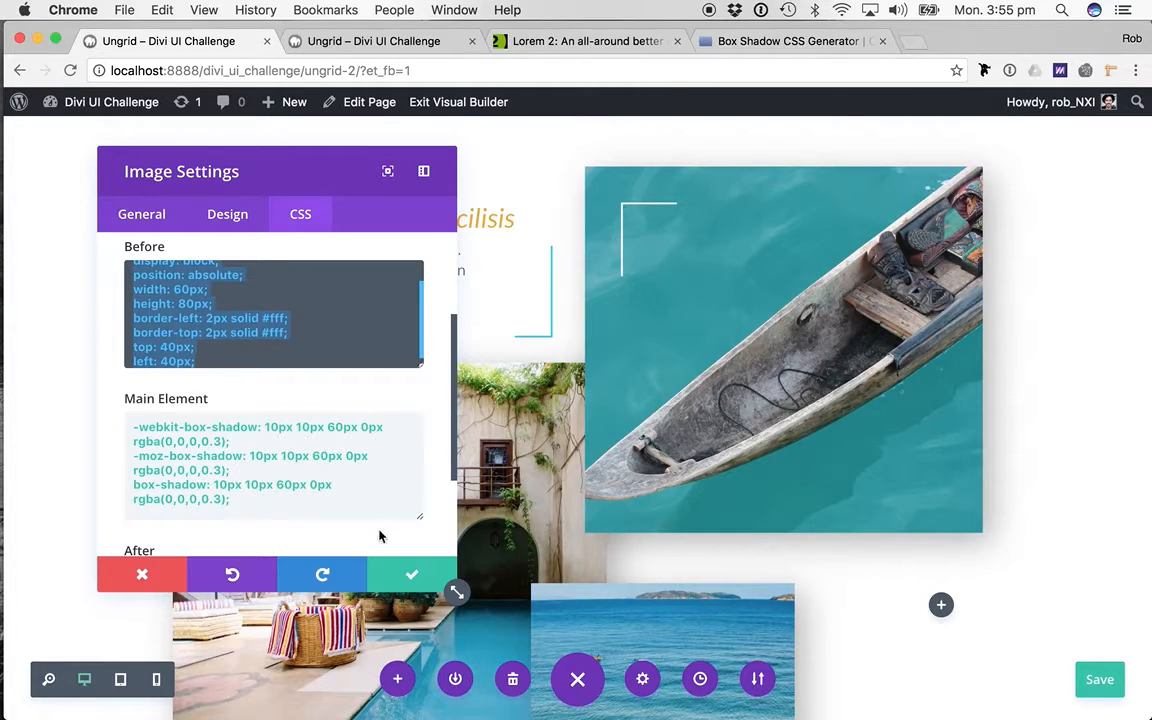
{"action": "scroll", "coordinate": [393, 537], "scroll_direction": "down", "scroll_amount": 3}
{"action": "left_click", "coordinate": [298, 485]}
{"action": "key", "text": "super+v"}
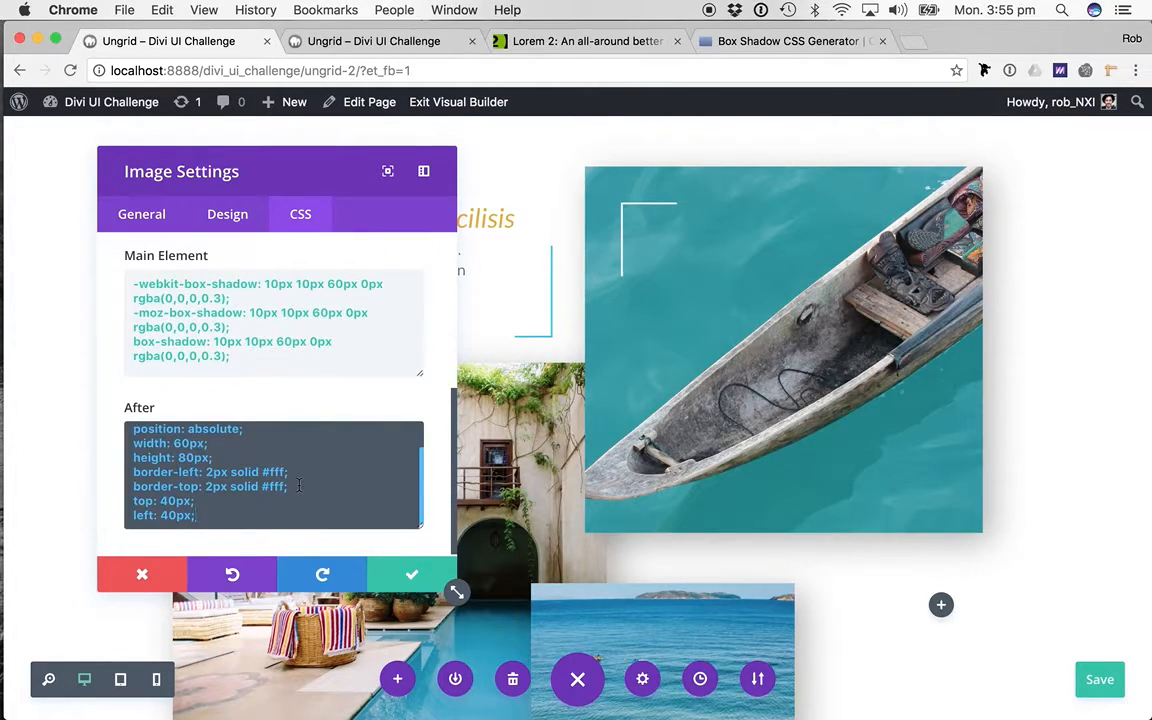
{"action": "double_click", "coordinate": [142, 501]}
{"action": "type", "text": "bottom: 40px; "}
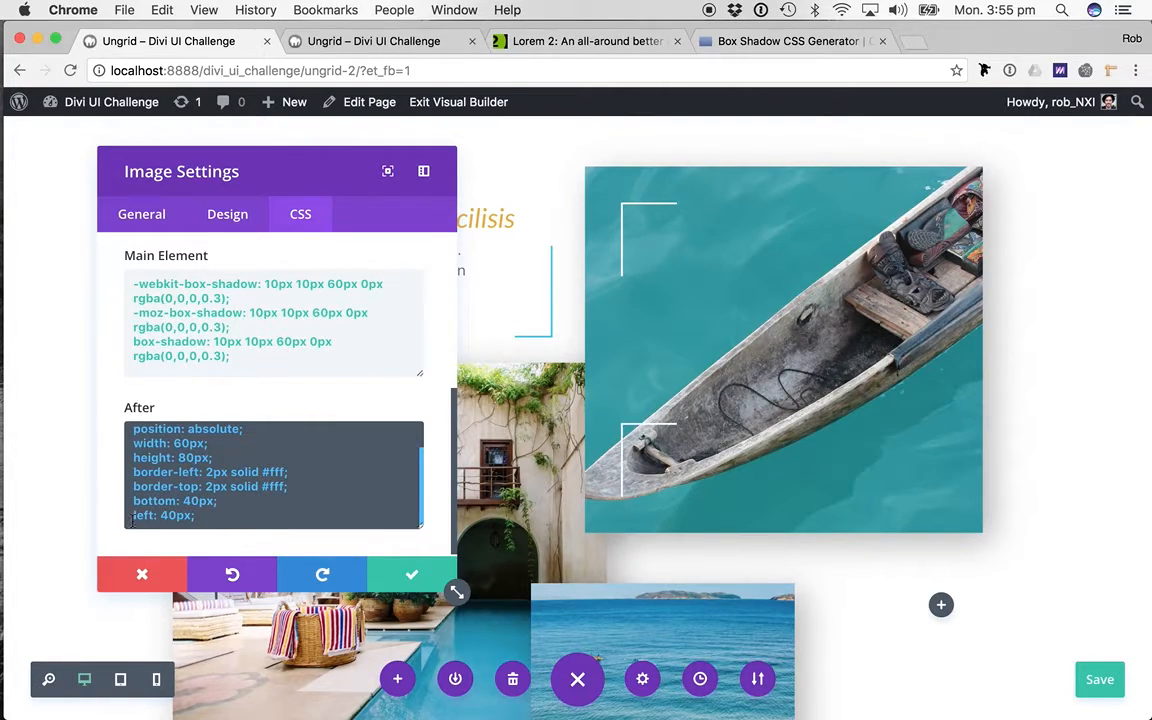
{"action": "type", "text": "right"}
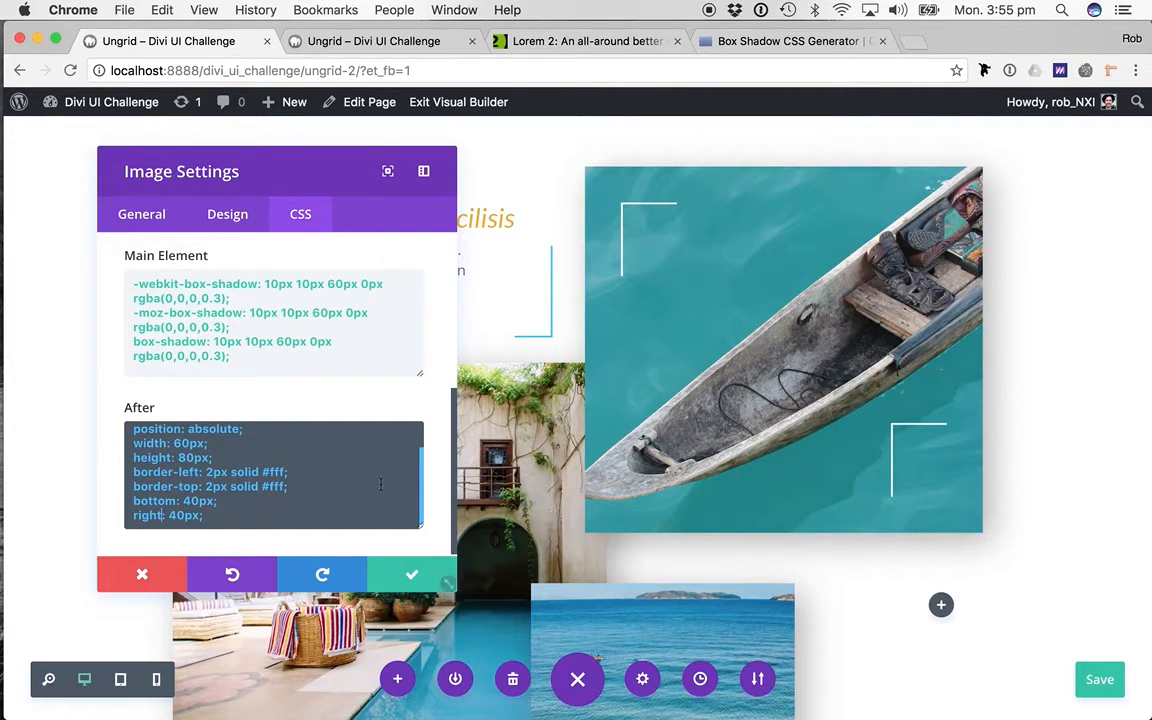
- Change the boat image's After borders to border-right and border-bottom
{"action": "double_click", "coordinate": [185, 472]}
{"action": "type", "text": "right"}
{"action": "double_click", "coordinate": [183, 487]}
{"action": "type", "text": "b"}
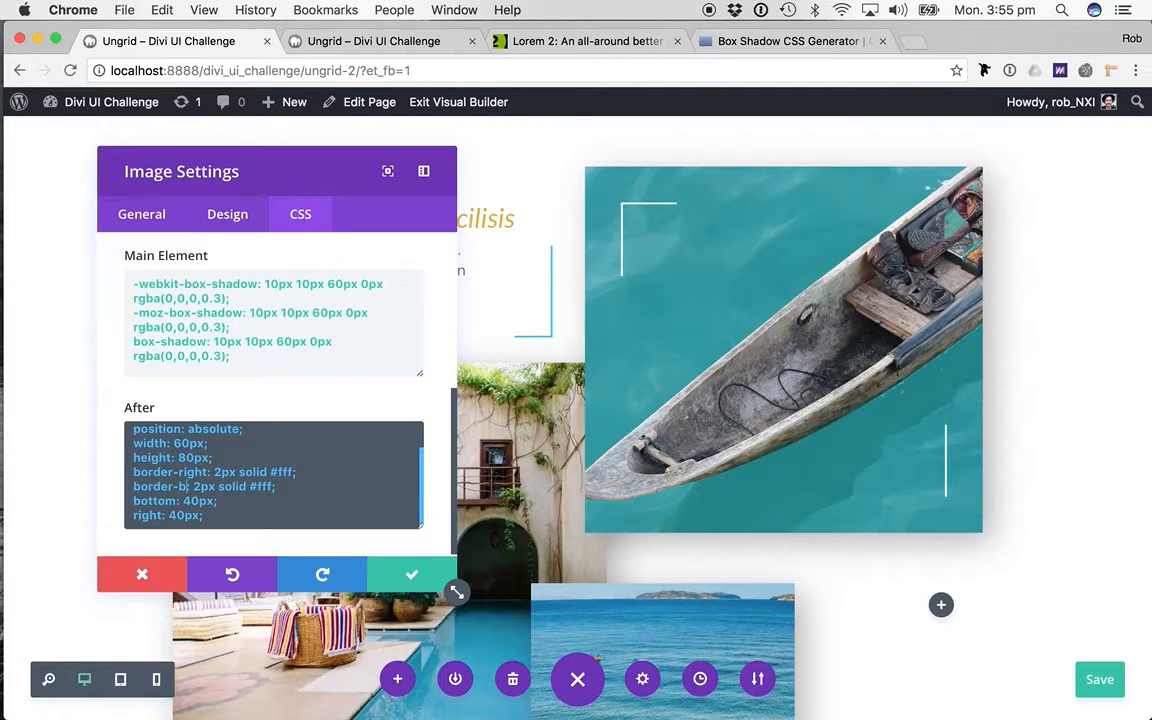
{"action": "type", "text": "ottom"}
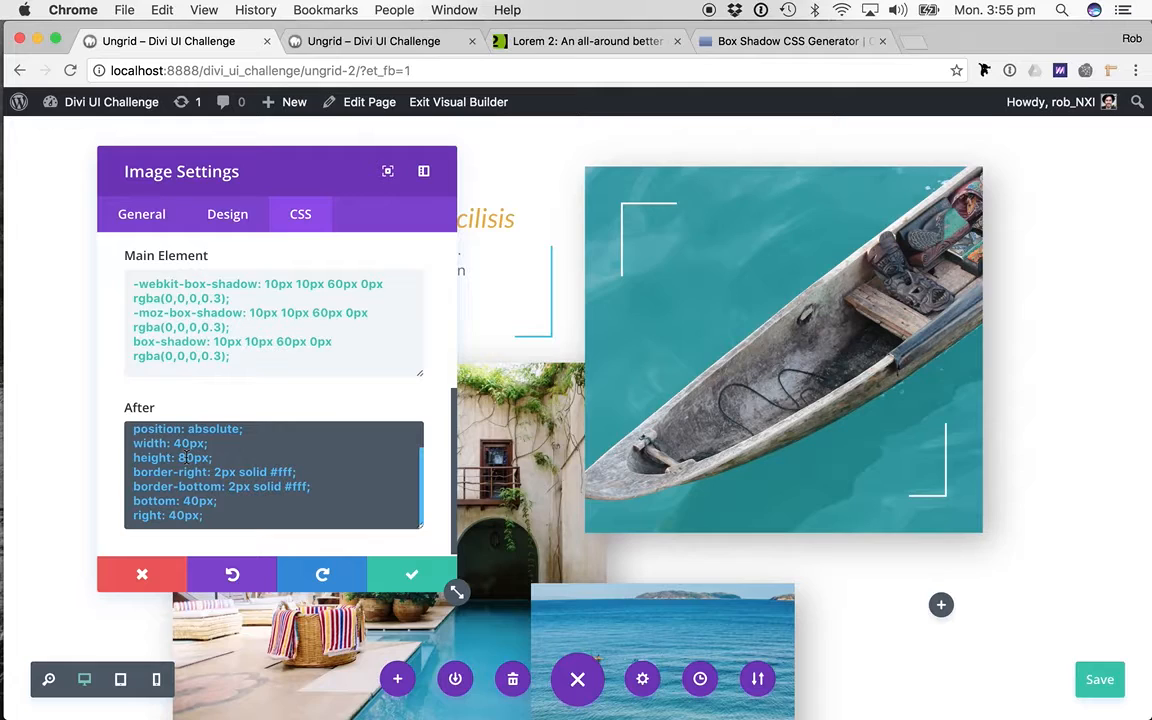
- Resize the boat image's After corner to width: 40px; and height: 120px;, and accept the image settings
{"action": "key", "text": "BackSpace"}
{"action": "type", "text": "12"}
{"action": "left_click", "coordinate": [411, 574]}
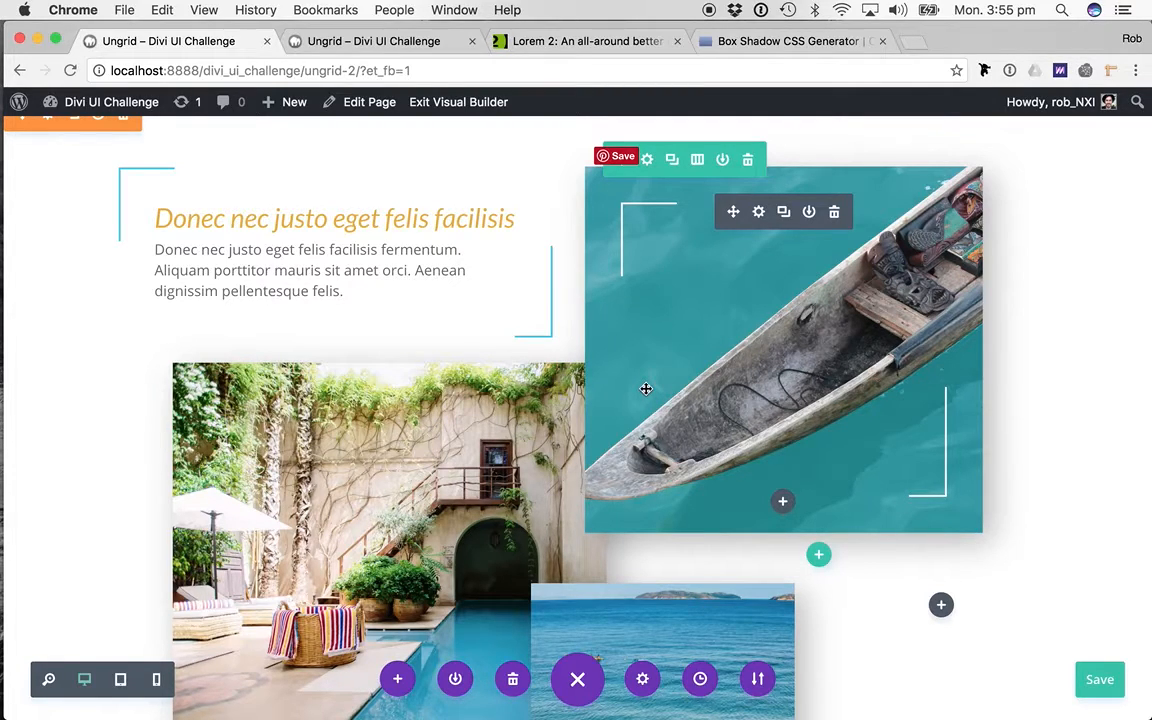
{"action": "scroll", "coordinate": [733, 410], "scroll_direction": "down", "scroll_amount": 1}
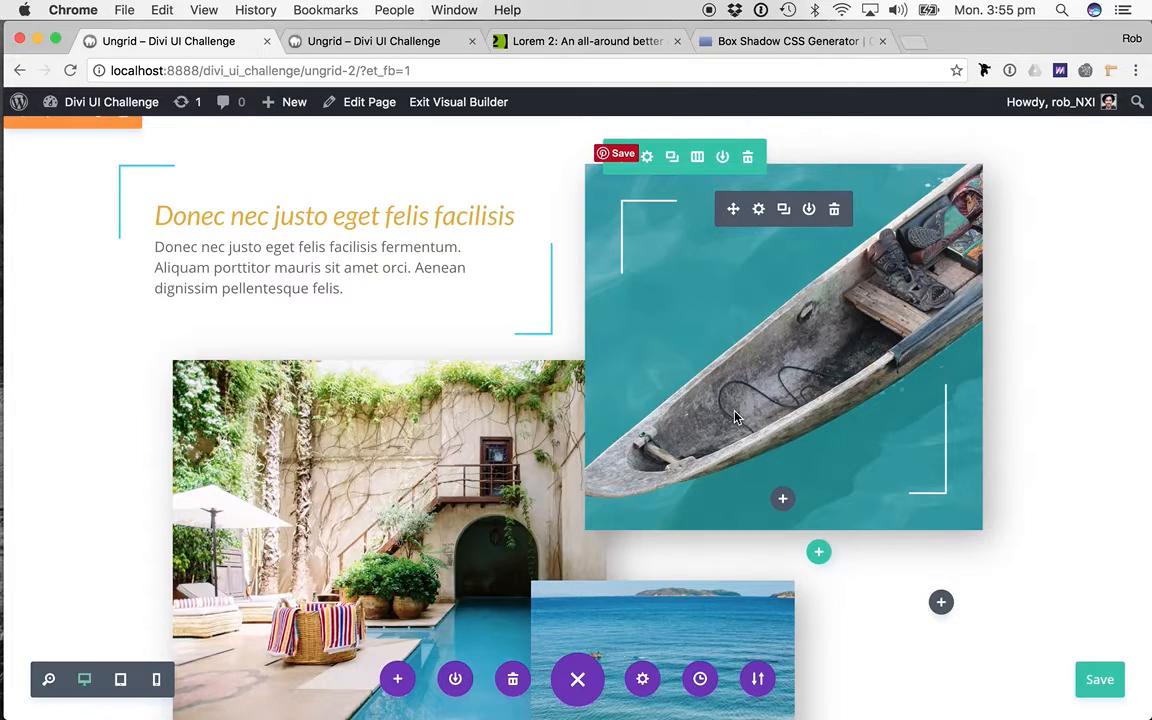
{"action": "key", "text": "super+grave"}
{"action": "scroll", "coordinate": [735, 416], "scroll_direction": "down", "scroll_amount": 3}
{"action": "scroll", "coordinate": [735, 416], "scroll_direction": "up", "scroll_amount": 3}
{"action": "key", "text": "super+grave"}
{"action": "key", "text": "super+grave"}
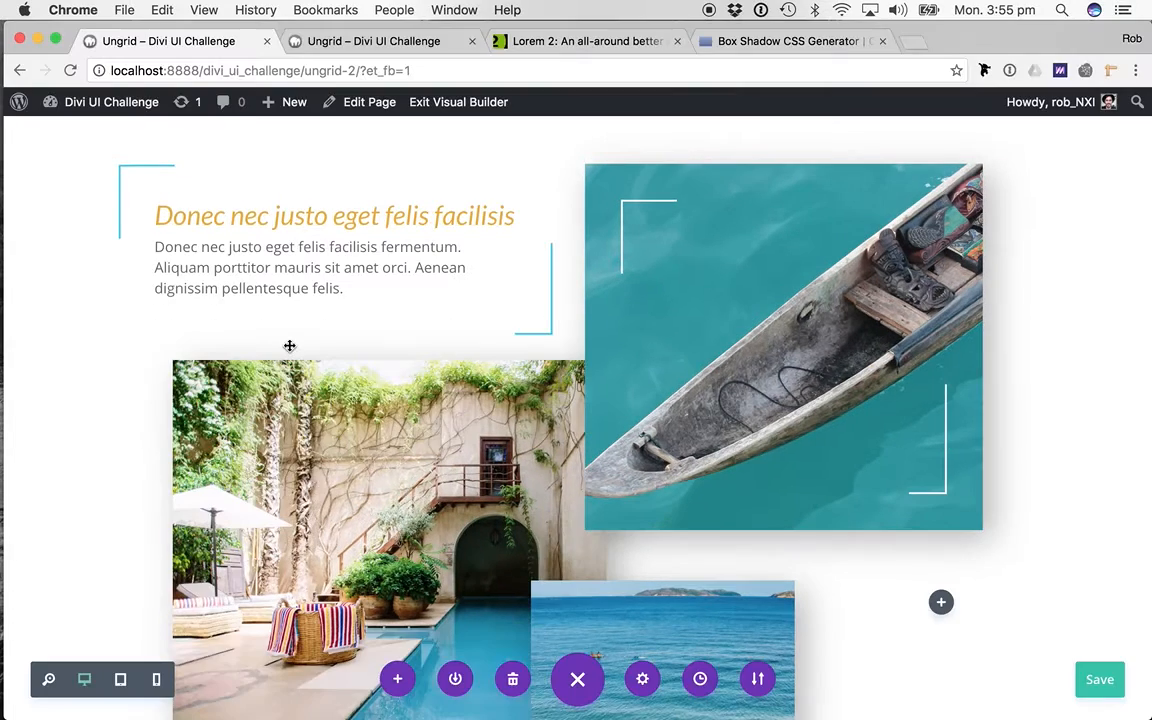
{"action": "key", "text": "super+grave"}
- Save the page and reload the live page to check the white corner borders on the boat image
{"action": "left_click", "coordinate": [1085, 672]}
{"action": "left_click", "coordinate": [405, 42]}
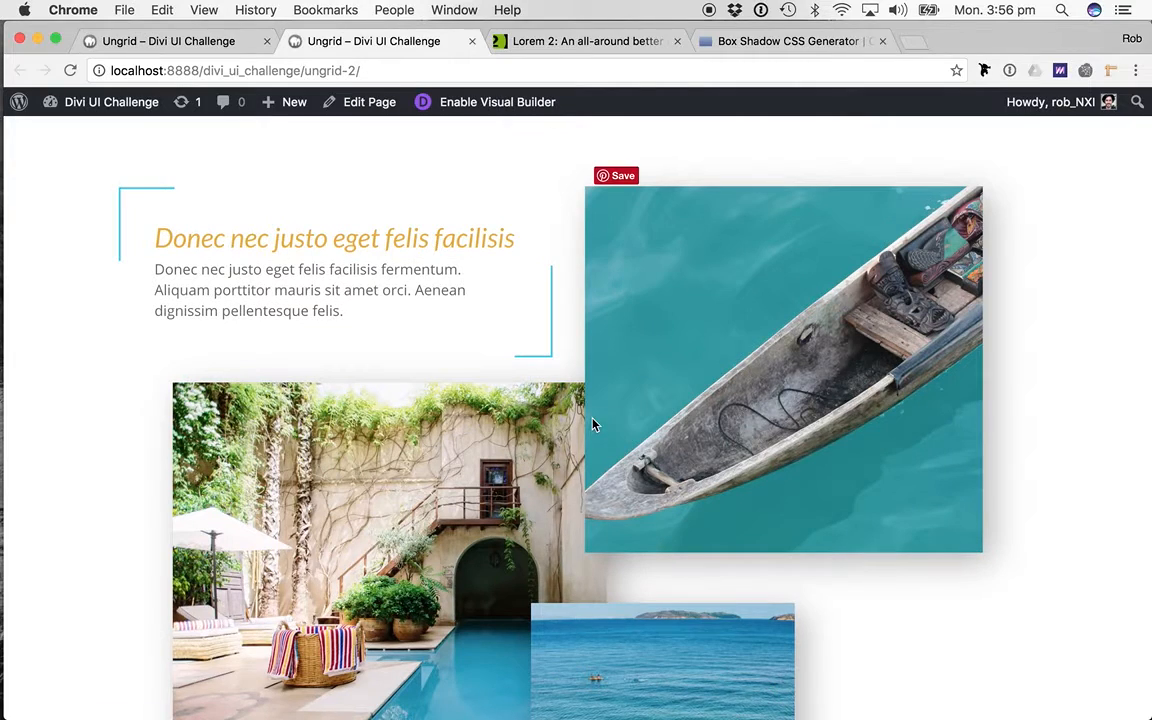
{"action": "key", "text": "super+r"}
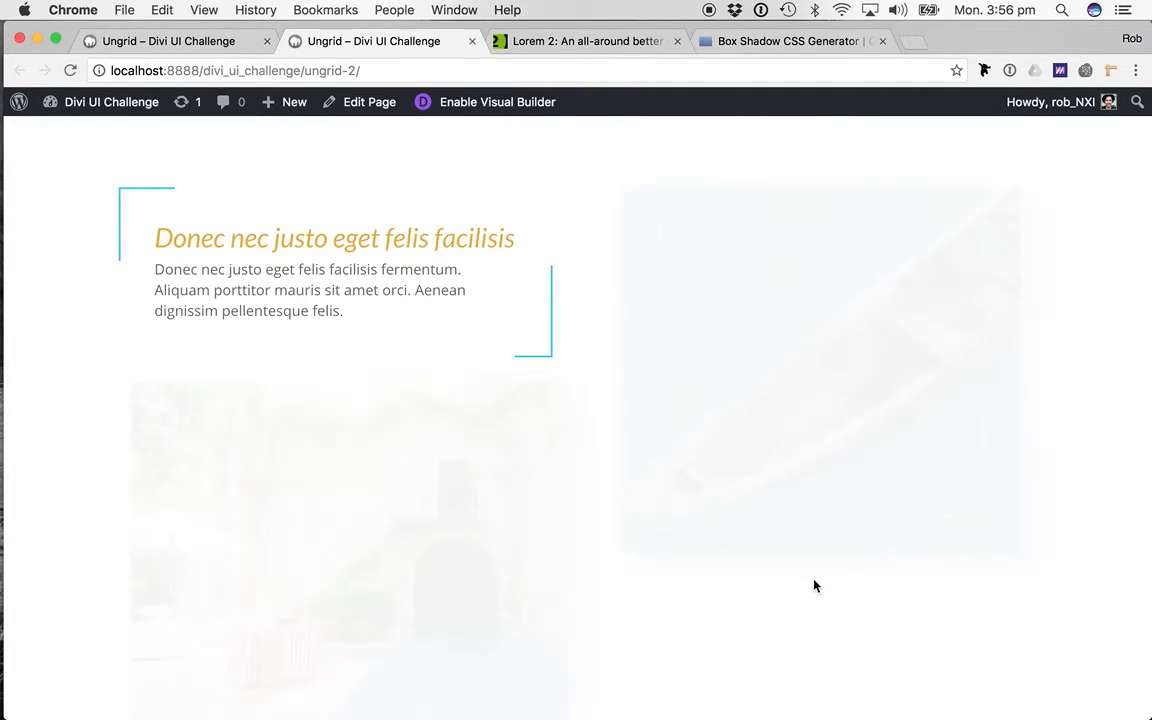
{"action": "scroll", "coordinate": [815, 586], "scroll_direction": "down", "scroll_amount": 2}
{"action": "scroll", "coordinate": [815, 586], "scroll_direction": "up", "scroll_amount": 1}
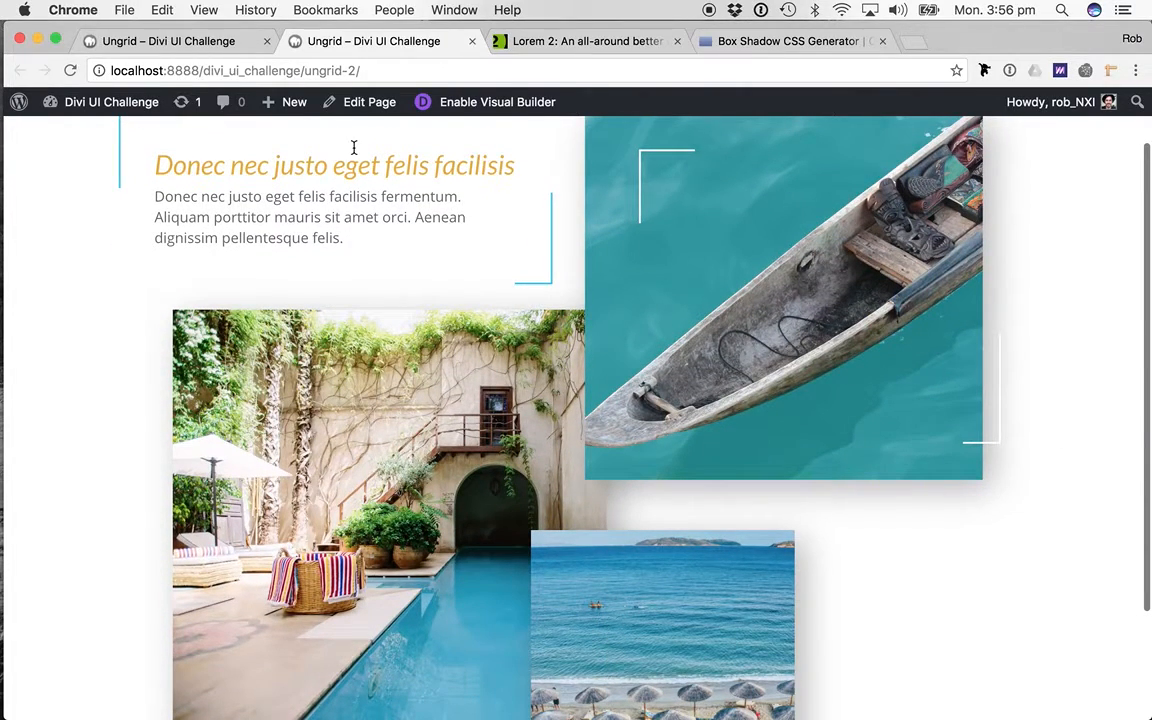
- Return to the Visual Builder, add a position declaration above the box-shadow lines in the boat image's Main Element CSS, and accept the settings
{"action": "left_click", "coordinate": [190, 43]}
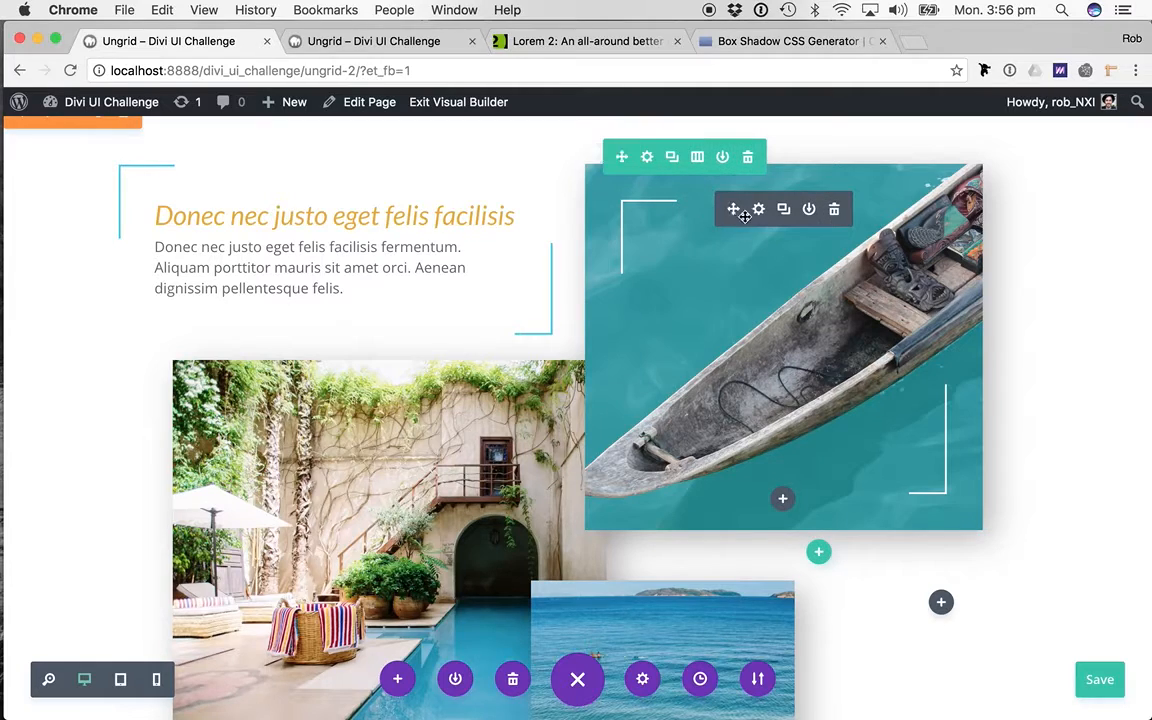
{"action": "left_click", "coordinate": [759, 209]}
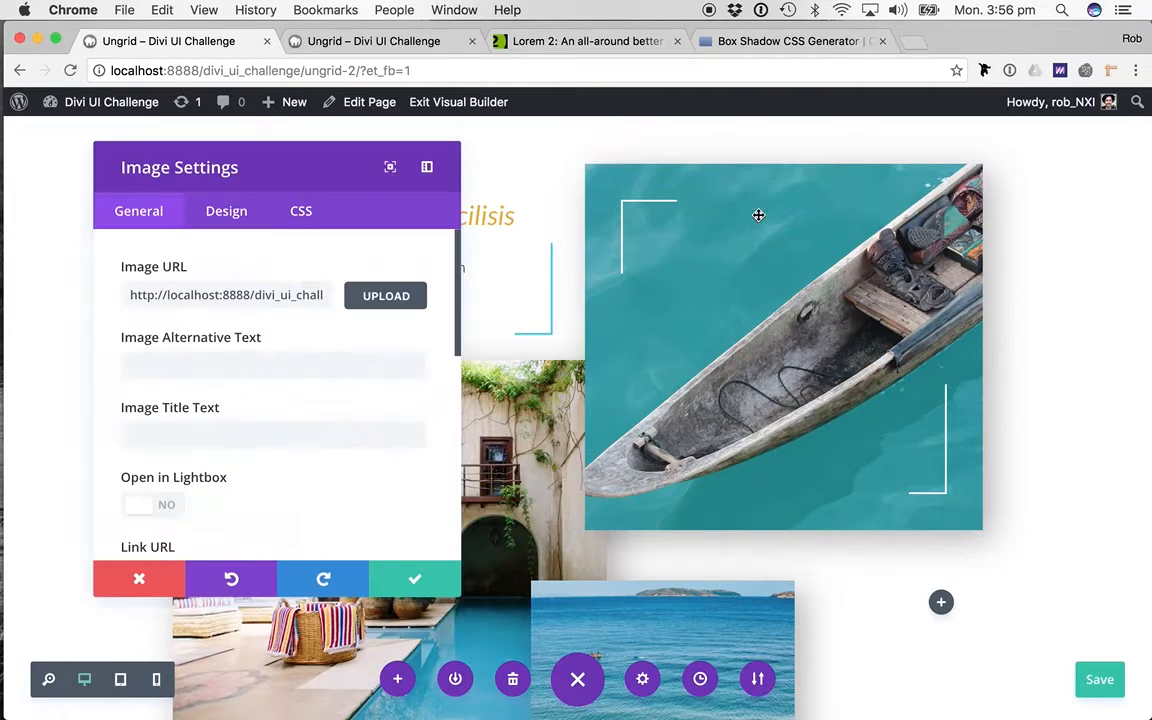
{"action": "left_click", "coordinate": [306, 214]}
{"action": "scroll", "coordinate": [300, 351], "scroll_direction": "down", "scroll_amount": 5}
{"action": "left_click", "coordinate": [135, 381]}
{"action": "key", "text": "super+a"}
{"action": "key", "text": "Return"}
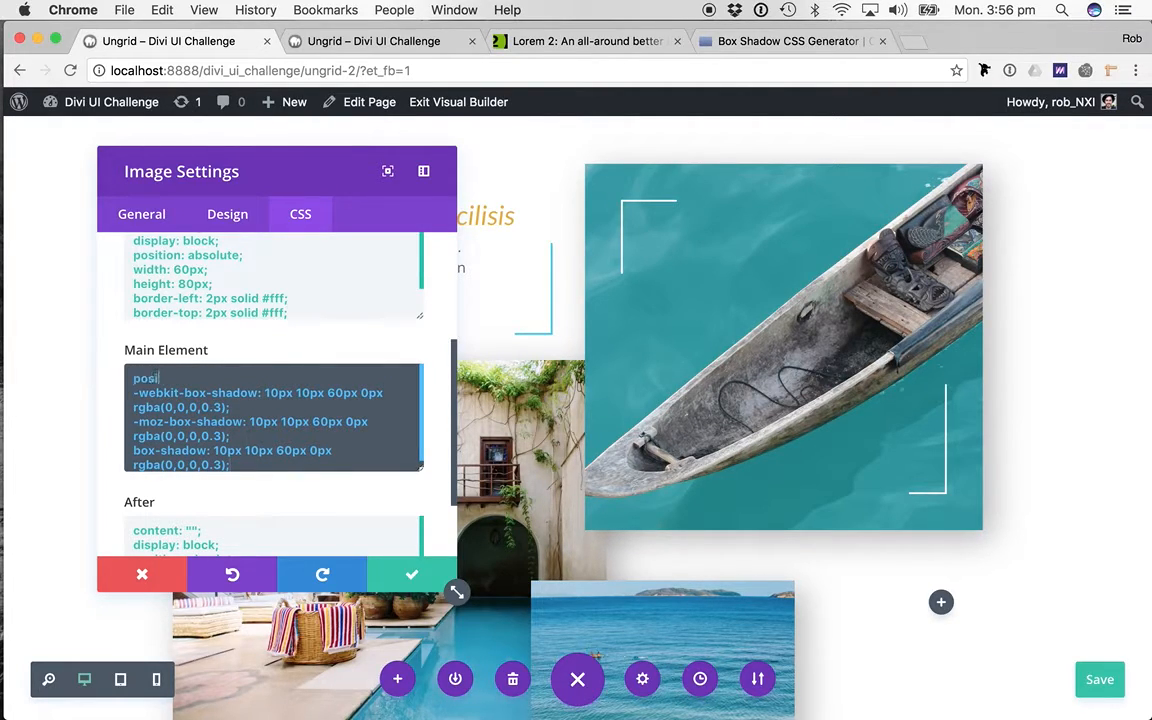
{"action": "key", "text": "super+a"}
{"action": "left_click", "coordinate": [411, 574]}
- Save the page and reload the live page to check both corner borders on the boat image and the overall layout
{"action": "left_click", "coordinate": [1100, 679]}
{"action": "left_click", "coordinate": [378, 41]}
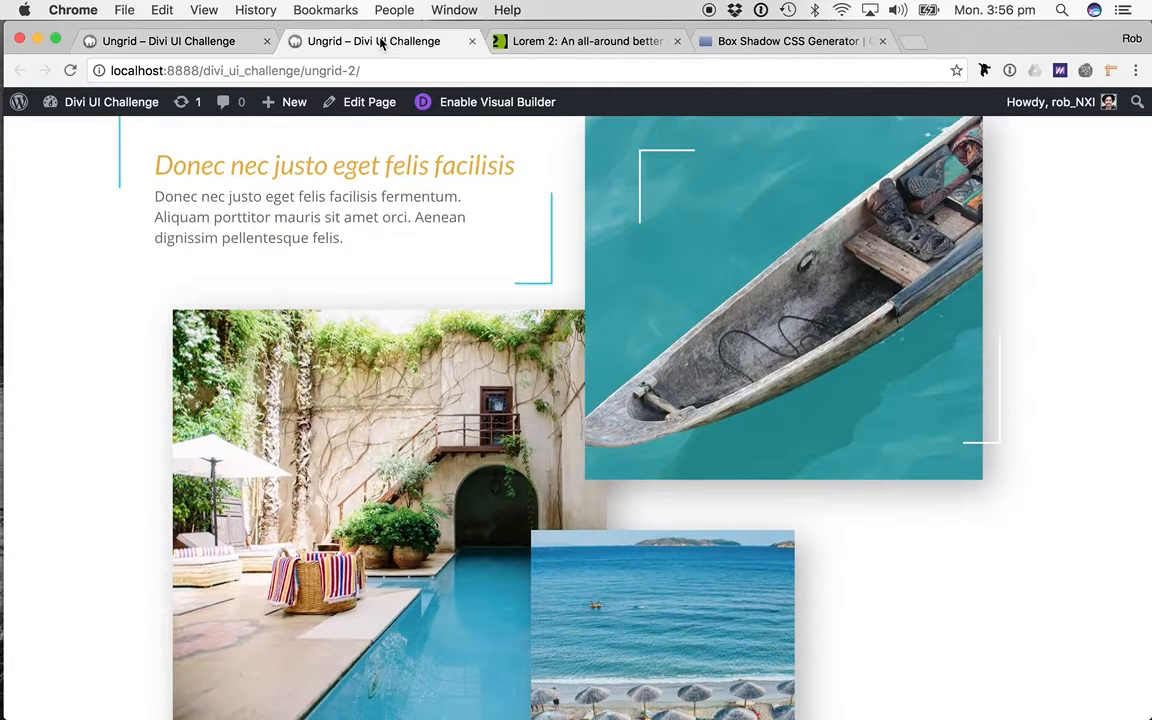
{"action": "scroll", "coordinate": [616, 482], "scroll_direction": "up", "scroll_amount": 1}
{"action": "key", "text": "super+r"}
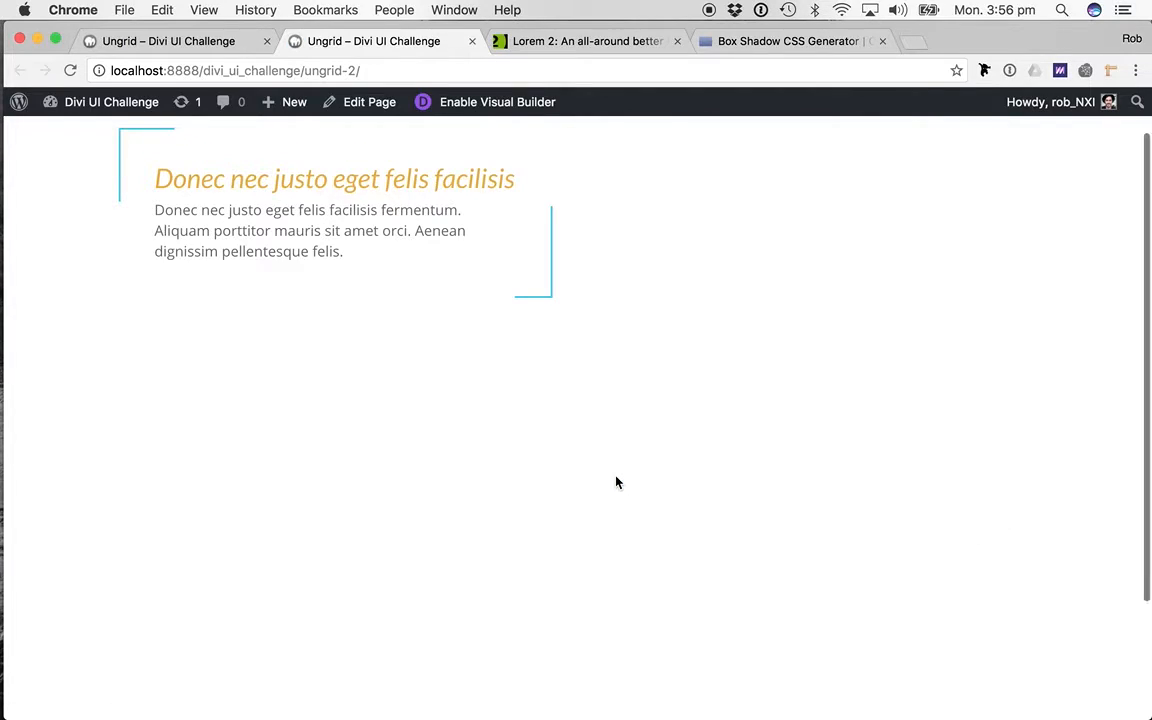
{"action": "scroll", "coordinate": [616, 482], "scroll_direction": "down", "scroll_amount": 3}
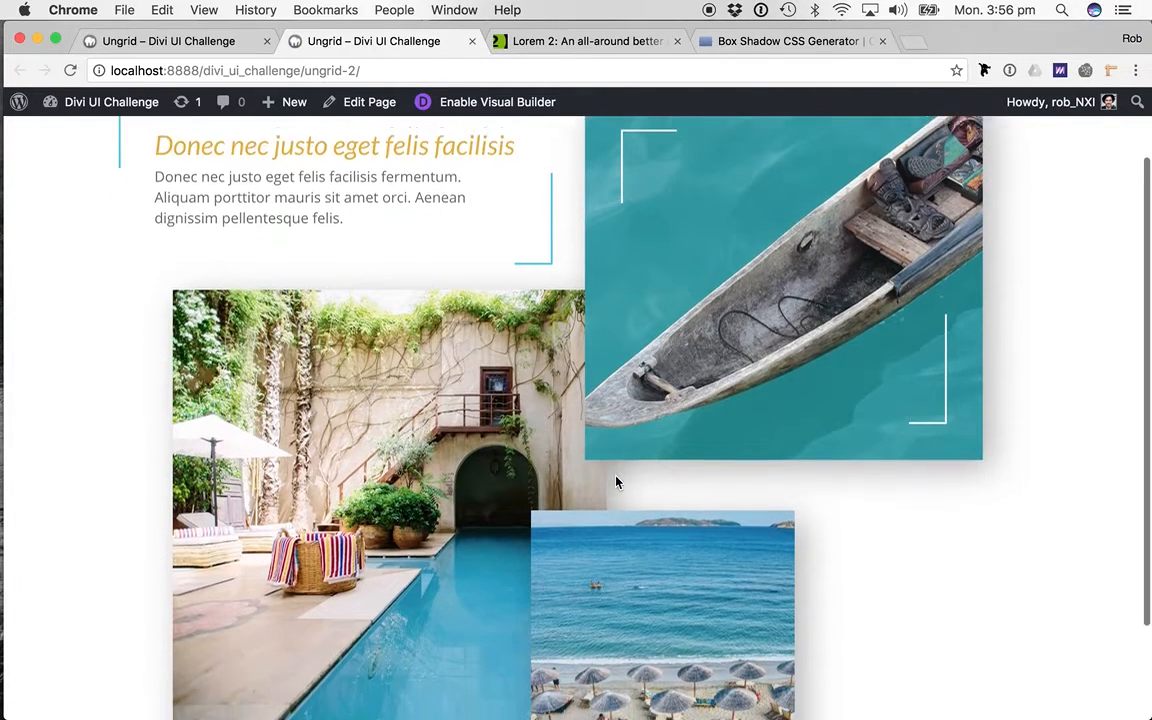
{"action": "scroll", "coordinate": [616, 482], "scroll_direction": "up", "scroll_amount": 4}
{"action": "scroll", "coordinate": [616, 482], "scroll_direction": "up", "scroll_amount": 1}
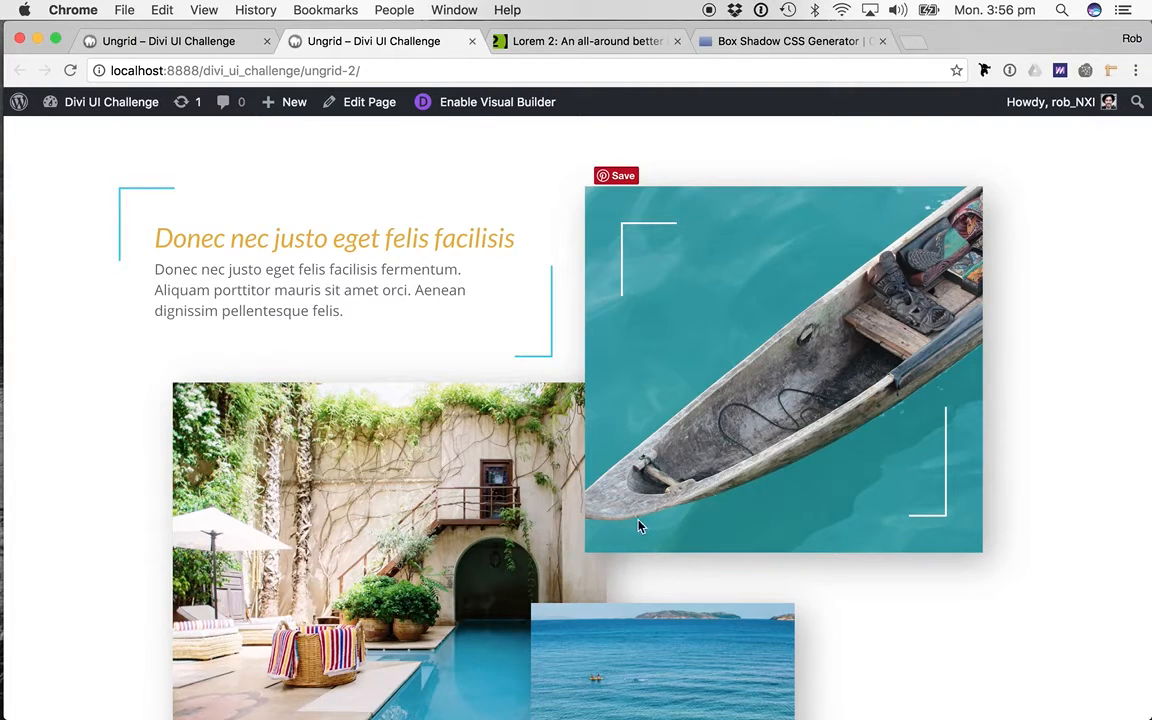
{"action": "scroll", "coordinate": [640, 520], "scroll_direction": "down", "scroll_amount": 2}
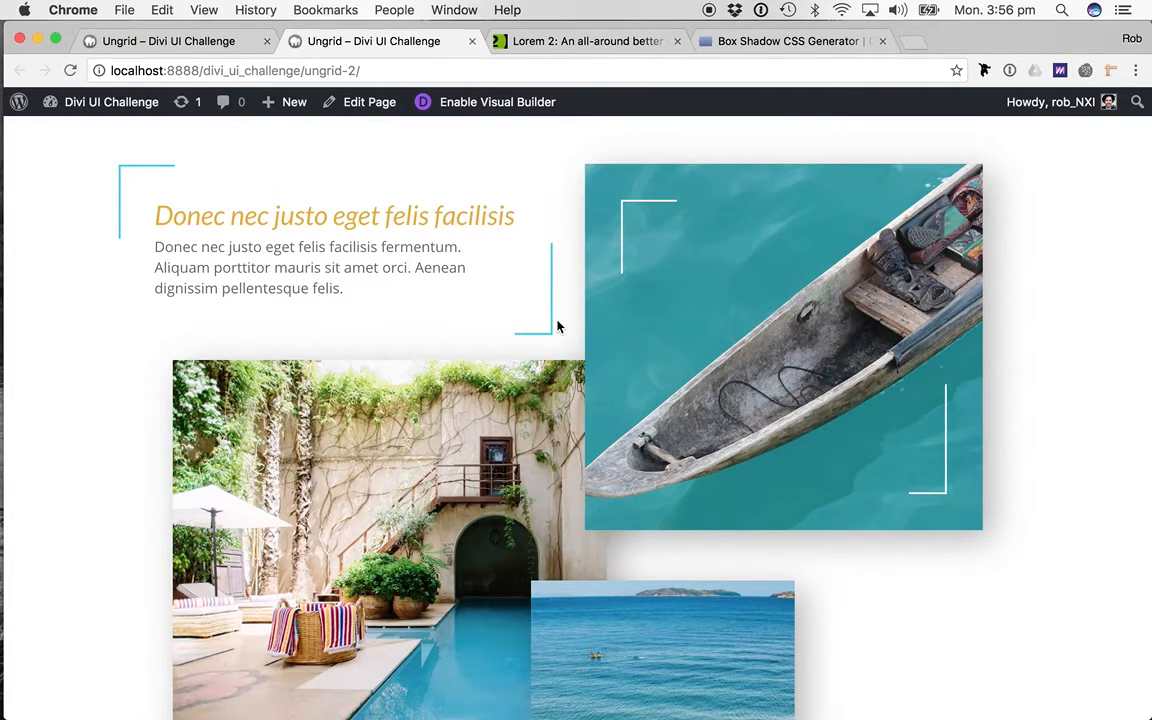
{"action": "scroll", "coordinate": [558, 326], "scroll_direction": "down", "scroll_amount": 2}
{"action": "scroll", "coordinate": [558, 326], "scroll_direction": "up", "scroll_amount": 2}
{"action": "scroll", "coordinate": [381, 290], "scroll_direction": "up", "scroll_amount": 1}
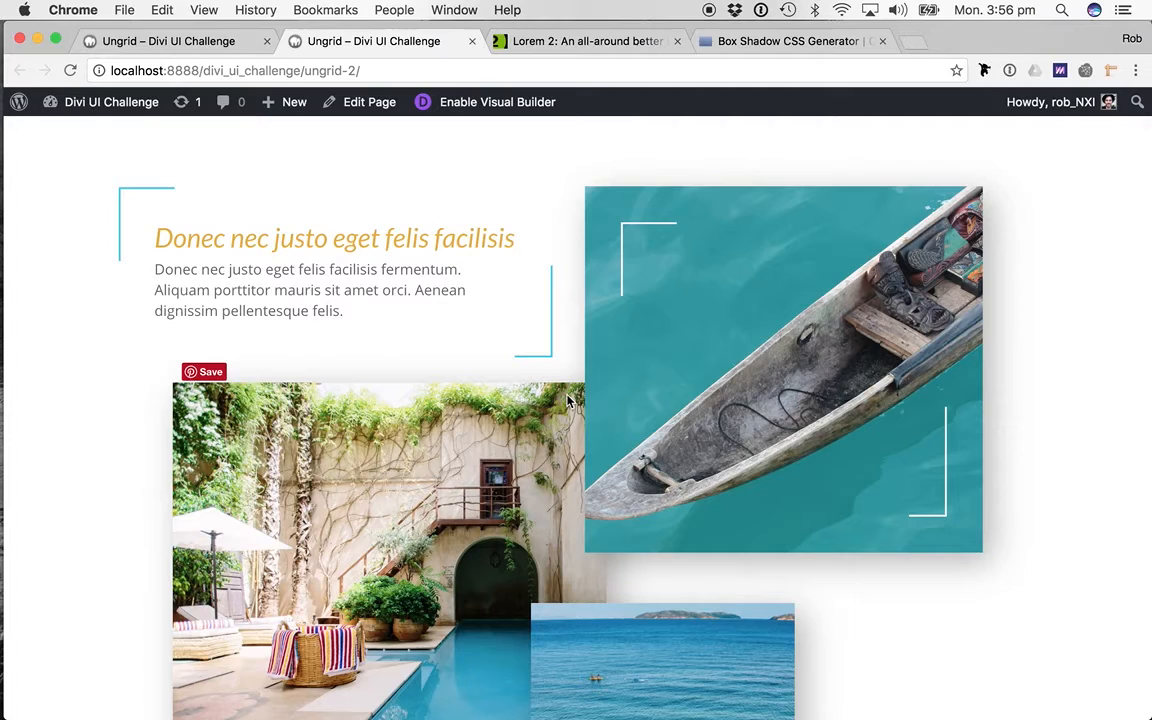